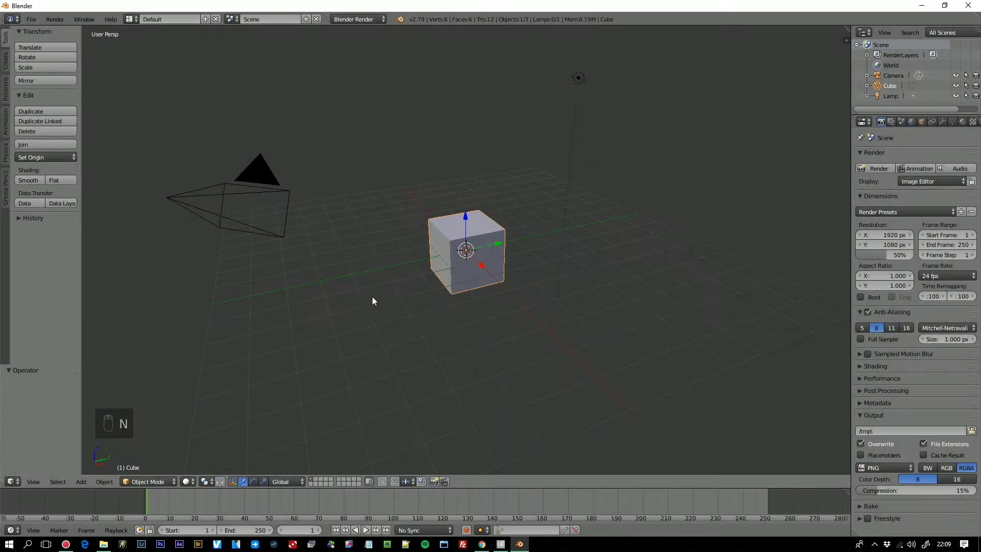
- Delete the default cube from the scene
{"action": "scroll", "coordinate": [439, 319], "scroll_direction": "up", "scroll_amount": 2}
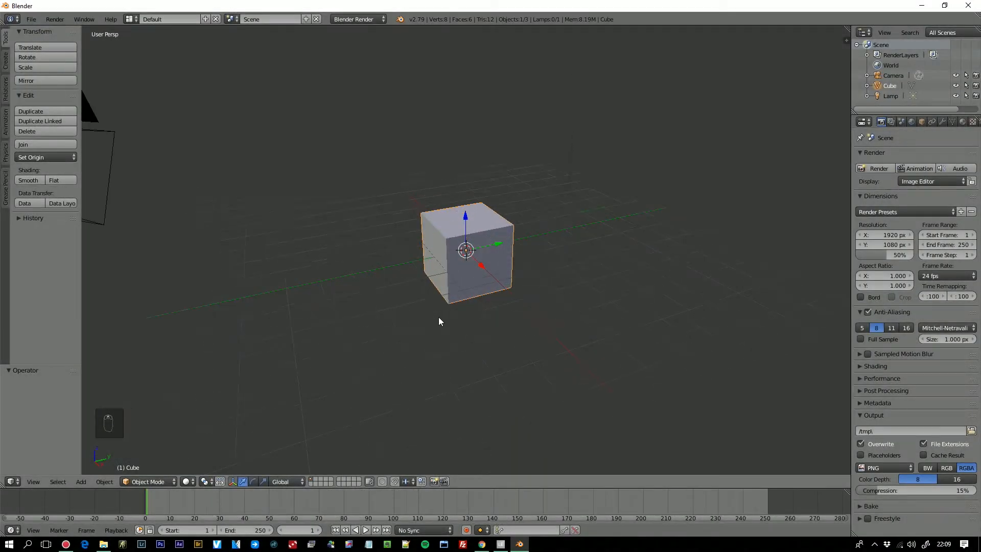
{"action": "key", "text": "Delete"}
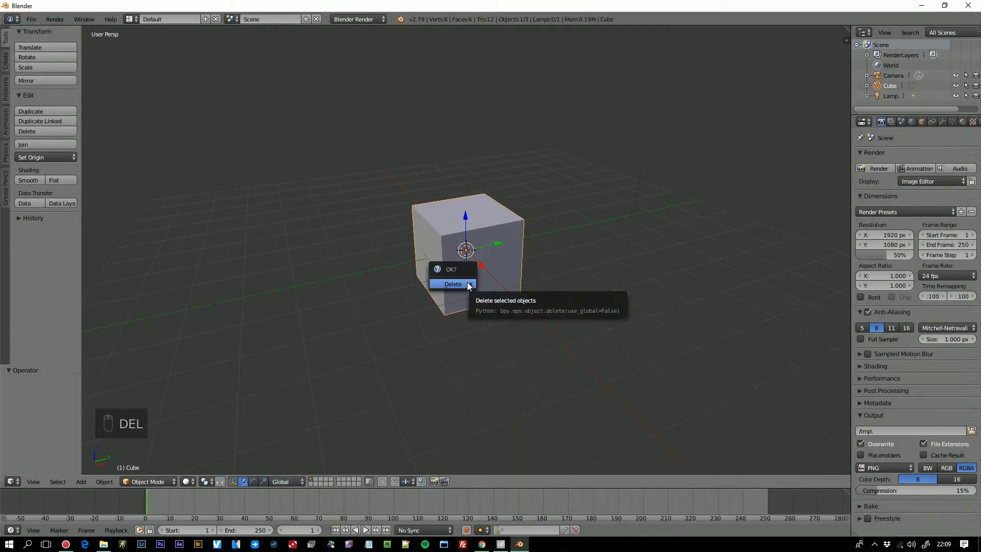
{"action": "left_click", "coordinate": [466, 282]}
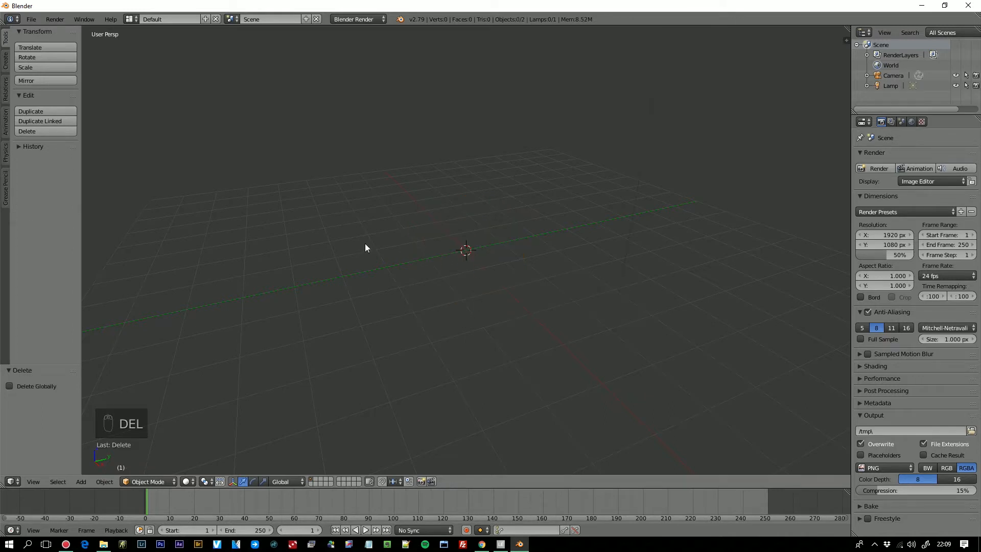
- Add a UV sphere at the scene origin with 64 segments and 32 rings
{"action": "left_click", "coordinate": [6, 63]}
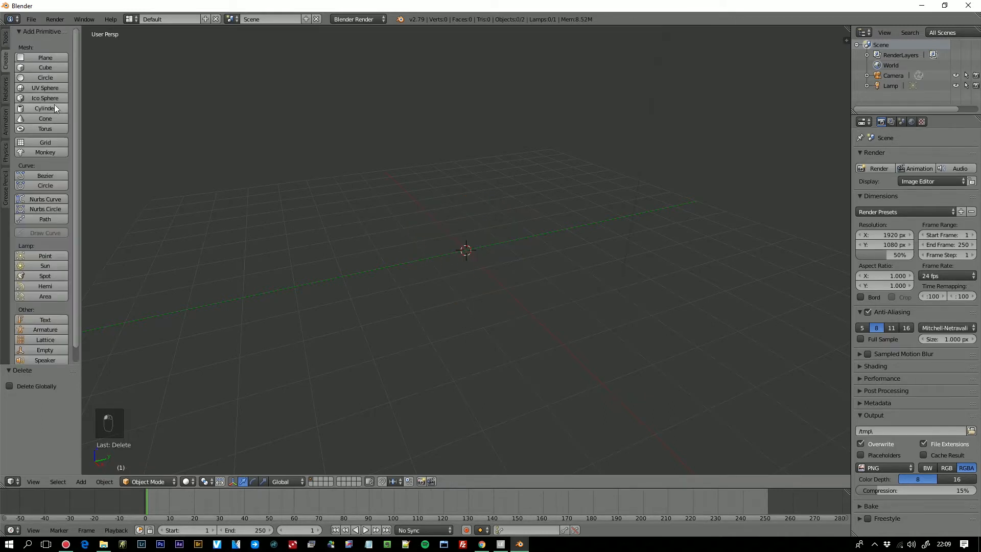
{"action": "left_click", "coordinate": [51, 87]}
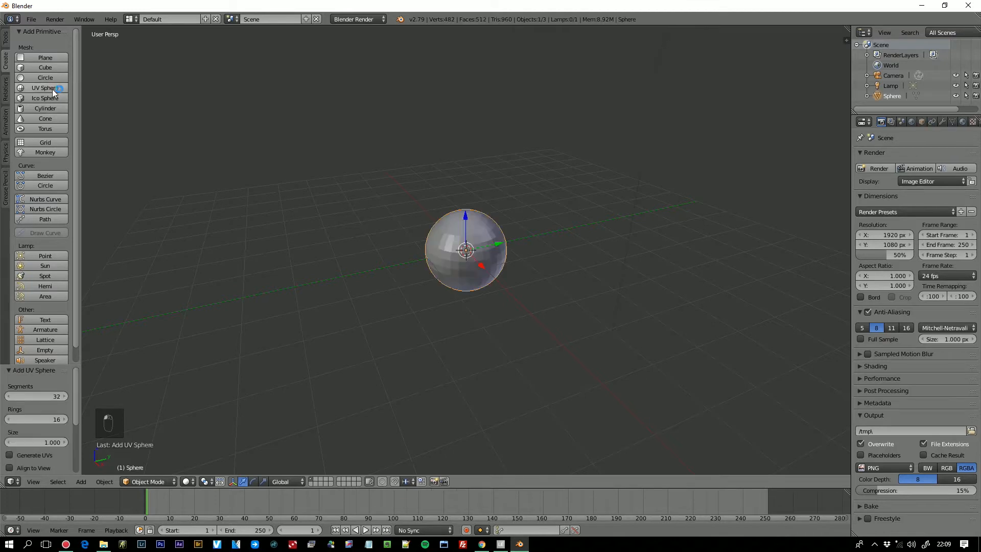
{"action": "middle_click_drag", "start_coordinate": [514, 360], "coordinate": [485, 344]}
{"action": "double_click", "coordinate": [50, 399]}
{"action": "type", "text": "64"}
{"action": "key", "text": "Return"}
{"action": "double_click", "coordinate": [56, 420]}
{"action": "type", "text": "3"}
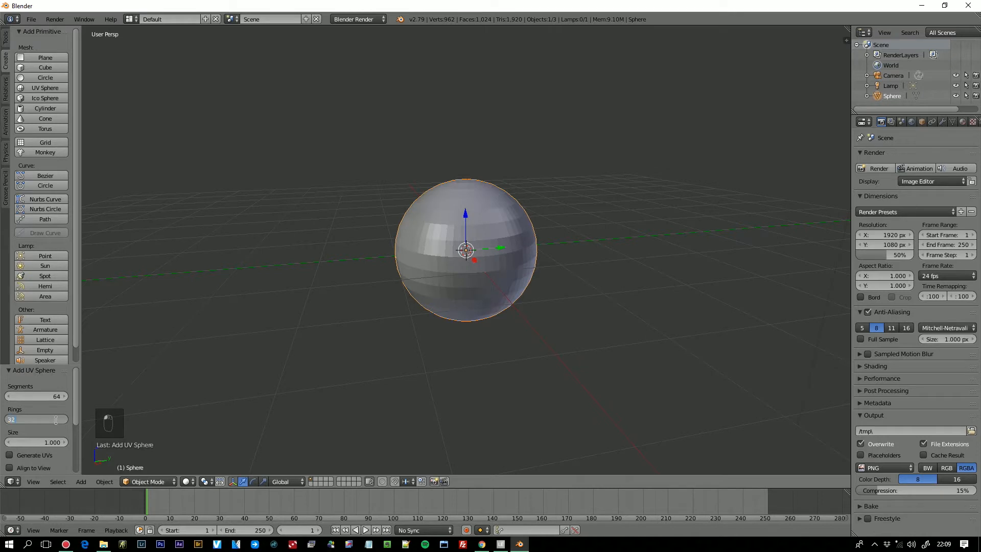
{"action": "type", "text": "2"}
{"action": "key", "text": "Tab"}
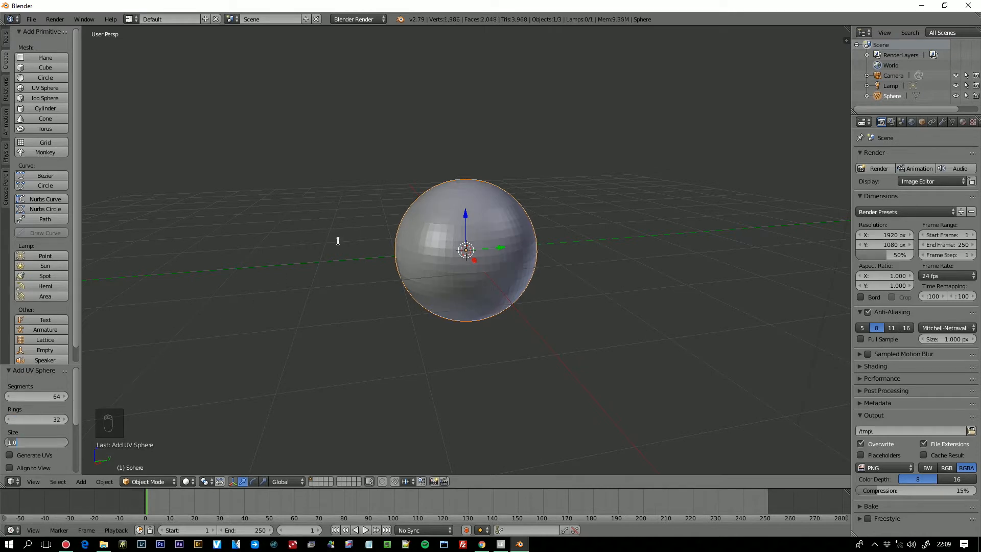
- Apply smooth shading to the sphere and switch the render engine to Cycles Render
{"action": "left_click", "coordinate": [5, 38]}
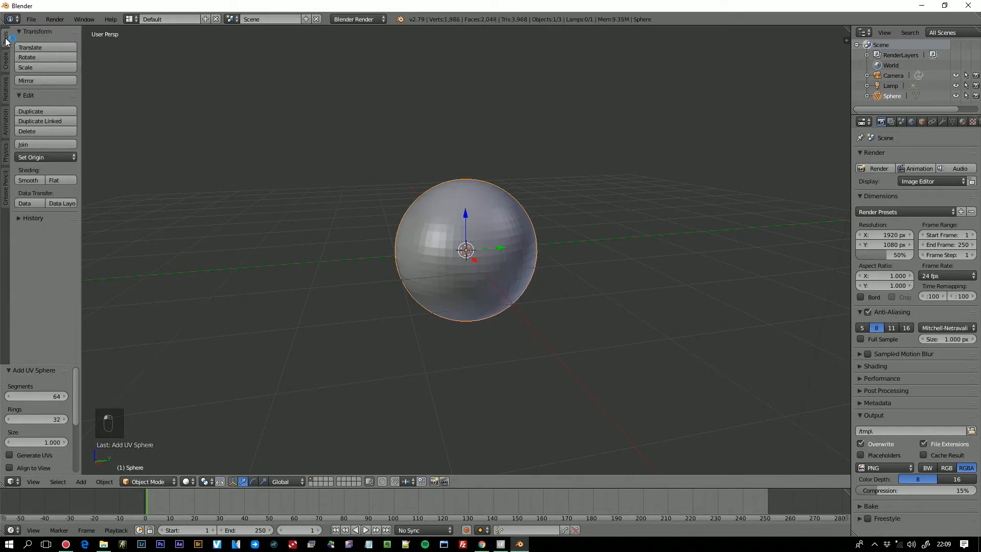
{"action": "left_click", "coordinate": [34, 180]}
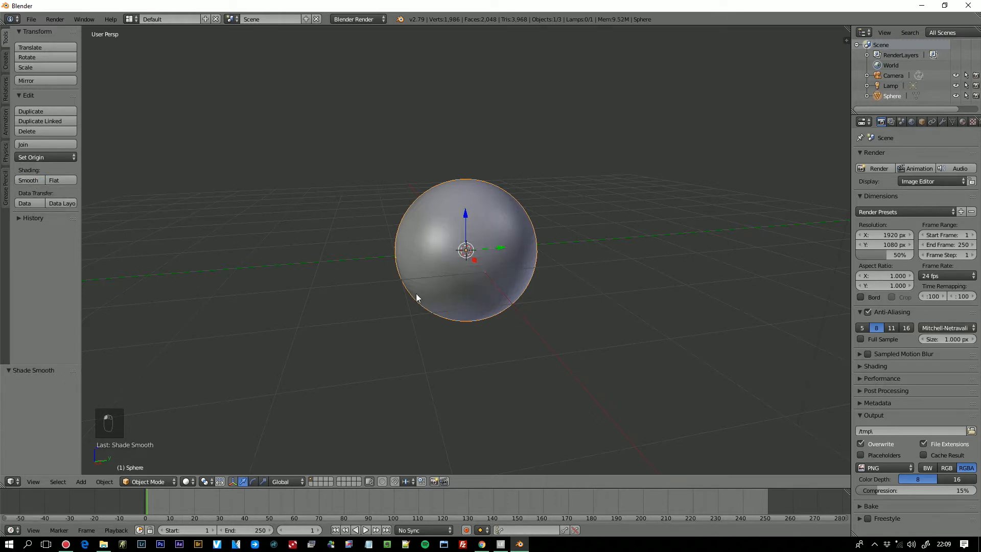
{"action": "scroll", "coordinate": [463, 312], "scroll_direction": "up", "scroll_amount": 3}
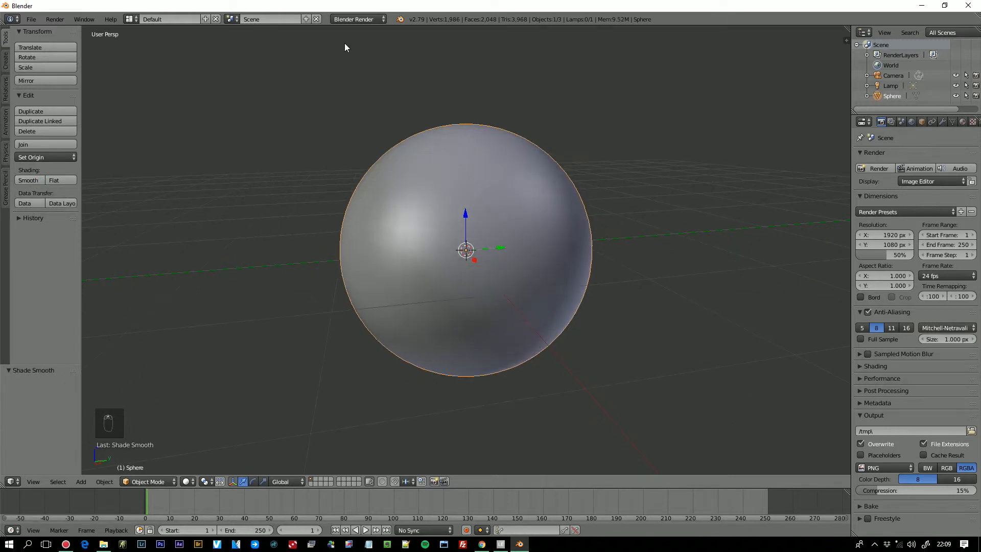
{"action": "left_click", "coordinate": [360, 19]}
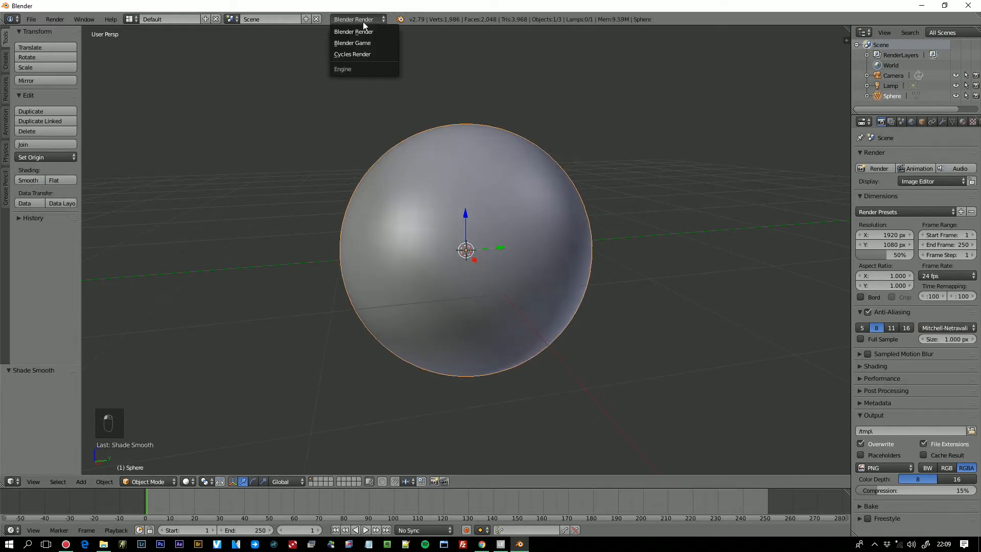
{"action": "left_click", "coordinate": [368, 54]}
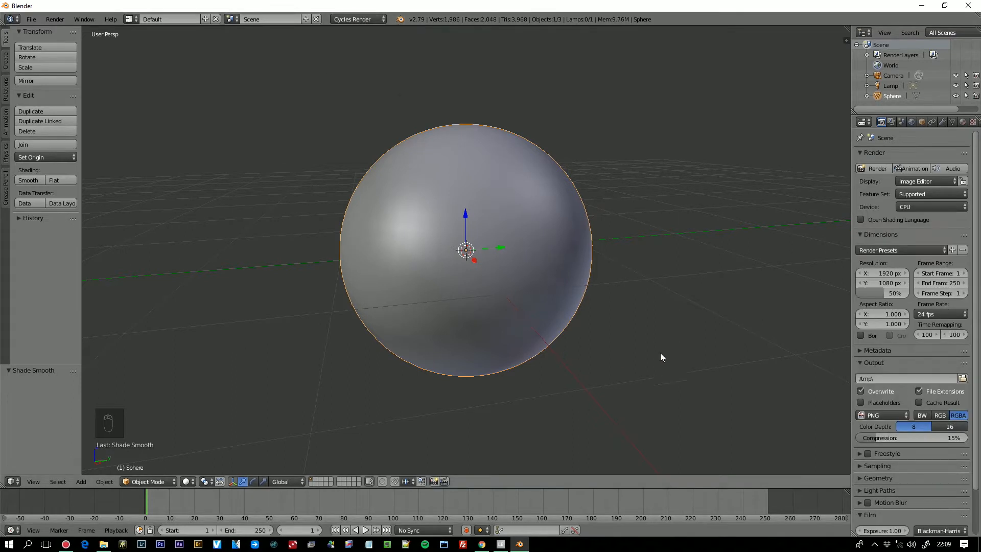
- Create a new material on the sphere and set its surface shader to Glass BSDF
{"action": "left_click", "coordinate": [963, 121]}
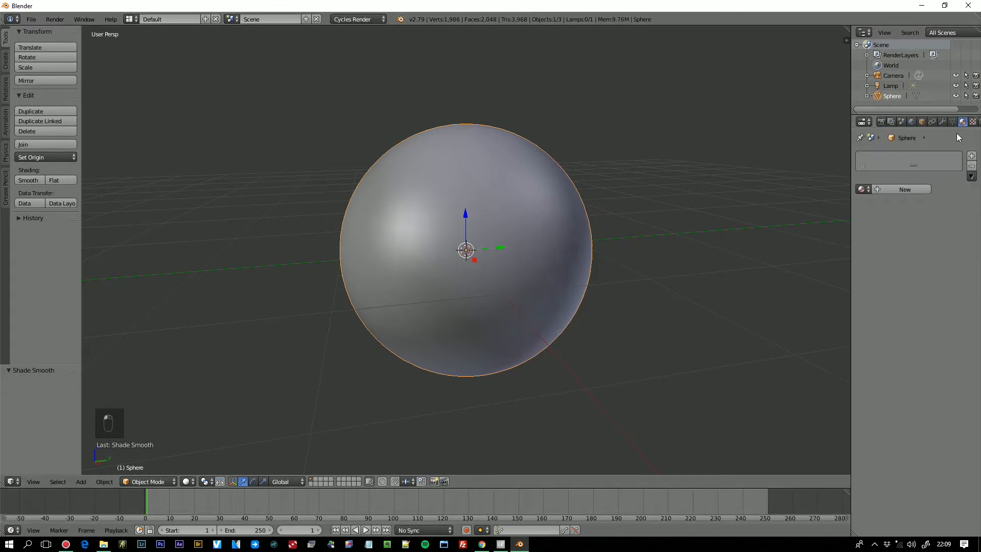
{"action": "left_click", "coordinate": [911, 189]}
{"action": "left_click", "coordinate": [944, 244]}
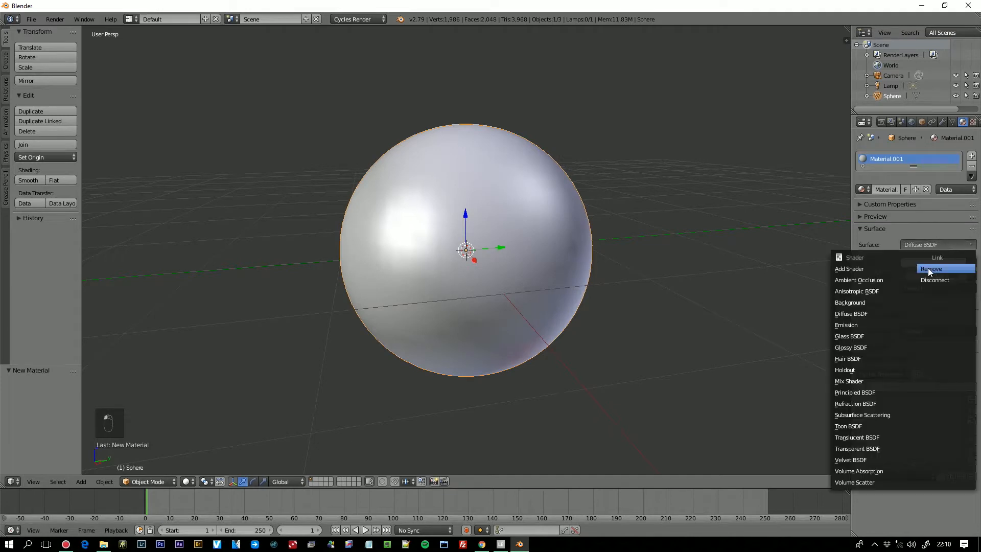
{"action": "left_click", "coordinate": [883, 335]}
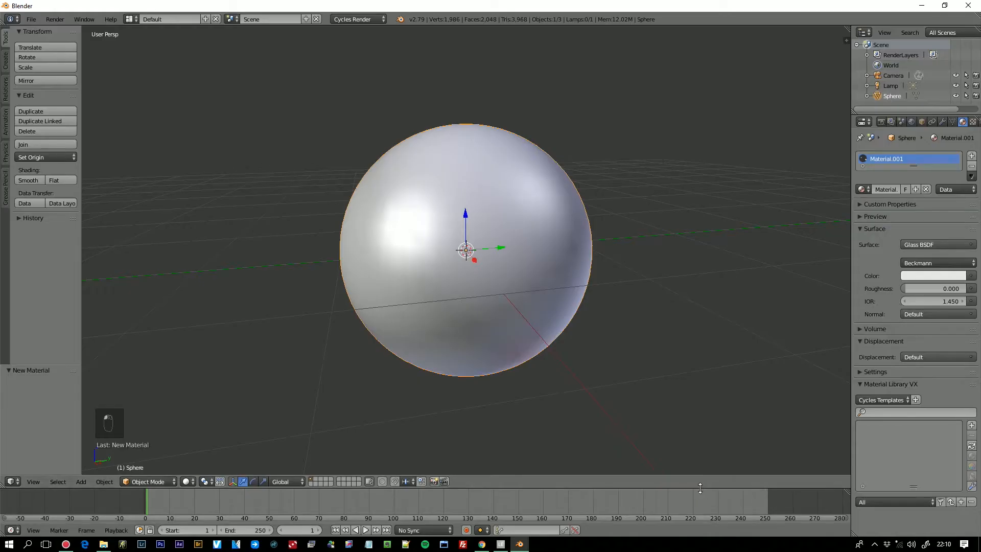
- Enlarge the timeline area below the 3D view and change it to the Node Editor
{"action": "left_click_drag", "start_coordinate": [699, 488], "coordinate": [357, 348]}
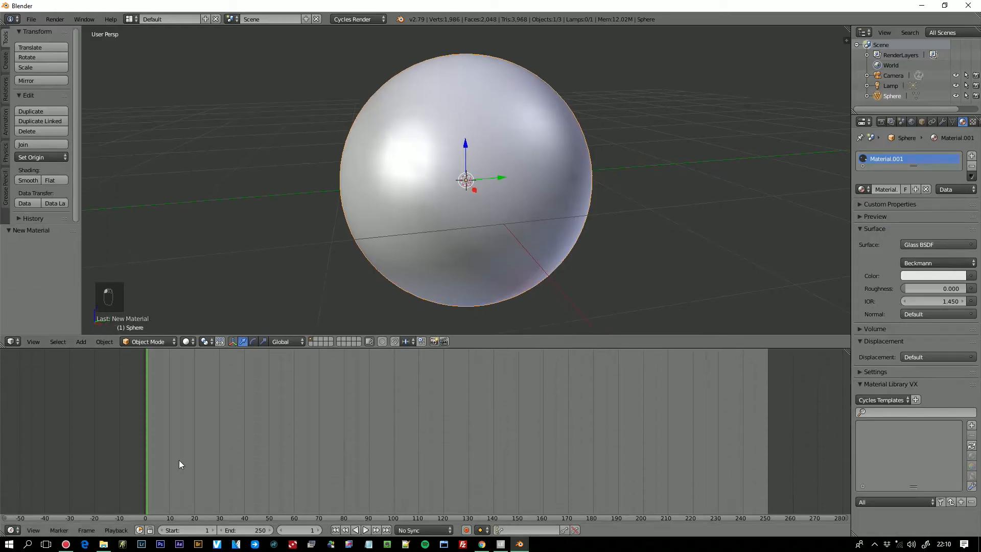
{"action": "left_click", "coordinate": [12, 530]}
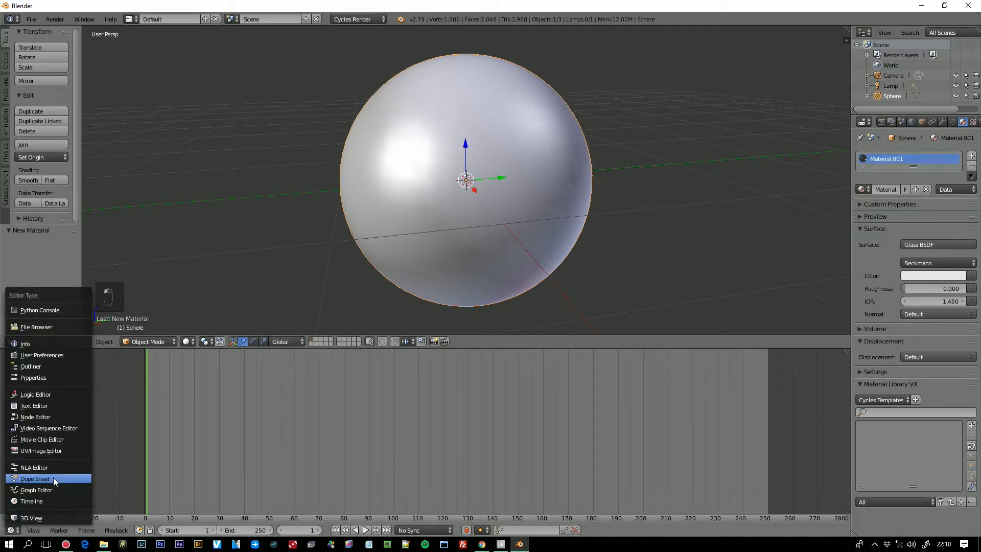
{"action": "left_click", "coordinate": [64, 419]}
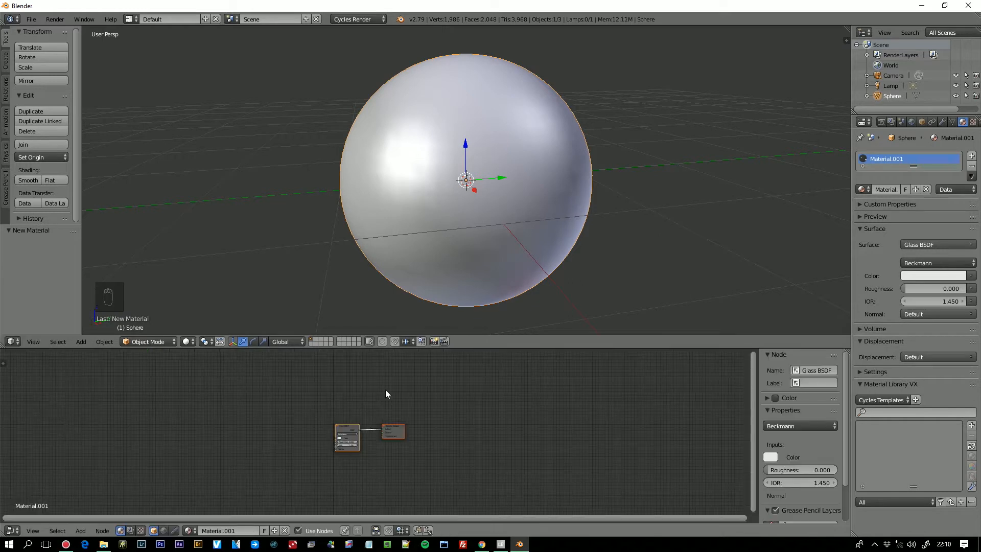
- Enable nodes for the World surface and display the World node tree in the Node Editor
{"action": "left_click", "coordinate": [911, 122]}
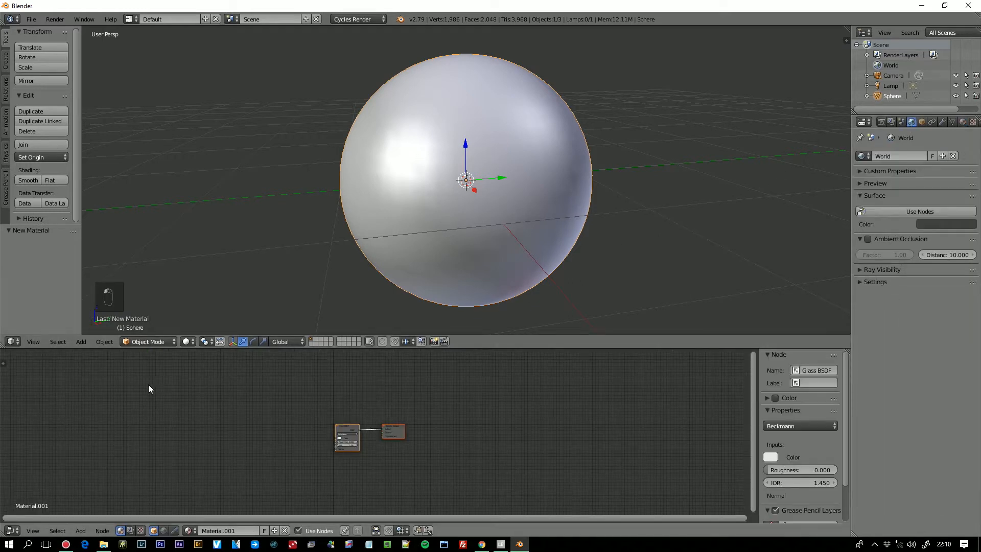
{"action": "left_click", "coordinate": [905, 212]}
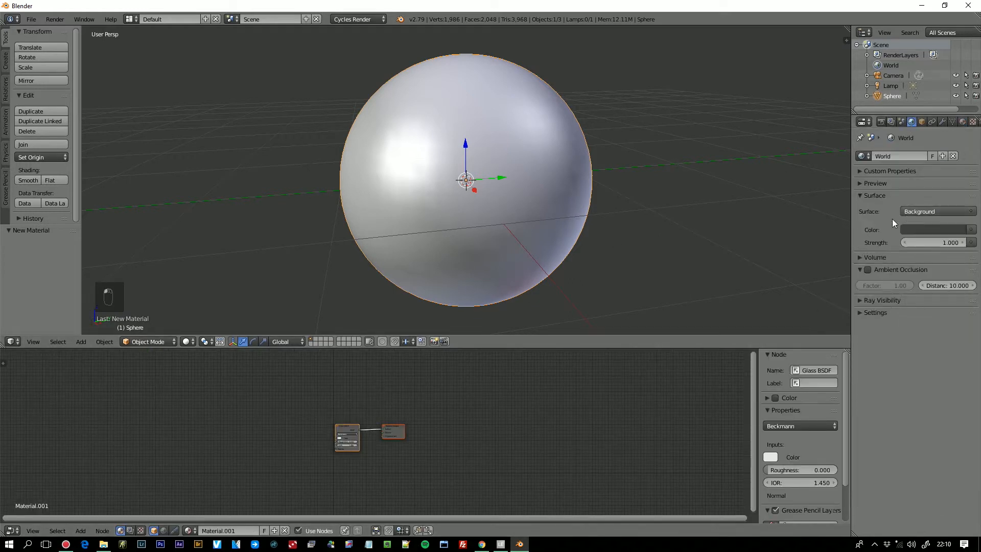
{"action": "left_click", "coordinate": [163, 530]}
{"action": "scroll", "coordinate": [326, 448], "scroll_direction": "up", "scroll_amount": 5}
{"action": "scroll", "coordinate": [262, 459], "scroll_direction": "up", "scroll_amount": 2}
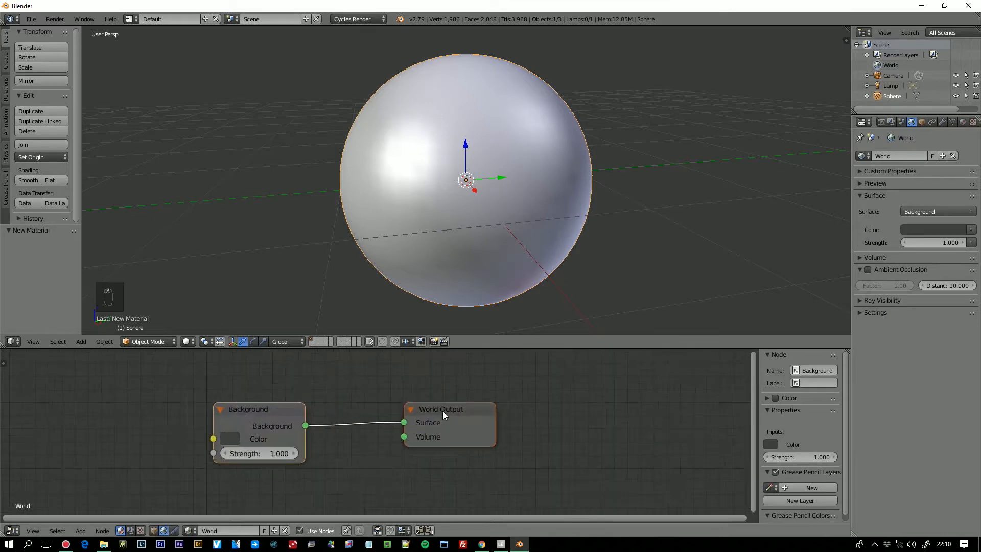
- Move the World Output and Background nodes over to free space ahead of the Background node
{"action": "left_click_drag", "start_coordinate": [442, 410], "coordinate": [507, 407]}
{"action": "left_click", "coordinate": [262, 408]}
{"action": "left_click_drag", "start_coordinate": [263, 407], "coordinate": [356, 386]}
{"action": "scroll", "coordinate": [238, 434], "scroll_direction": "up", "scroll_amount": 1}
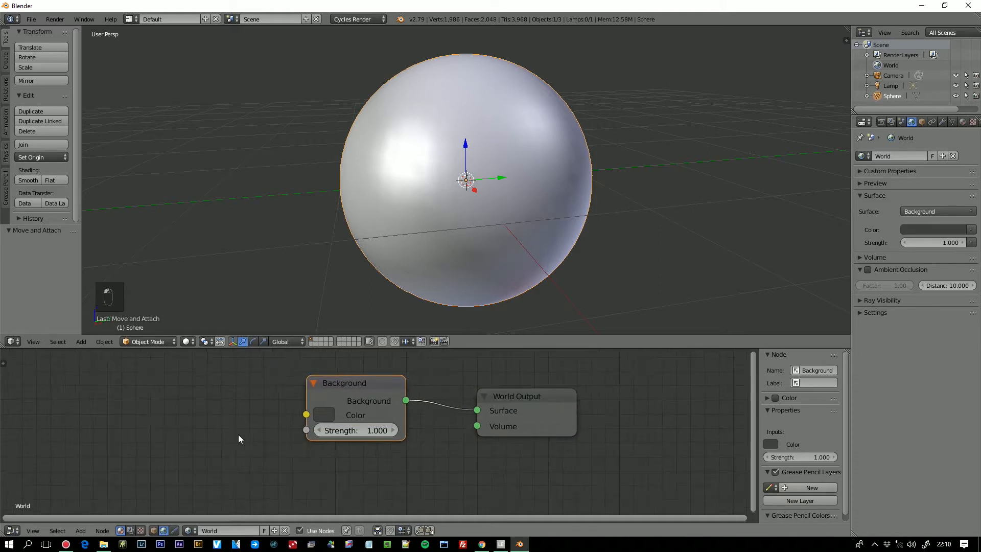
- Add an Environment Texture node before the Background node and link its Color output to the Background Color input
{"action": "key", "text": "shift+a"}
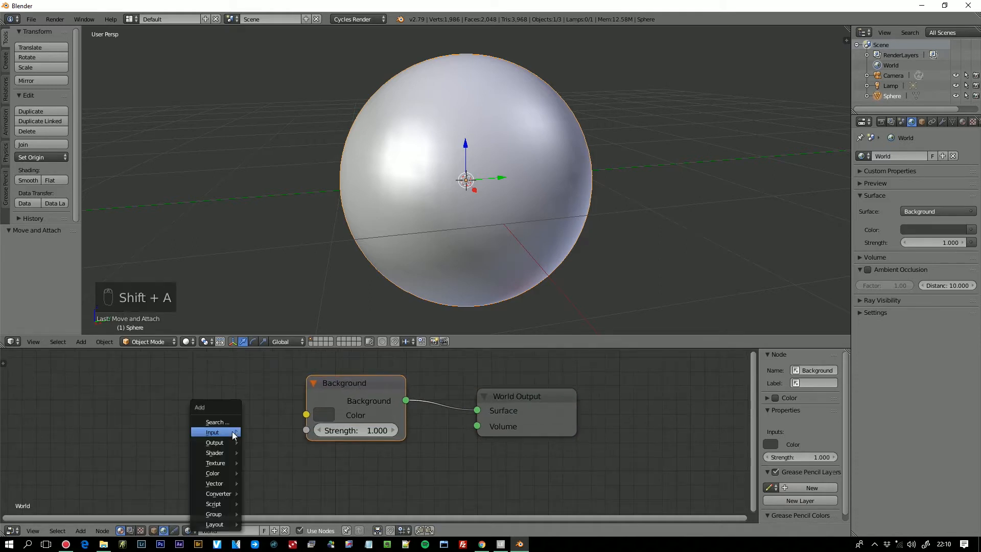
{"action": "mouse_move", "coordinate": [229, 432]}
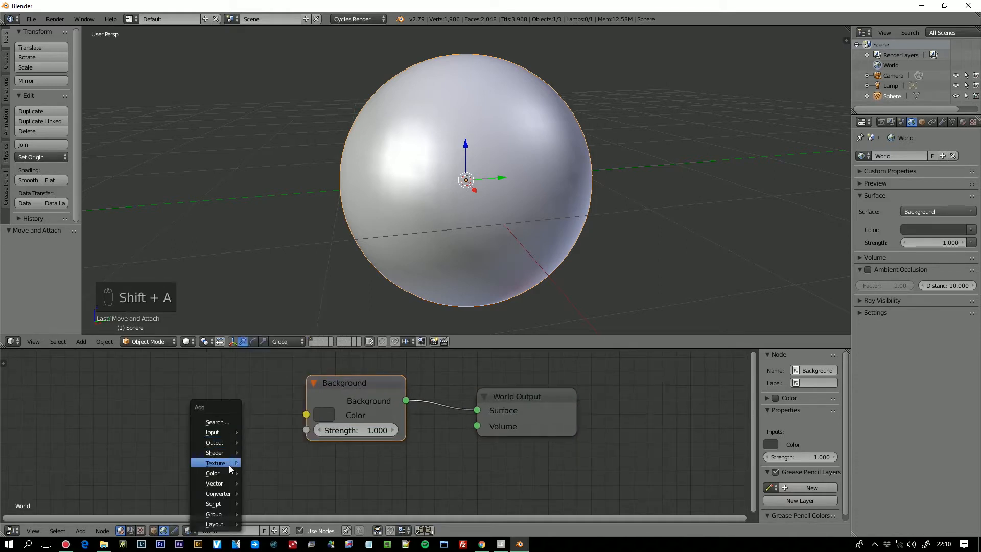
{"action": "mouse_move", "coordinate": [228, 462]}
{"action": "left_click", "coordinate": [292, 362]}
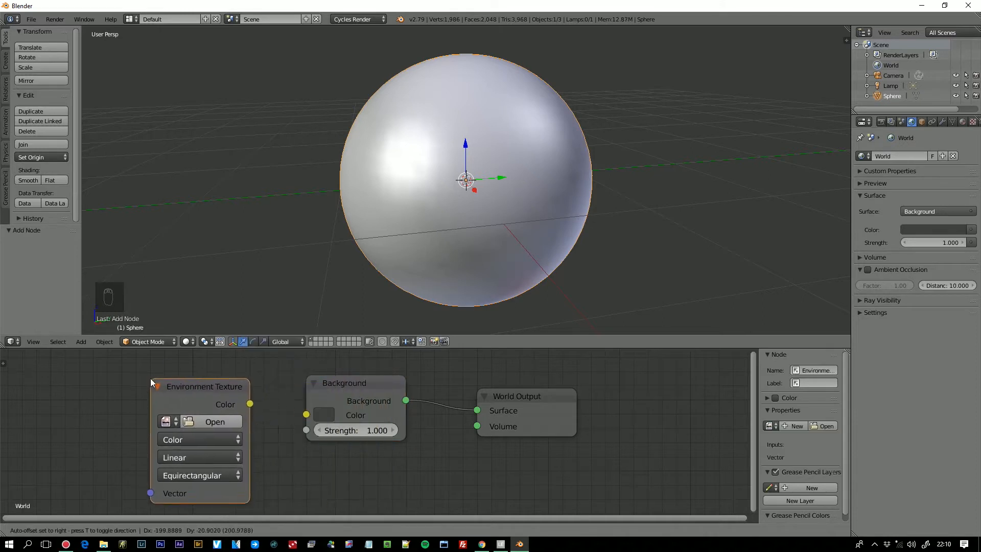
{"action": "left_click", "coordinate": [239, 392]}
{"action": "left_click_drag", "start_coordinate": [247, 402], "coordinate": [249, 403]}
{"action": "left_click_drag", "start_coordinate": [301, 419], "coordinate": [306, 414]}
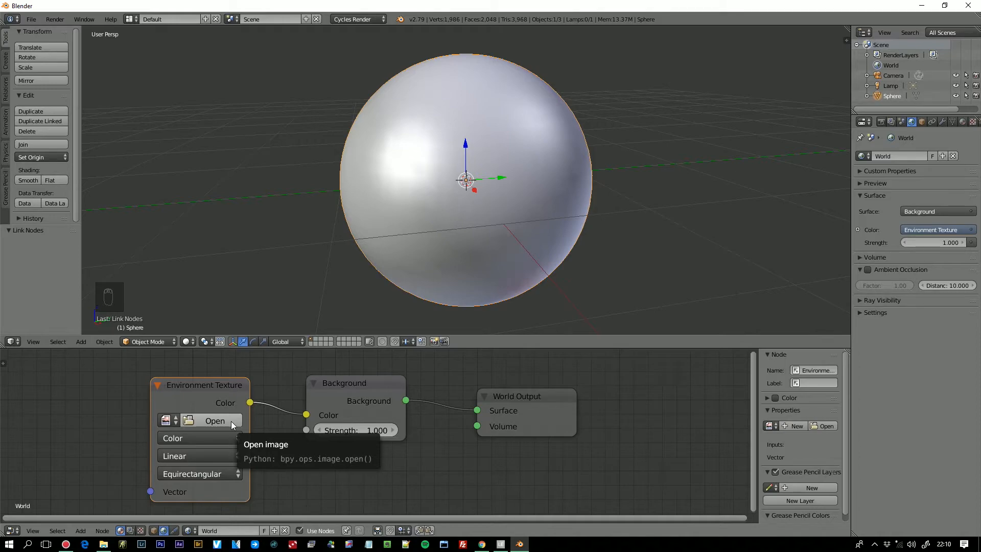
- Switch to Chrome, look through the free HDRI maps on the hdrmaps.com freebies page, and return to Blender
{"action": "left_click", "coordinate": [482, 544]}
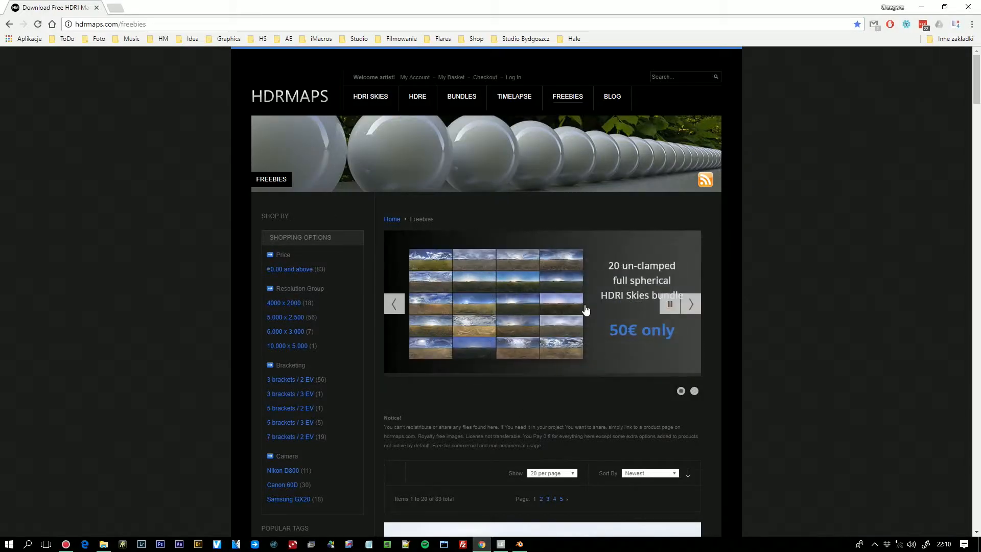
{"action": "scroll", "coordinate": [510, 414], "scroll_direction": "down", "scroll_amount": 6}
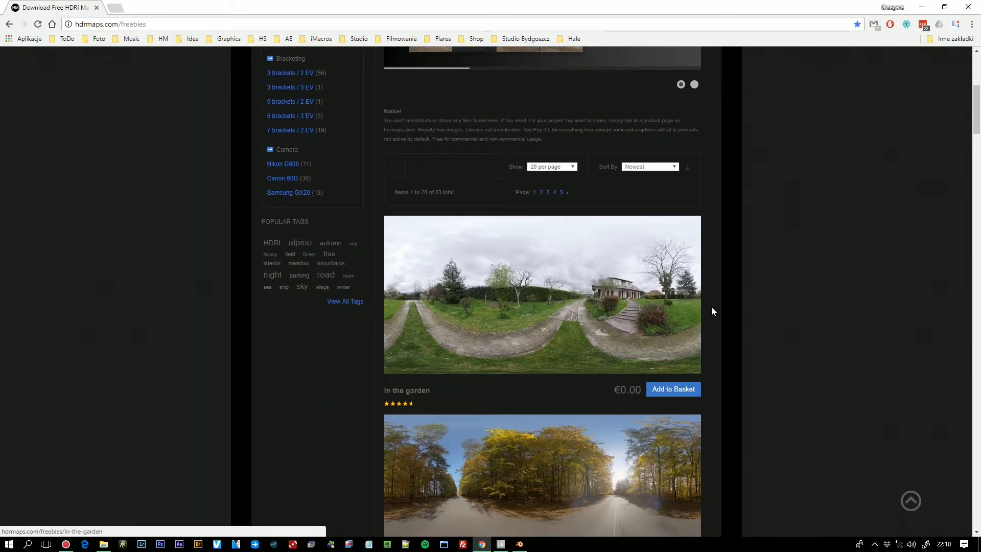
{"action": "scroll", "coordinate": [575, 361], "scroll_direction": "down", "scroll_amount": 5}
{"action": "scroll", "coordinate": [511, 366], "scroll_direction": "up", "scroll_amount": 11}
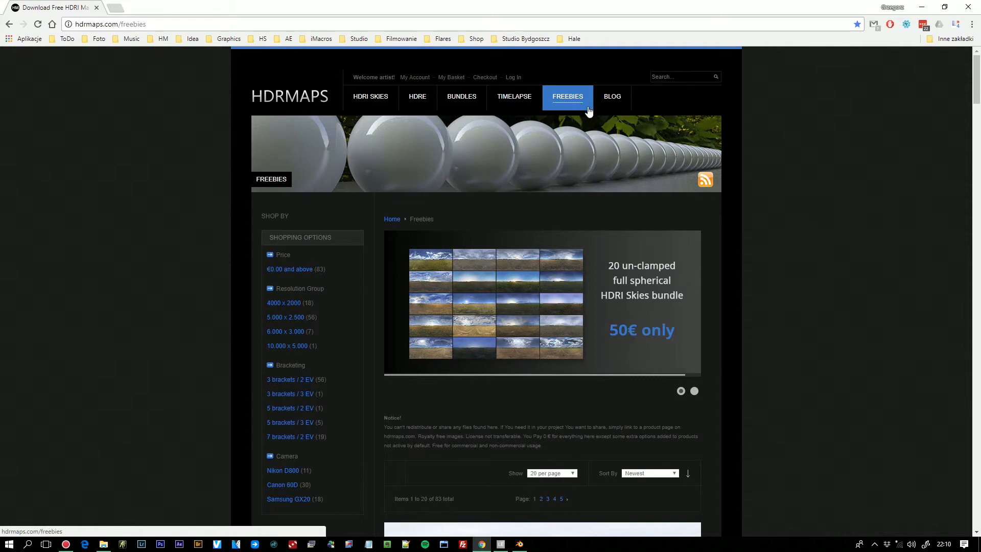
{"action": "scroll", "coordinate": [542, 337], "scroll_direction": "down", "scroll_amount": 15}
{"action": "scroll", "coordinate": [511, 335], "scroll_direction": "down", "scroll_amount": 4}
{"action": "scroll", "coordinate": [473, 332], "scroll_direction": "up", "scroll_amount": 15}
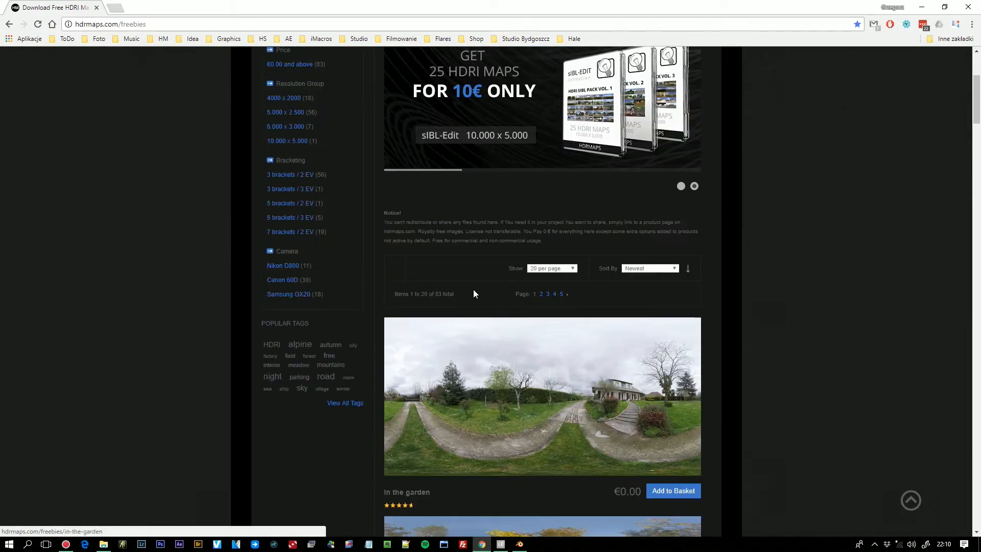
{"action": "scroll", "coordinate": [473, 293], "scroll_direction": "up", "scroll_amount": 2}
{"action": "mouse_move", "coordinate": [519, 544]}
{"action": "left_click", "coordinate": [527, 487]}
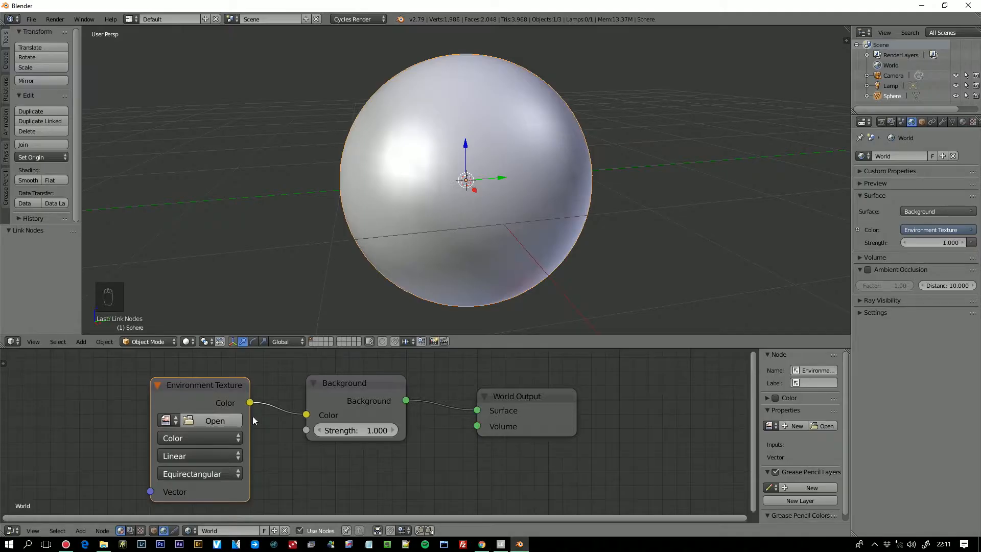
- Load hdrmaps_com_free_081.hdr from the Blender Tutorial folder on the Desktop into the Environment Texture node
{"action": "left_click", "coordinate": [205, 420]}
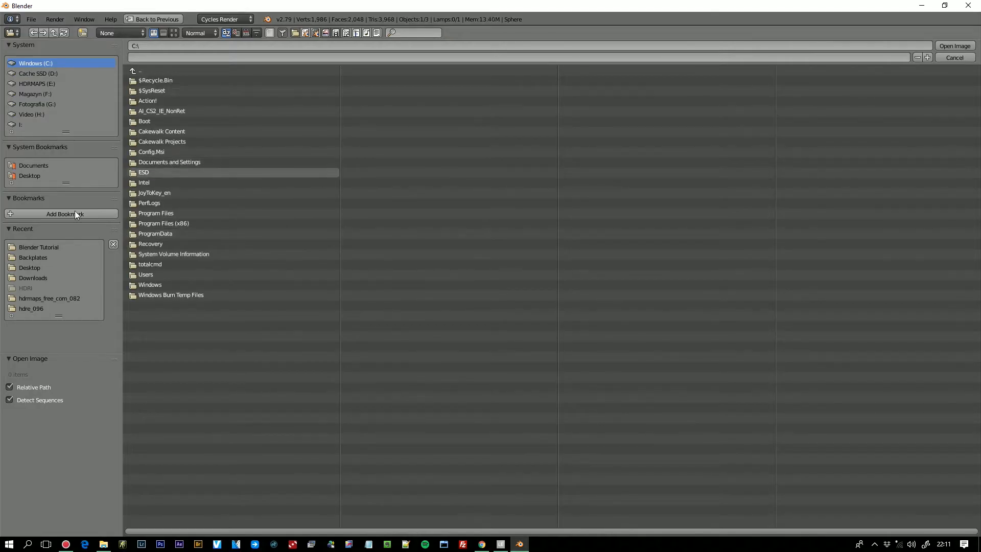
{"action": "left_click", "coordinate": [33, 174]}
{"action": "left_click", "coordinate": [152, 81]}
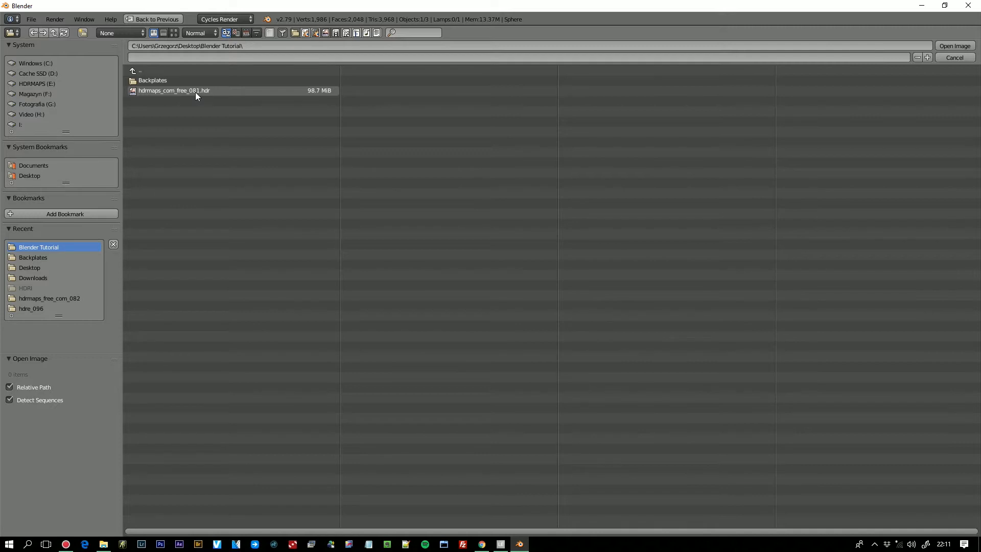
{"action": "left_click", "coordinate": [195, 92]}
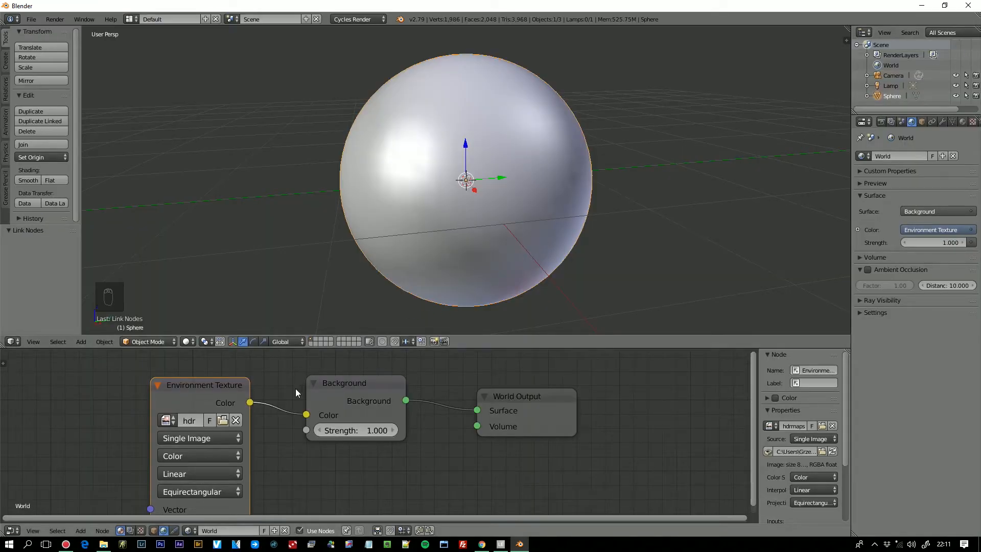
- Switch the 3D viewport to Rendered shading and view the forest HDRI around the glass sphere
{"action": "scroll", "coordinate": [286, 393], "scroll_direction": "down", "scroll_amount": 1}
{"action": "left_click", "coordinate": [187, 341]}
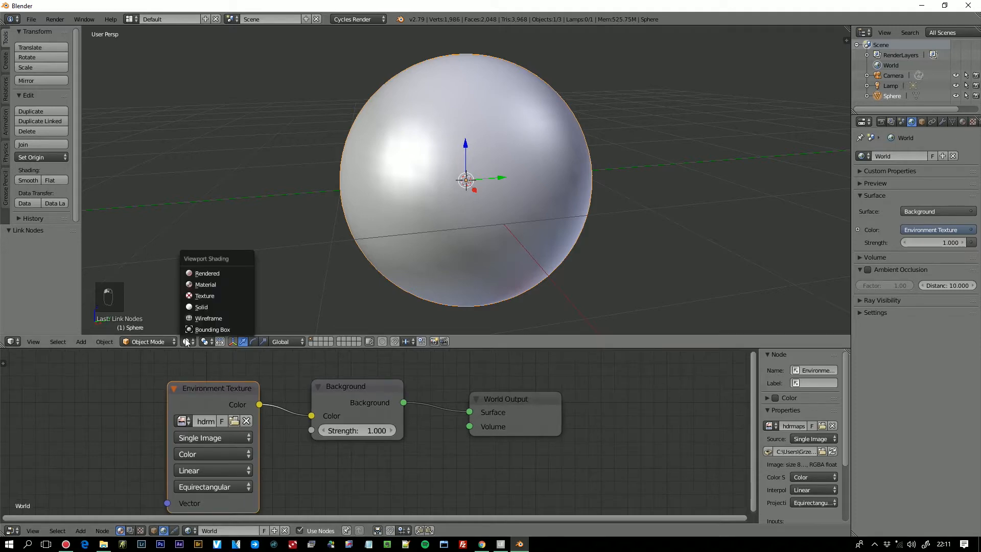
{"action": "left_click", "coordinate": [182, 342]}
{"action": "left_click", "coordinate": [179, 342]}
{"action": "left_click", "coordinate": [228, 278]}
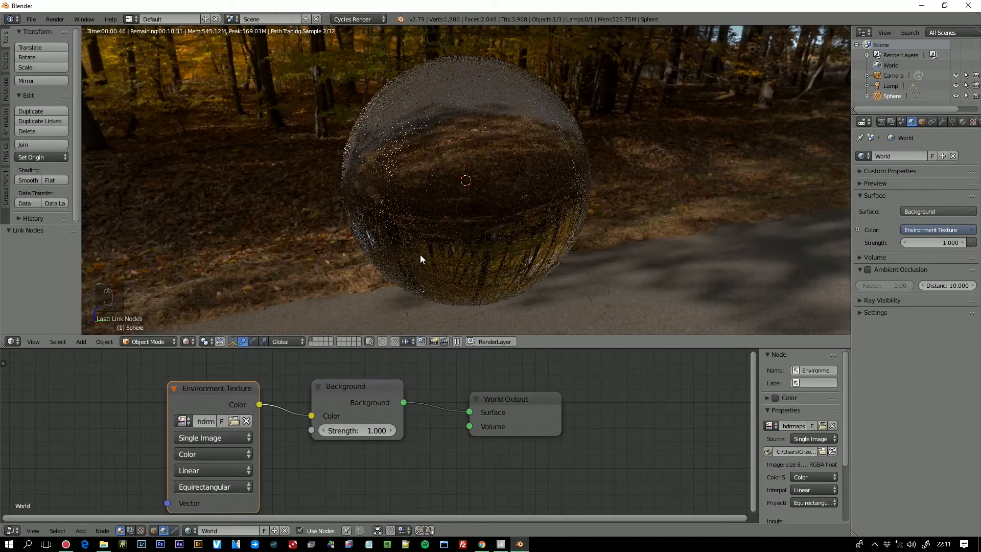
{"action": "scroll", "coordinate": [420, 255], "scroll_direction": "down", "scroll_amount": 3}
{"action": "middle_click_drag", "start_coordinate": [516, 262], "coordinate": [652, 248]}
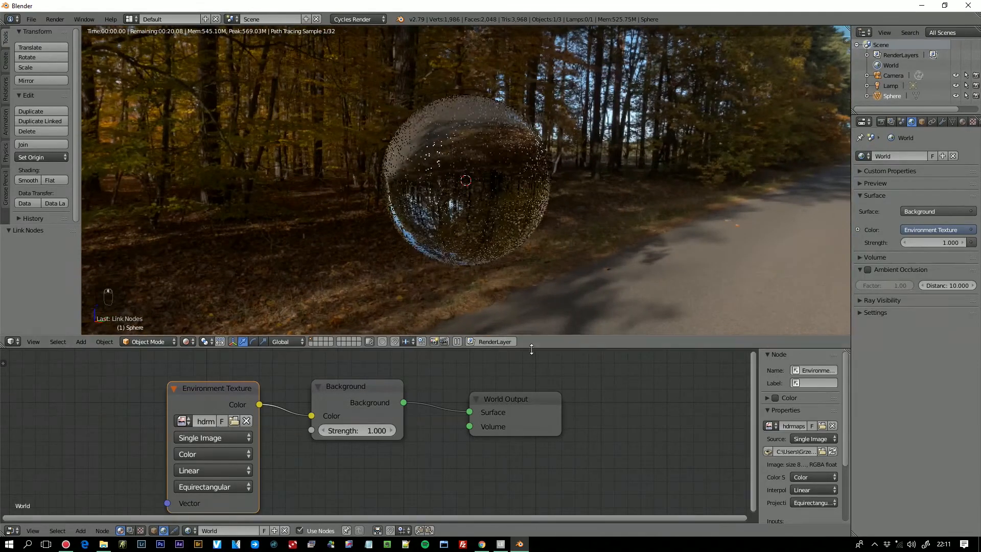
- Set the Background node's Strength to 0.5
{"action": "double_click", "coordinate": [366, 431]}
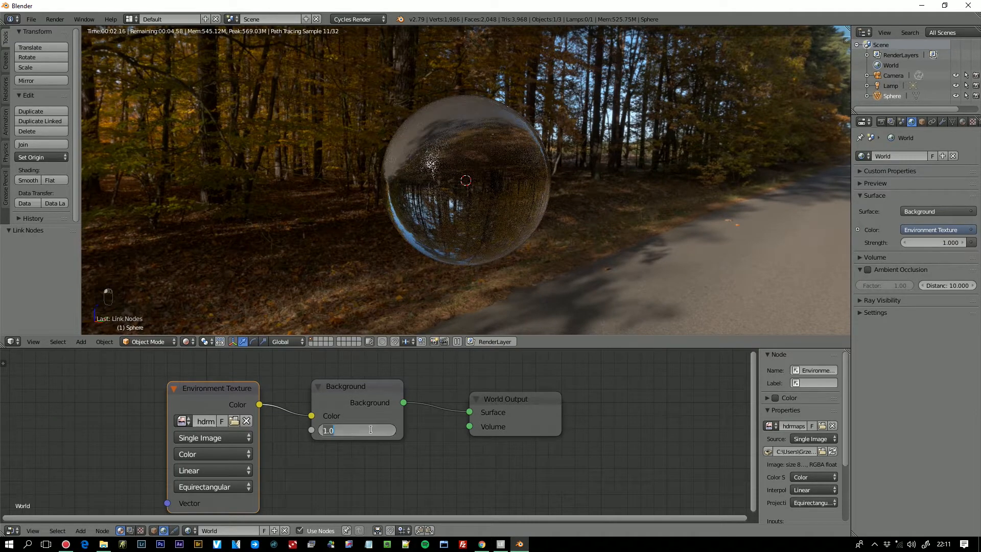
{"action": "type", "text": "0.5"}
{"action": "key", "text": "Return"}
- Set the Background node's Strength to 2 and view the brighter environment from another angle
{"action": "double_click", "coordinate": [383, 431]}
{"action": "type", "text": "2"}
{"action": "key", "text": "Return"}
{"action": "middle_click_drag", "start_coordinate": [514, 196], "coordinate": [648, 221]}
{"action": "scroll", "coordinate": [634, 205], "scroll_direction": "down", "scroll_amount": 3}
{"action": "scroll", "coordinate": [646, 219], "scroll_direction": "up", "scroll_amount": 1}
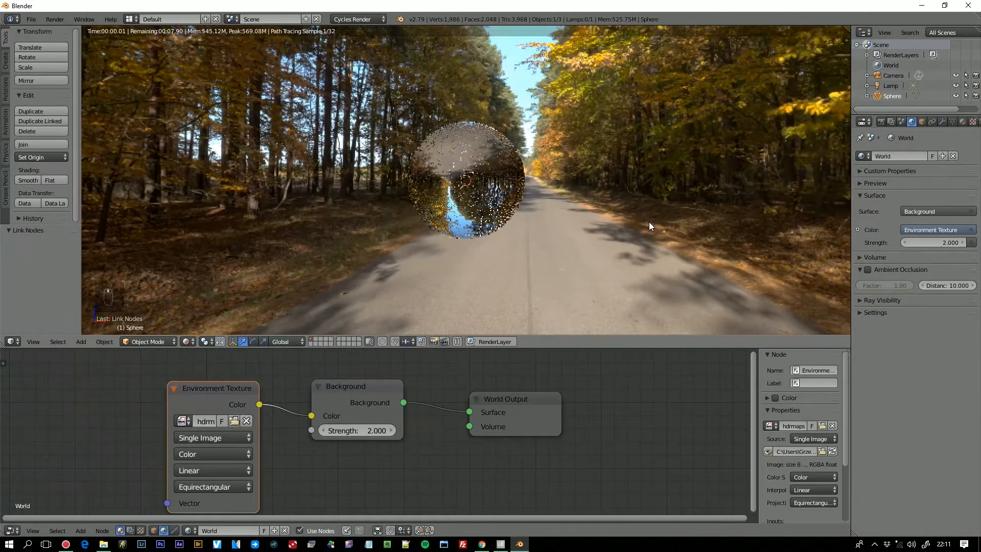
- Shift the World Output, Background and Environment Texture nodes along to free space ahead of the Environment Texture node
{"action": "left_click_drag", "start_coordinate": [528, 393], "coordinate": [608, 386]}
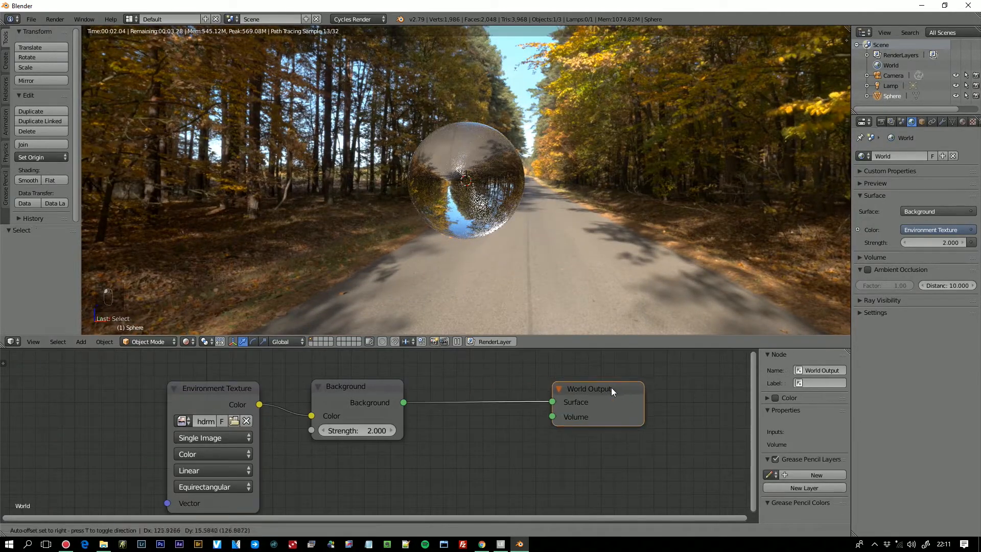
{"action": "left_click_drag", "start_coordinate": [357, 381], "coordinate": [446, 385]}
{"action": "left_click_drag", "start_coordinate": [212, 385], "coordinate": [307, 391]}
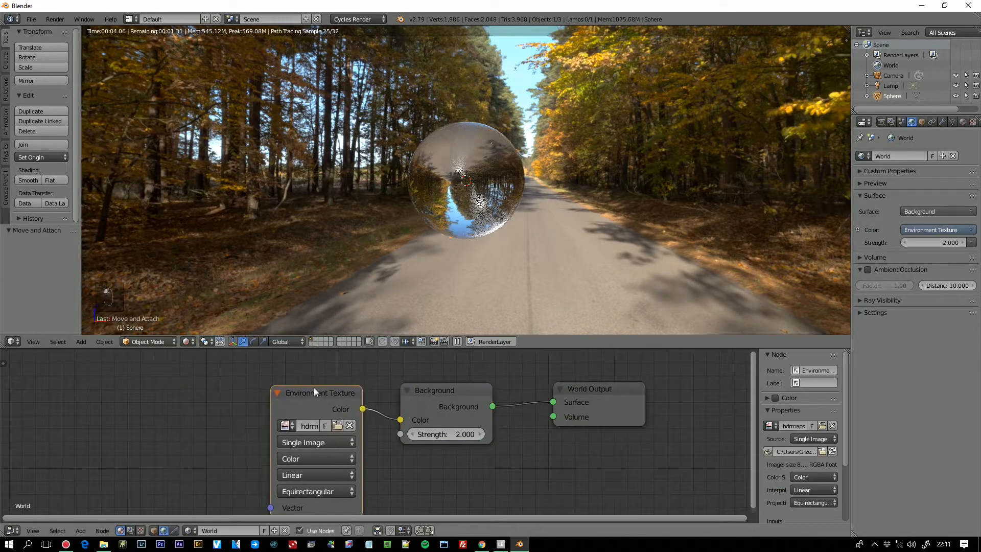
{"action": "middle_click_drag", "start_coordinate": [676, 201], "coordinate": [627, 227]}
{"action": "middle_click_drag", "start_coordinate": [527, 261], "coordinate": [640, 144]}
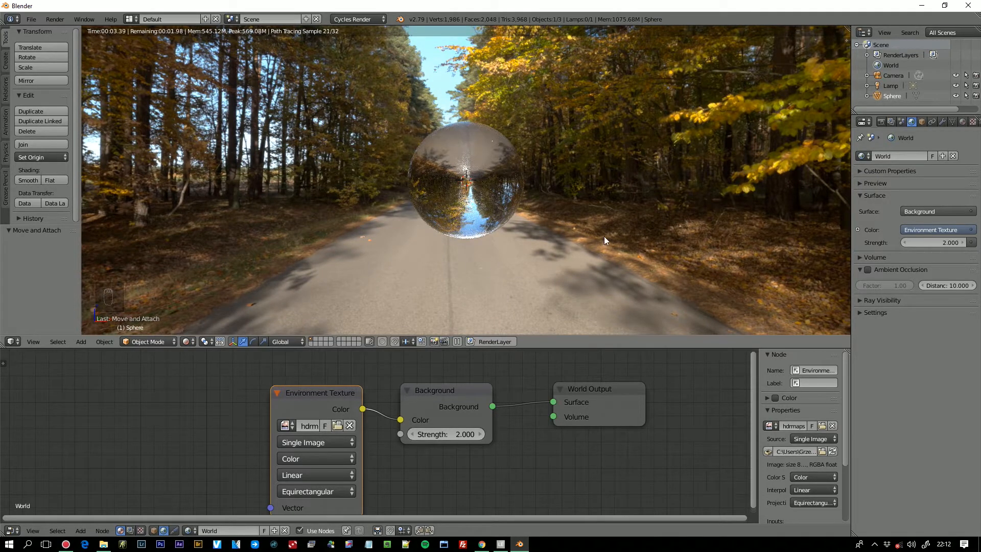
{"action": "left_click_drag", "start_coordinate": [442, 388], "coordinate": [468, 371]}
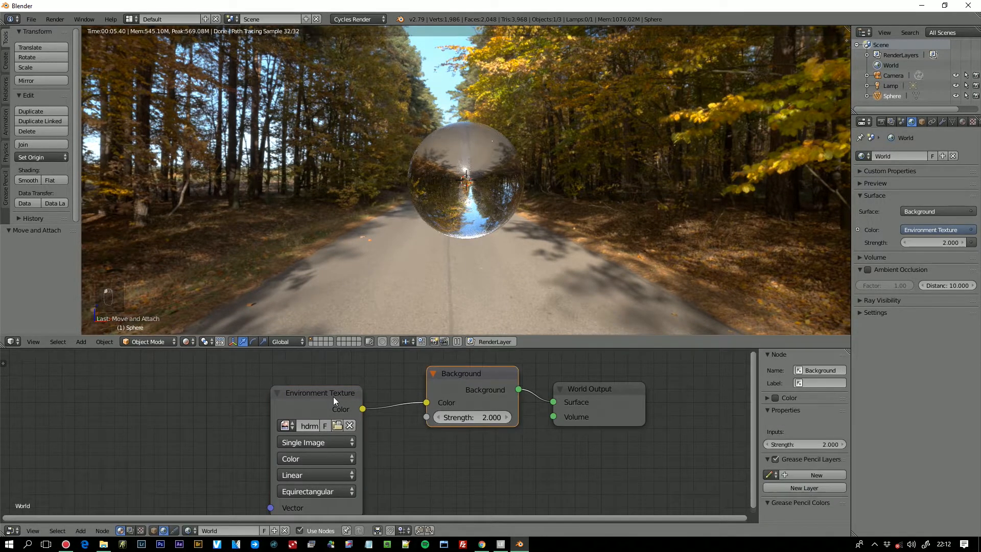
{"action": "left_click_drag", "start_coordinate": [336, 398], "coordinate": [363, 376]}
{"action": "key", "text": "shift+a"}
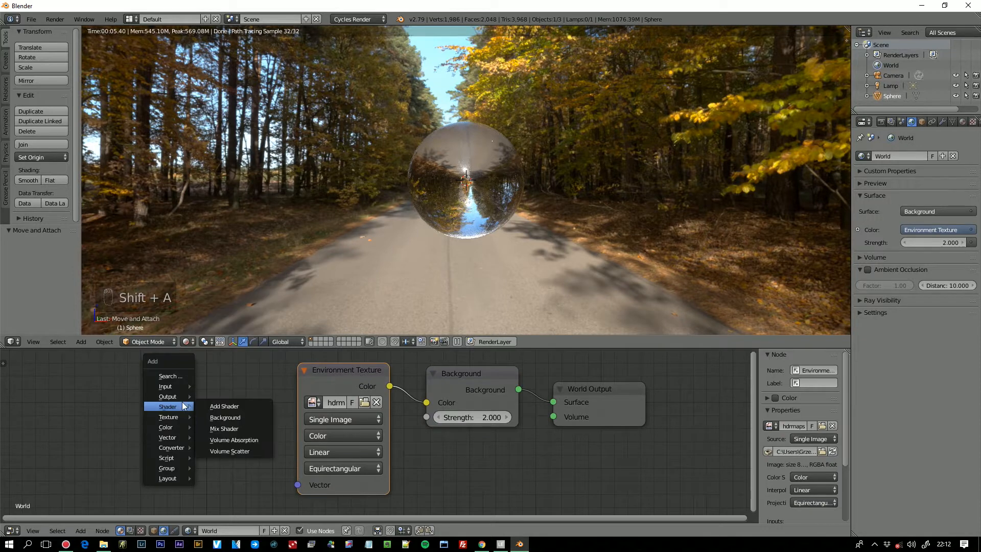
{"action": "mouse_move", "coordinate": [183, 441]}
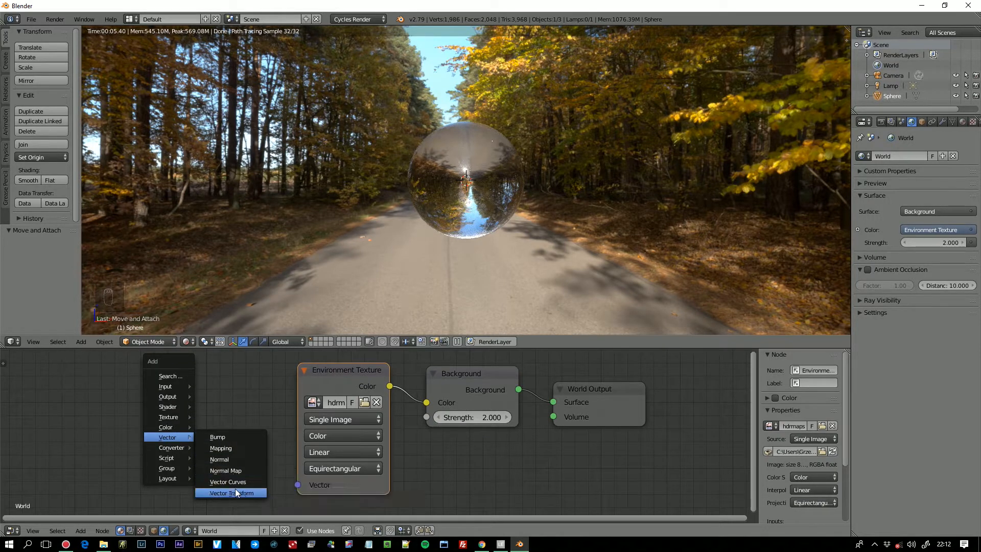
{"action": "left_click", "coordinate": [235, 492]}
{"action": "left_click", "coordinate": [141, 382]}
{"action": "left_click", "coordinate": [185, 393]}
{"action": "key", "text": "shift+a"}
{"action": "mouse_move", "coordinate": [186, 392]}
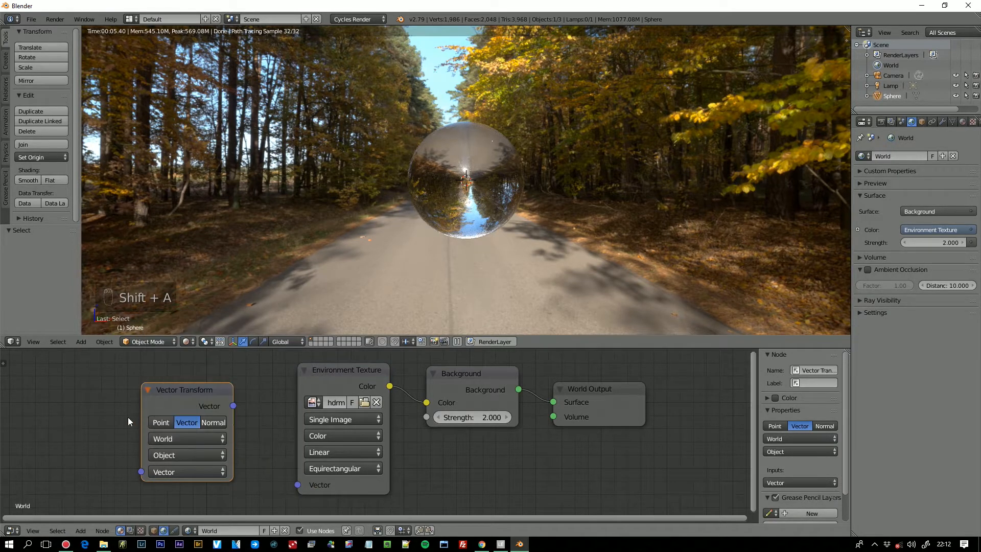
{"action": "key", "text": "Delete"}
- Add a Mapping node before the Environment Texture node and link its Vector output to the texture's Vector input
{"action": "key", "text": "shift+a"}
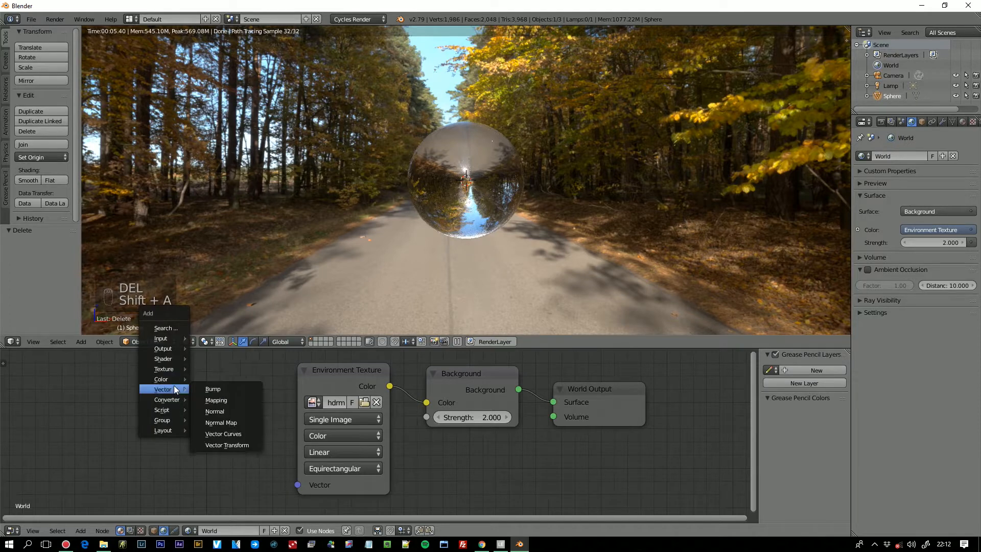
{"action": "left_click", "coordinate": [204, 399]}
{"action": "left_click", "coordinate": [75, 370]}
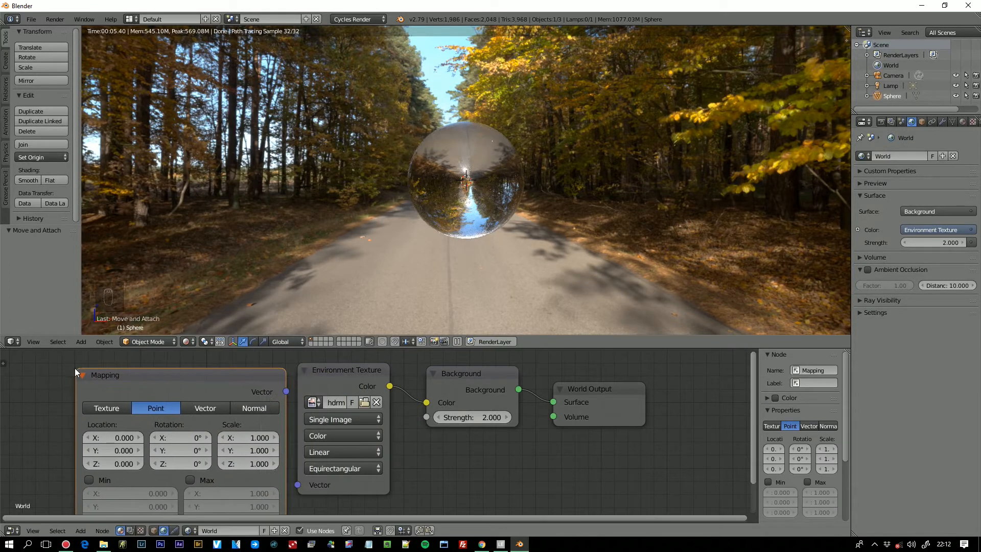
{"action": "left_click_drag", "start_coordinate": [285, 393], "coordinate": [298, 484]}
{"action": "left_click_drag", "start_coordinate": [374, 374], "coordinate": [381, 373]}
{"action": "scroll", "coordinate": [309, 423], "scroll_direction": "down", "scroll_amount": 2}
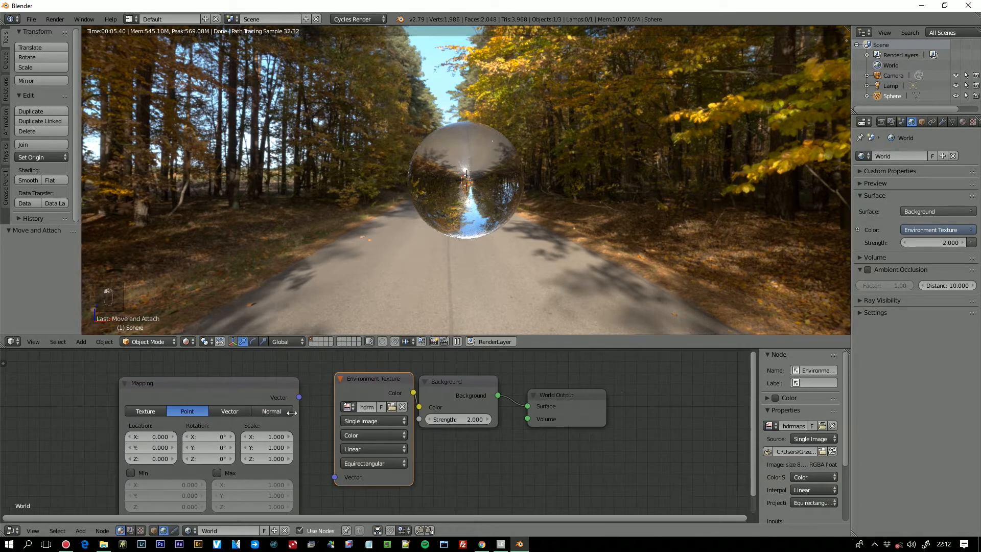
{"action": "left_click", "coordinate": [300, 398]}
{"action": "left_click_drag", "start_coordinate": [300, 397], "coordinate": [334, 477]}
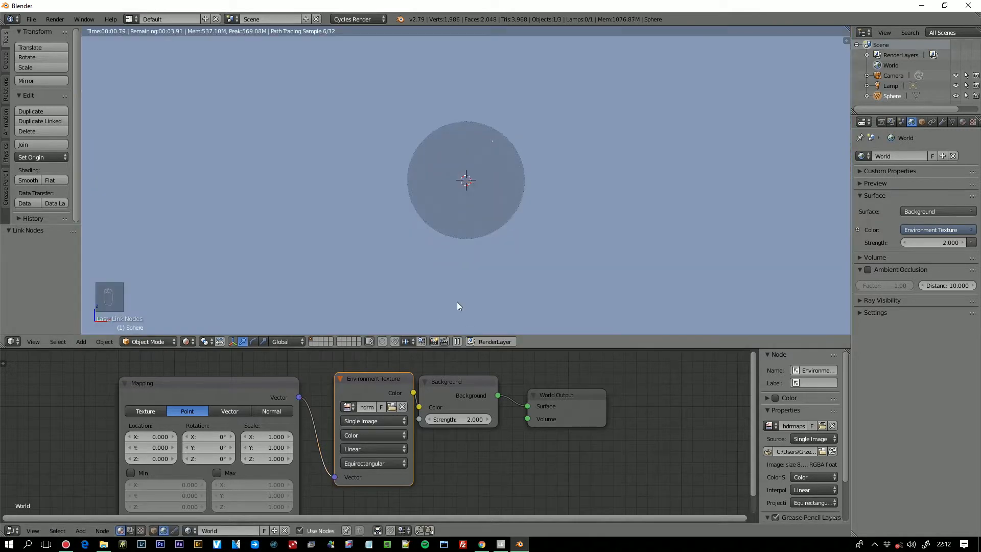
- Shift the World Output, Background, Environment Texture and Mapping nodes along to free space ahead of the Mapping node
{"action": "left_click_drag", "start_coordinate": [572, 395], "coordinate": [628, 396]}
{"action": "left_click_drag", "start_coordinate": [485, 388], "coordinate": [561, 390]}
{"action": "left_click_drag", "start_coordinate": [399, 378], "coordinate": [459, 376]}
{"action": "left_click_drag", "start_coordinate": [232, 392], "coordinate": [349, 386]}
{"action": "key", "text": "shift+a"}
{"action": "mouse_move", "coordinate": [119, 377]}
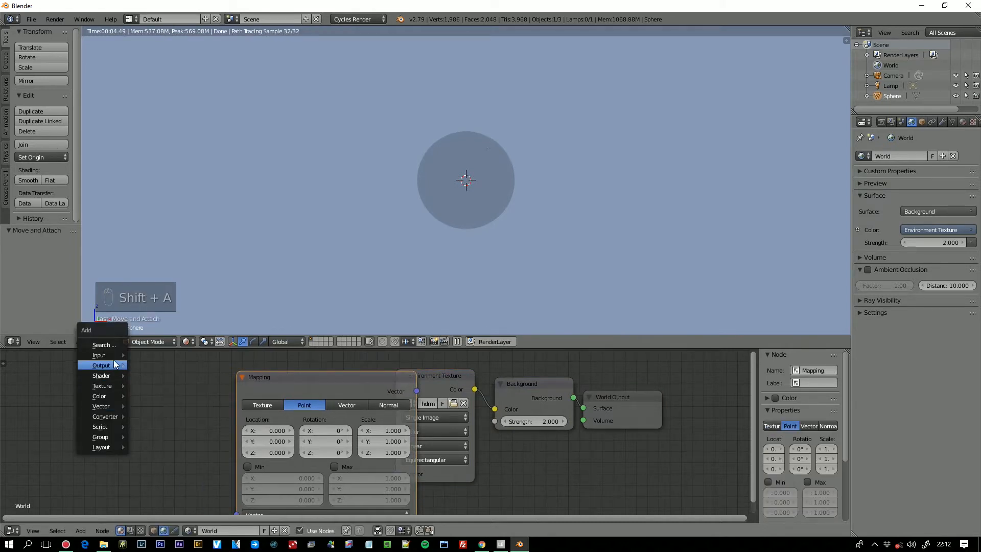
{"action": "mouse_move", "coordinate": [112, 354]}
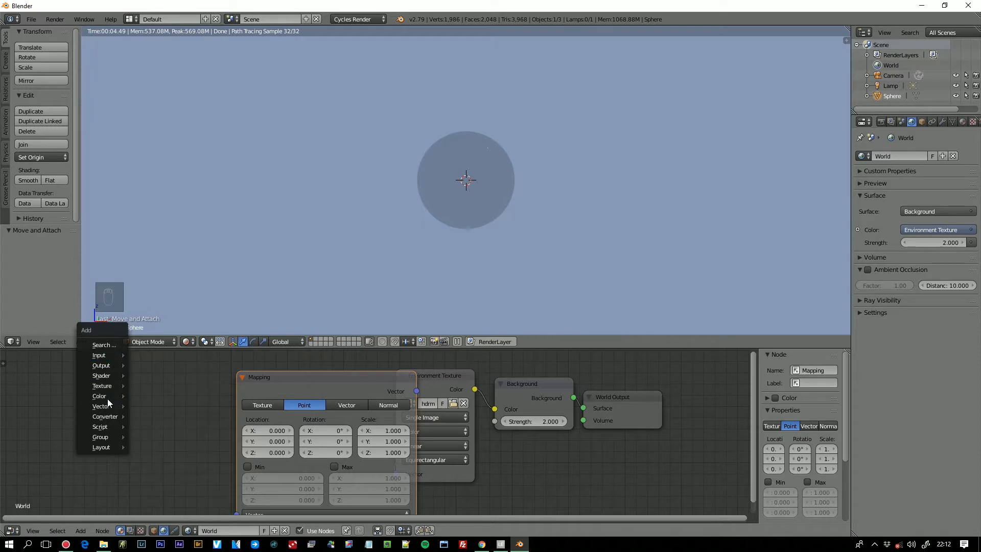
{"action": "mouse_move", "coordinate": [107, 408]}
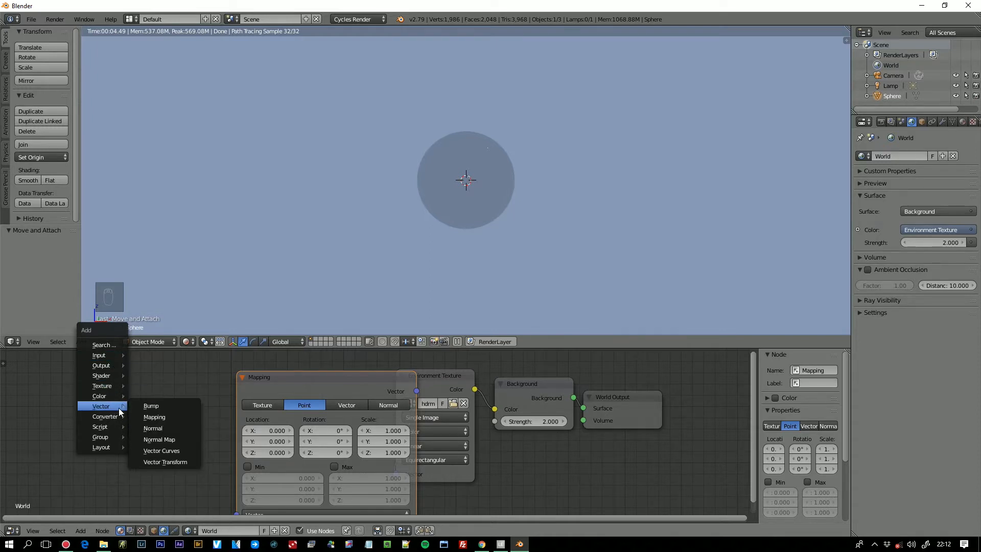
{"action": "left_click", "coordinate": [143, 416]}
{"action": "left_click", "coordinate": [108, 389]}
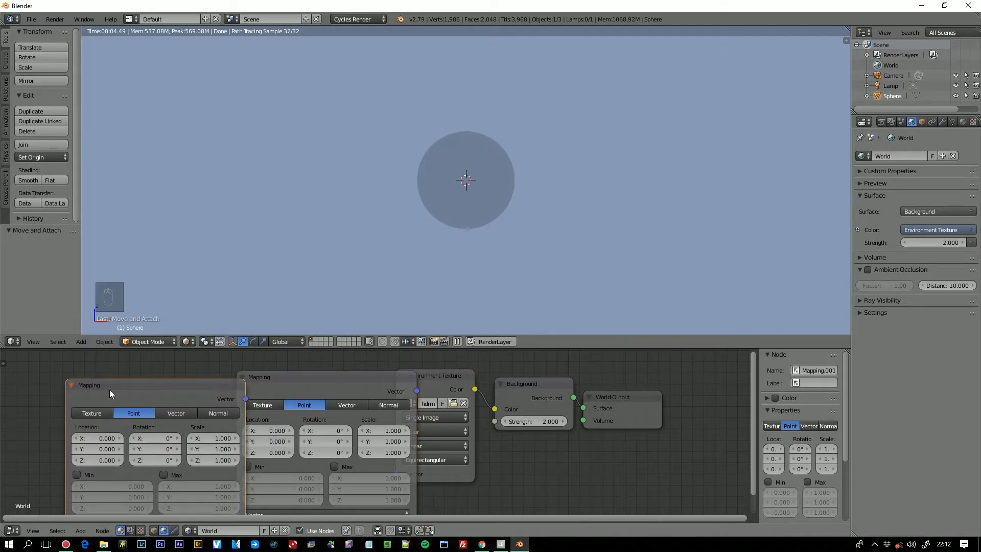
{"action": "key", "text": "Delete"}
- Add a Texture Coordinate node before the Mapping node and link its Generated output to the Mapping Vector input
{"action": "key", "text": "shift+a"}
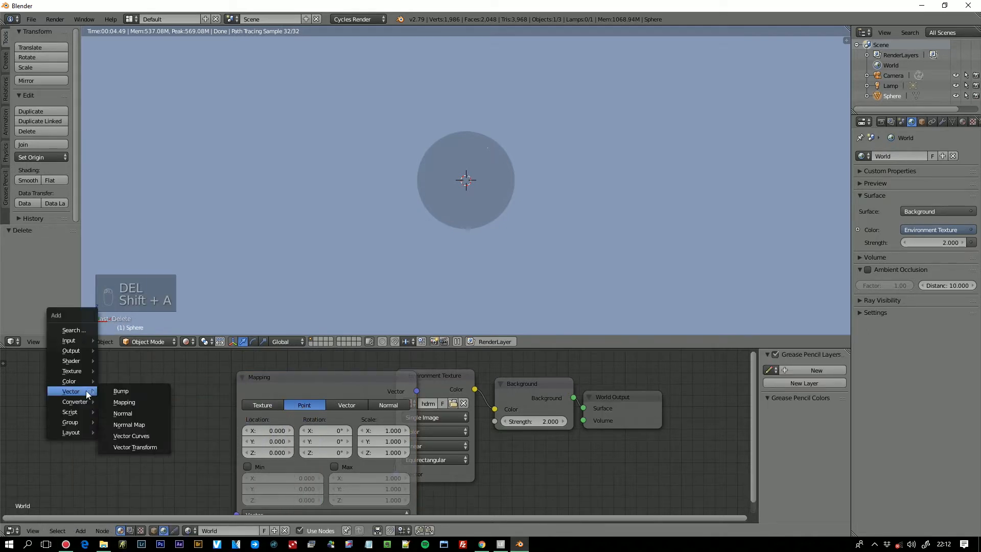
{"action": "mouse_move", "coordinate": [87, 339]}
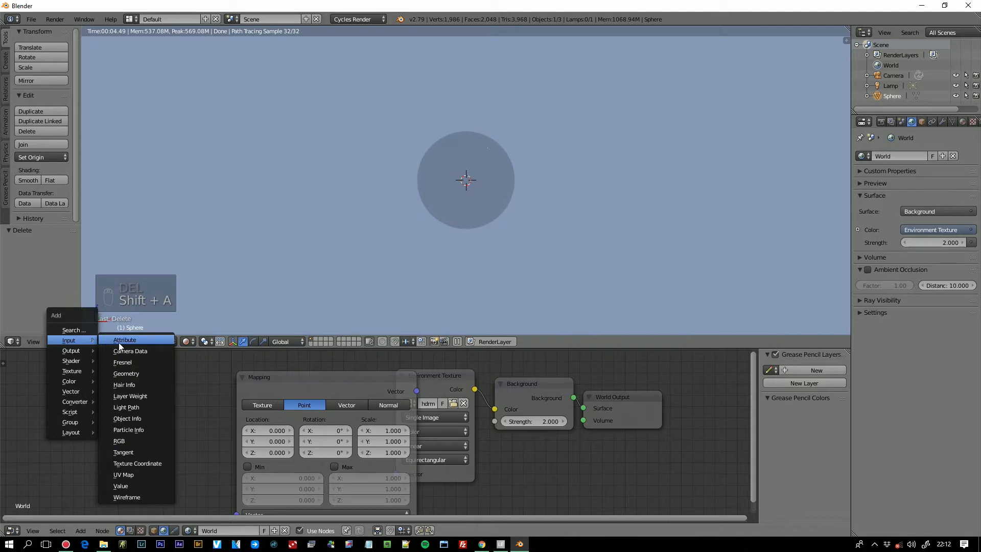
{"action": "left_click", "coordinate": [137, 464]}
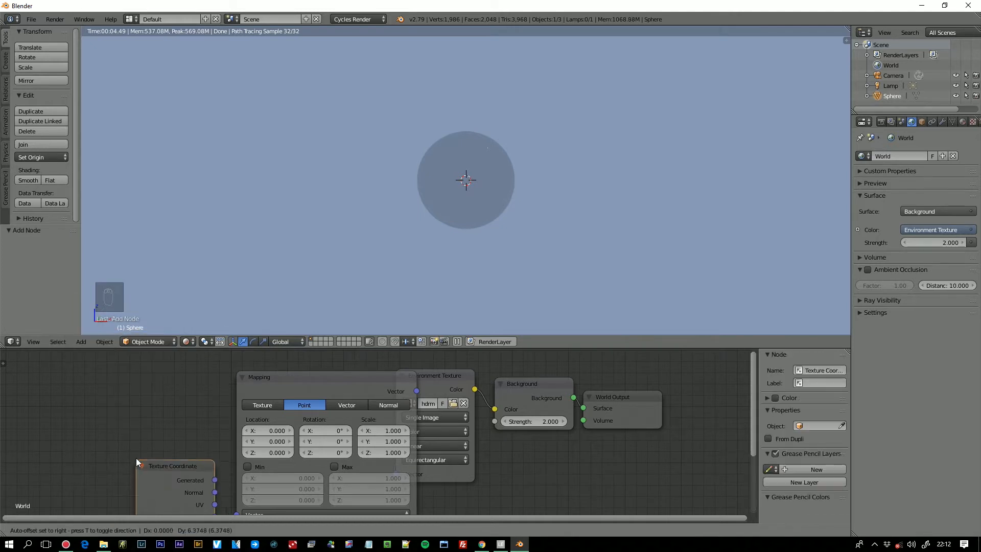
{"action": "left_click", "coordinate": [79, 369]}
{"action": "scroll", "coordinate": [157, 389], "scroll_direction": "down", "scroll_amount": 1}
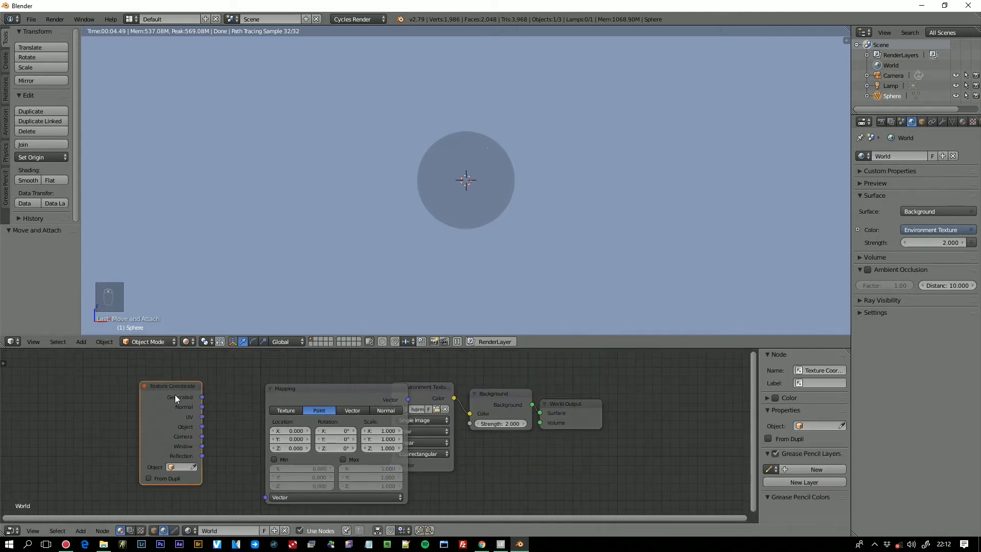
{"action": "left_click_drag", "start_coordinate": [202, 397], "coordinate": [264, 497]}
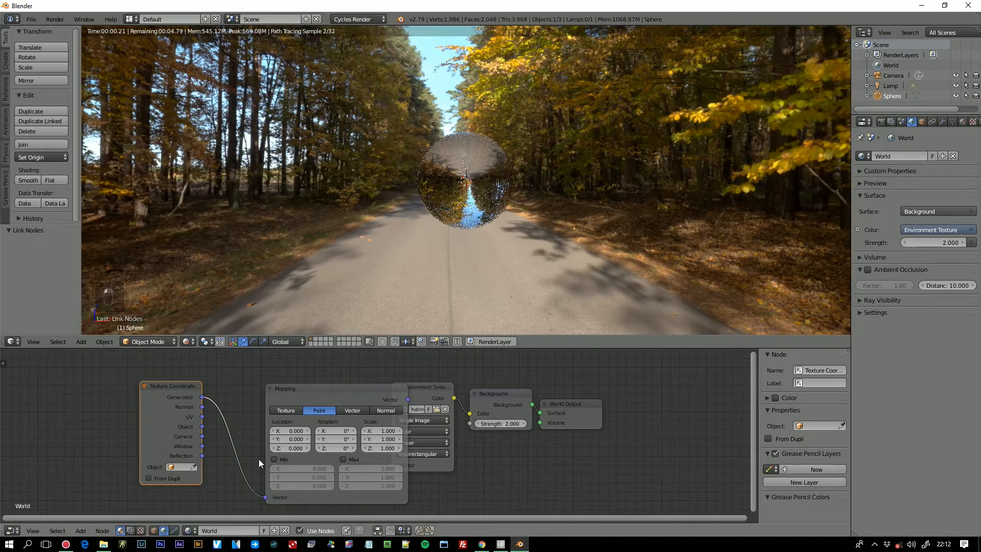
- Try rotating the environment with the Mapping node's Z rotation, using 90° and further values up to 362°
{"action": "left_click", "coordinate": [345, 450]}
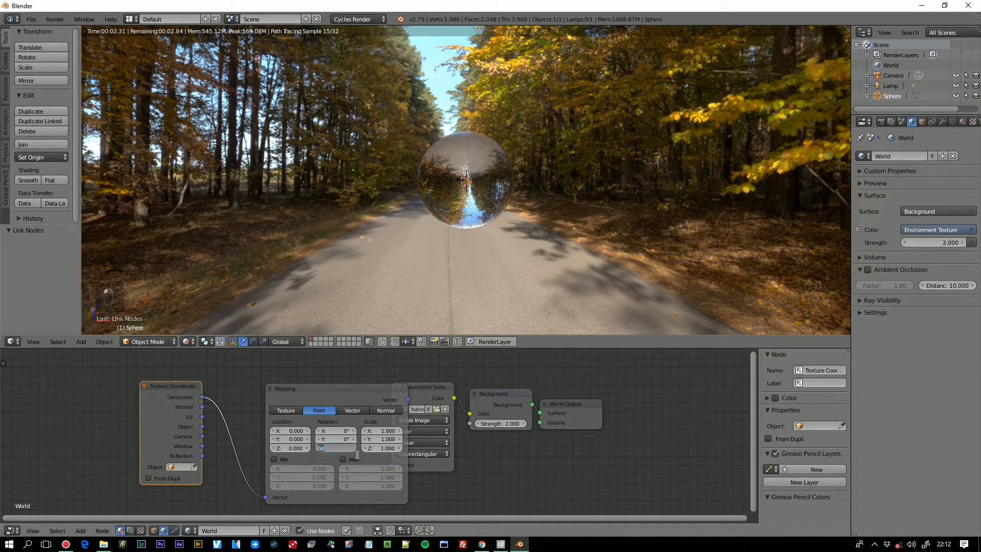
{"action": "type", "text": "90"}
{"action": "key", "text": "Return"}
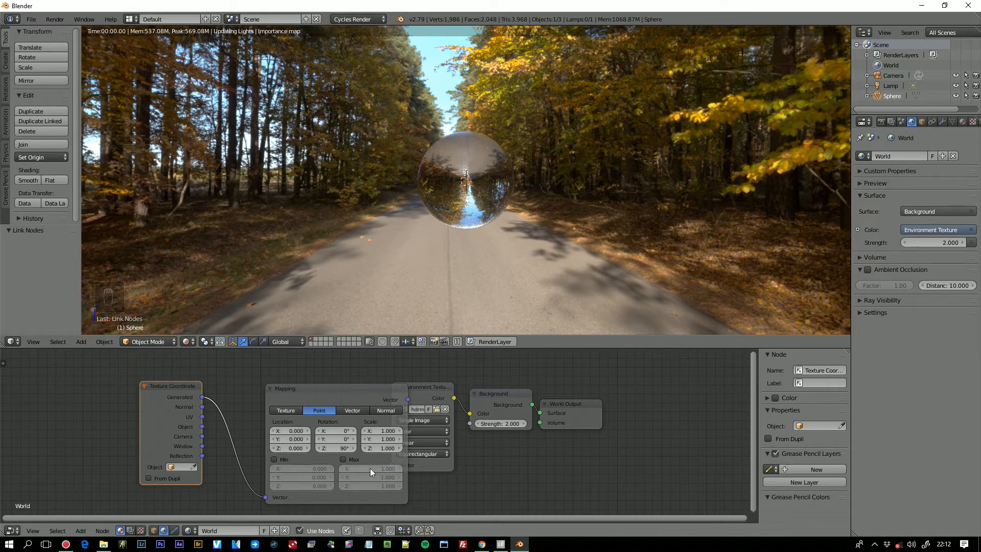
{"action": "left_click_drag", "start_coordinate": [342, 449], "coordinate": [425, 449]}
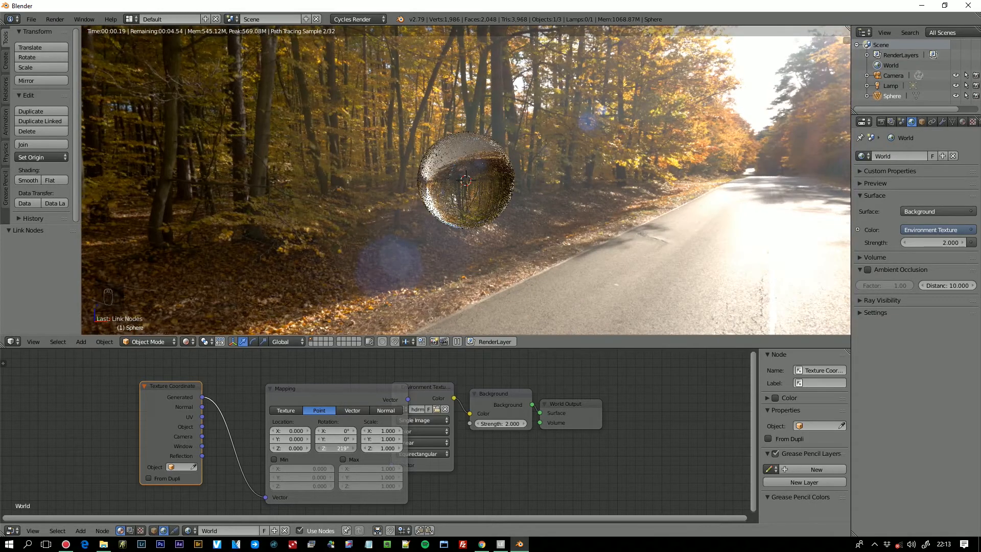
{"action": "left_click_drag", "start_coordinate": [342, 448], "coordinate": [398, 448]}
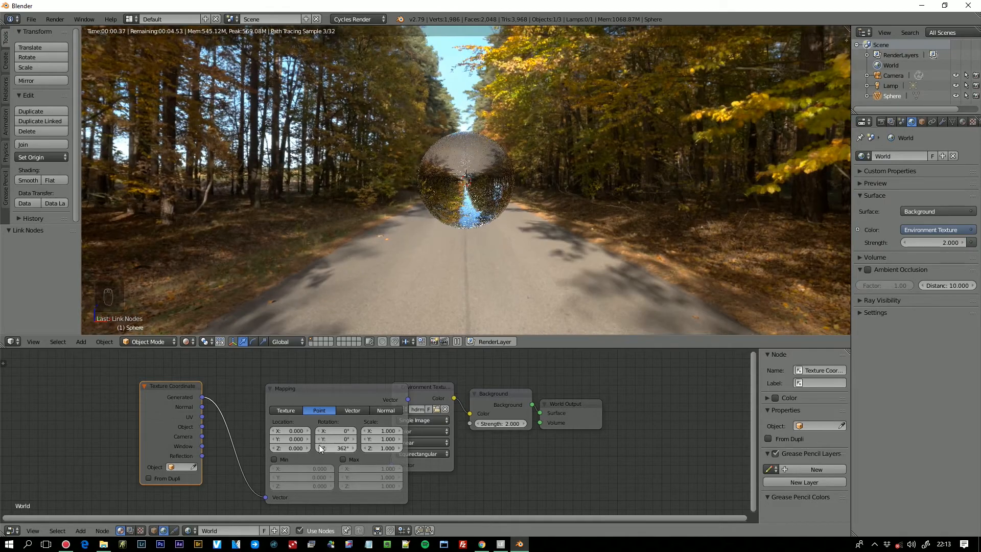
- Try shifting the Mapping node's Y location to about 1.1, and reset it to 0
{"action": "left_click_drag", "start_coordinate": [297, 439], "coordinate": [310, 438]}
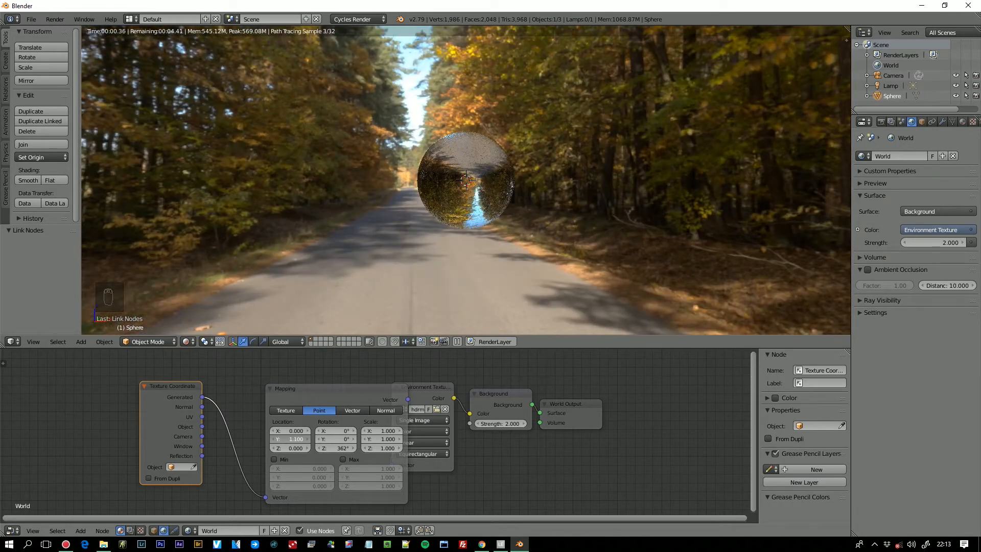
{"action": "left_click", "coordinate": [295, 438]}
{"action": "type", "text": "0"}
{"action": "key", "text": "Return"}
- Try tilting the environment with the Mapping rotation at about 4° in X and Y, and reset all rotations to 0°
{"action": "mouse_move", "coordinate": [352, 442]}
{"action": "left_mouse_down"}
{"action": "mouse_move", "coordinate": [366, 440]}
{"action": "mouse_move", "coordinate": [330, 431]}
{"action": "mouse_move", "coordinate": [347, 431]}
{"action": "left_mouse_up"}
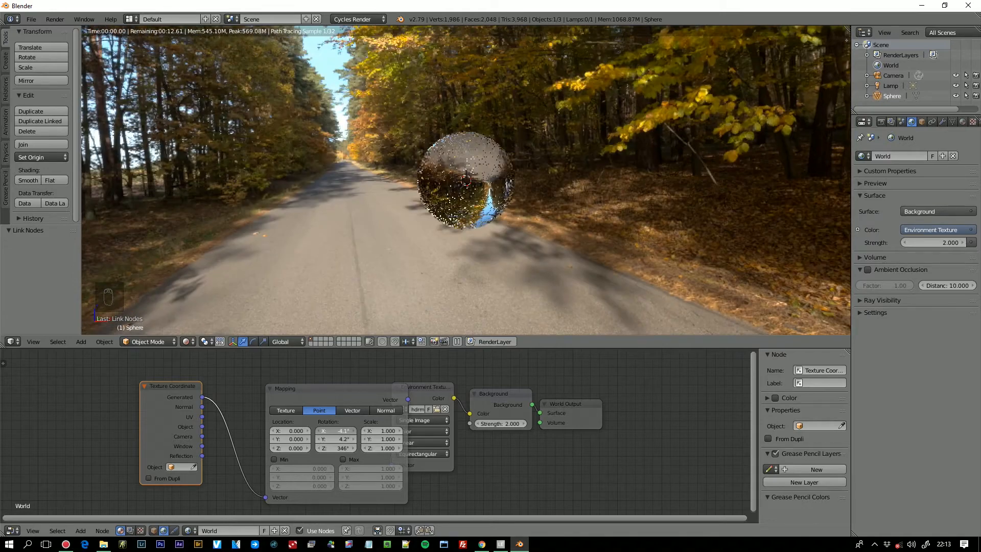
{"action": "key", "text": "BackSpace"}
{"action": "left_click", "coordinate": [340, 446]}
{"action": "type", "text": "0"}
{"action": "key", "text": "Return"}
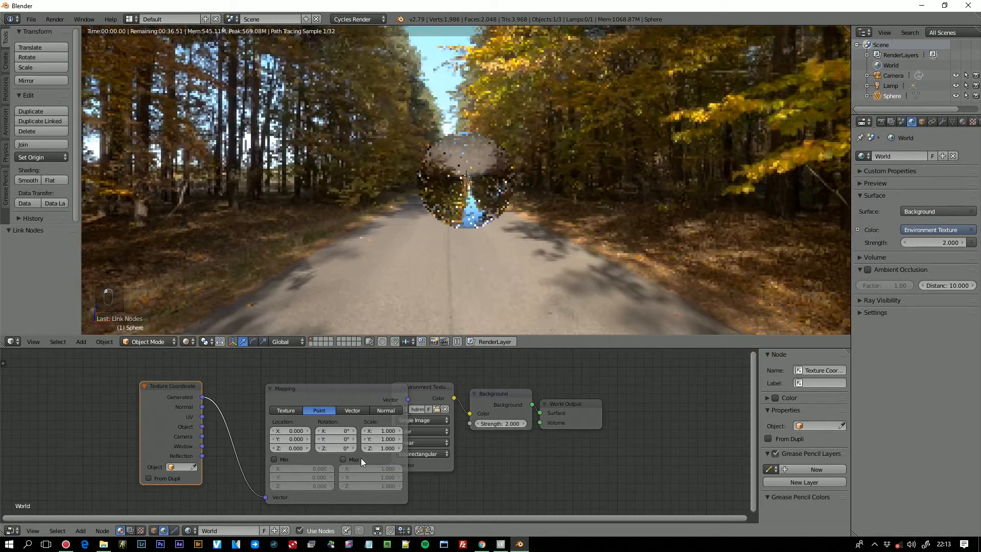
- Move the Mapping node clear of the Environment Texture node and orbit around the sphere in the rendered scene
{"action": "left_click_drag", "start_coordinate": [367, 391], "coordinate": [311, 385]}
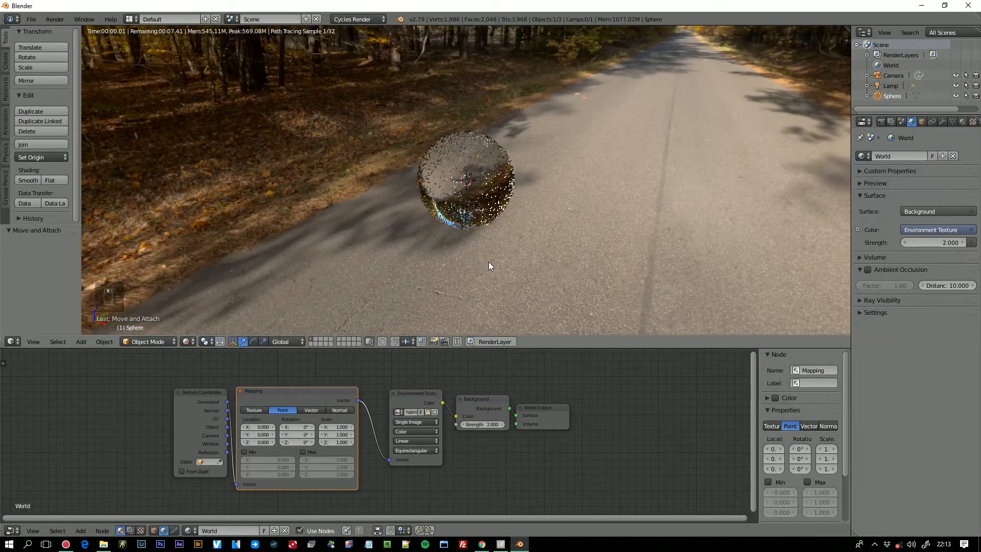
{"action": "middle_click_drag", "start_coordinate": [489, 261], "coordinate": [517, 248]}
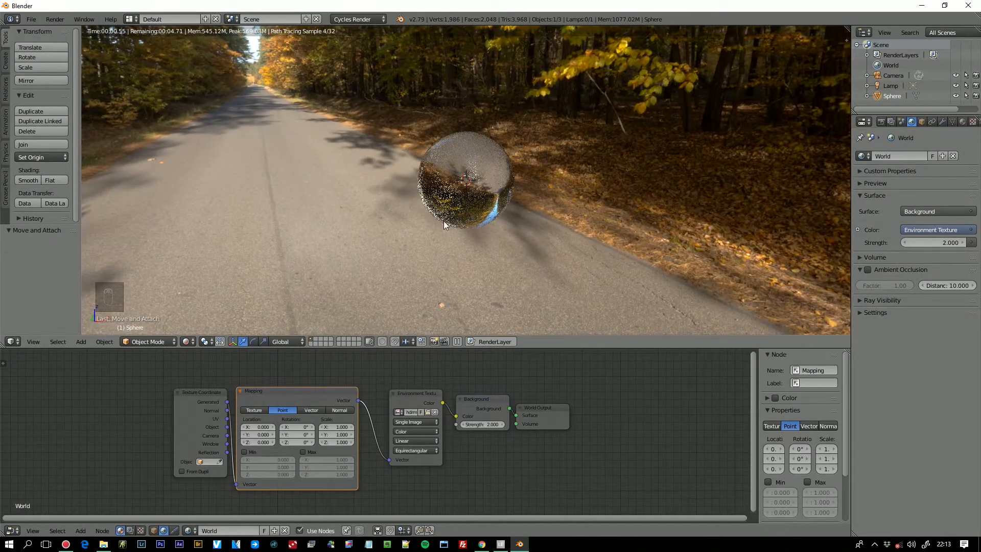
- Add a plane in solid viewport shading and scale it up to about 5.6 times its size
{"action": "left_click", "coordinate": [190, 342]}
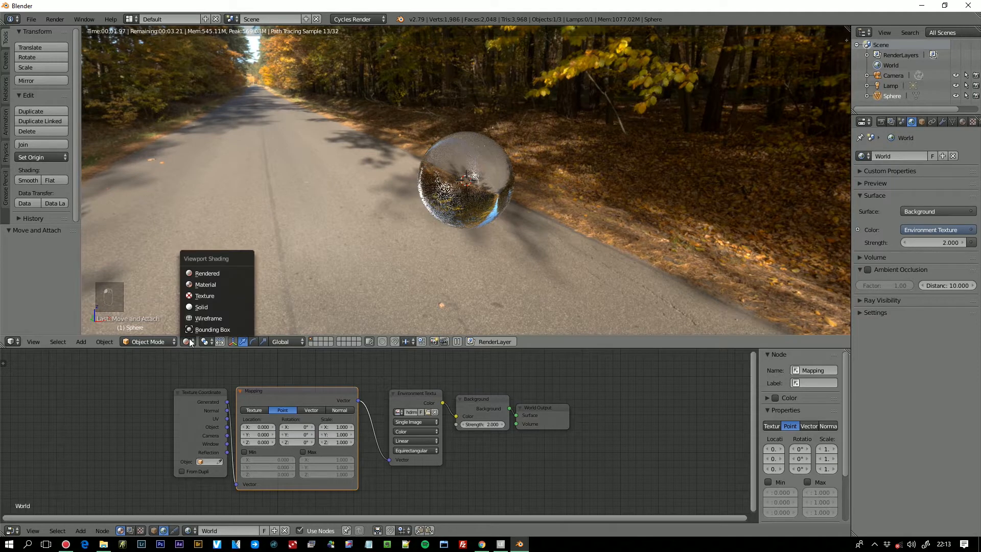
{"action": "left_click", "coordinate": [193, 306]}
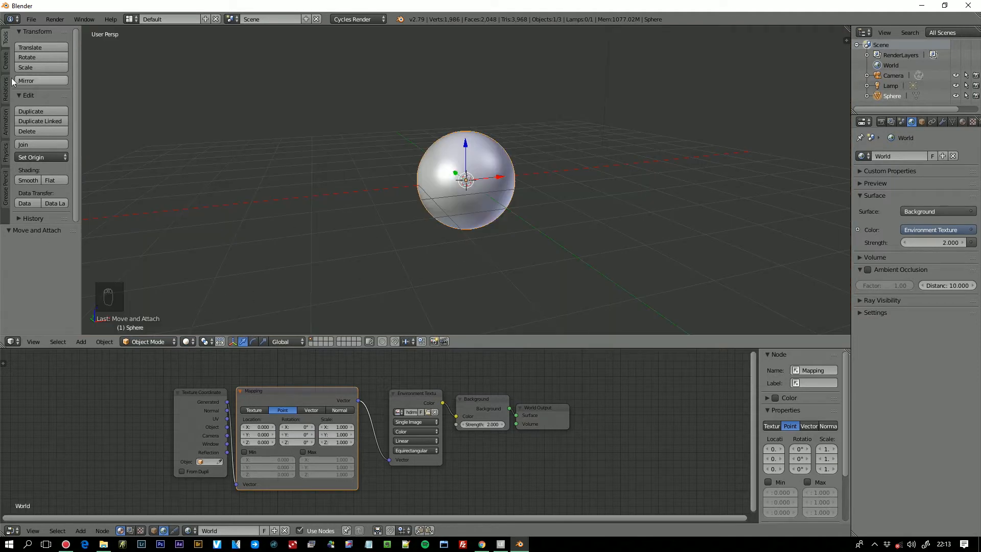
{"action": "left_click", "coordinate": [6, 60]}
{"action": "left_click", "coordinate": [49, 58]}
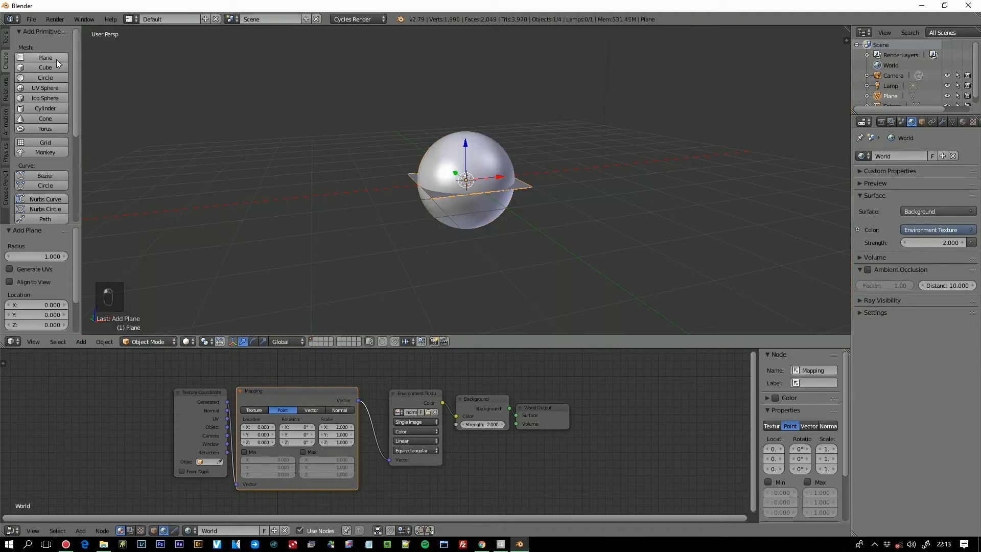
{"action": "middle_click_drag", "start_coordinate": [490, 215], "coordinate": [502, 236]}
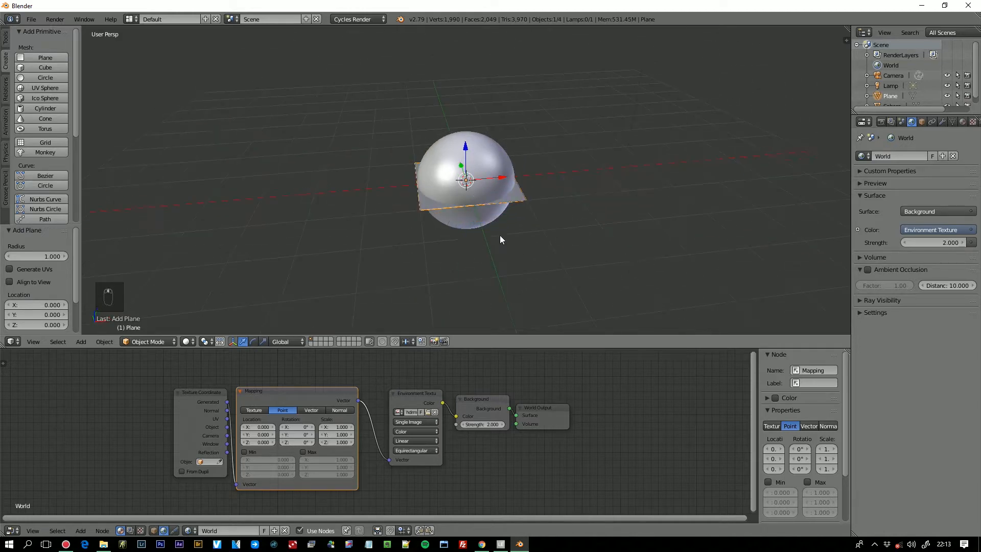
{"action": "key", "text": "s"}
{"action": "left_click", "coordinate": [632, 312]}
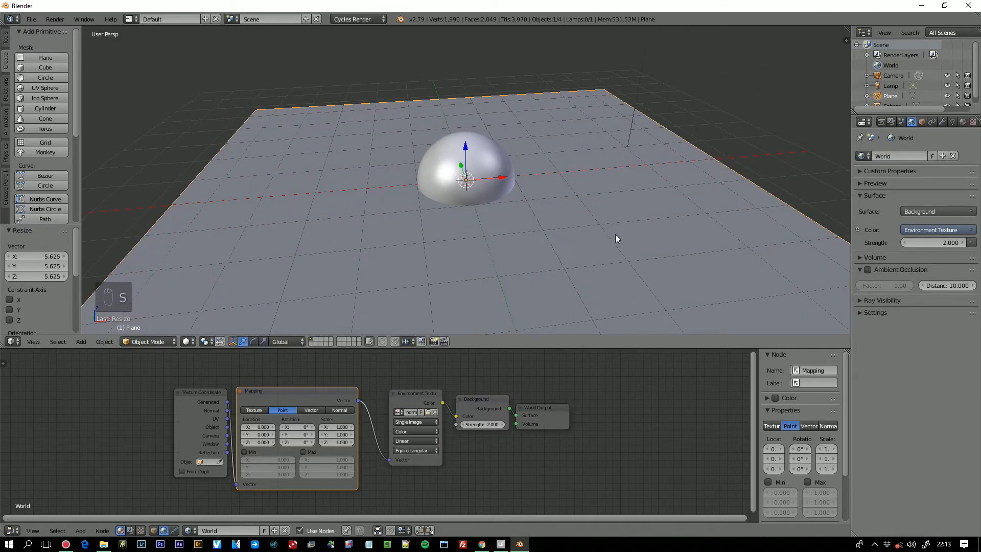
- Lower the plane by about 1 unit in front view so it sits at the underside of the sphere
{"action": "scroll", "coordinate": [615, 238], "scroll_direction": "down", "scroll_amount": 3}
{"action": "key", "text": "KP_1"}
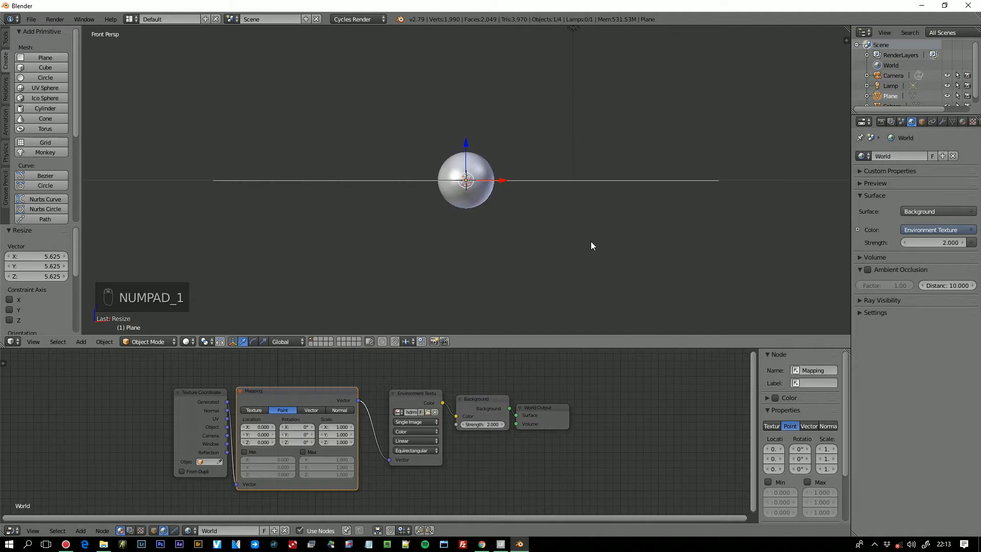
{"action": "scroll", "coordinate": [467, 217], "scroll_direction": "up", "scroll_amount": 4}
{"action": "key", "text": "g"}
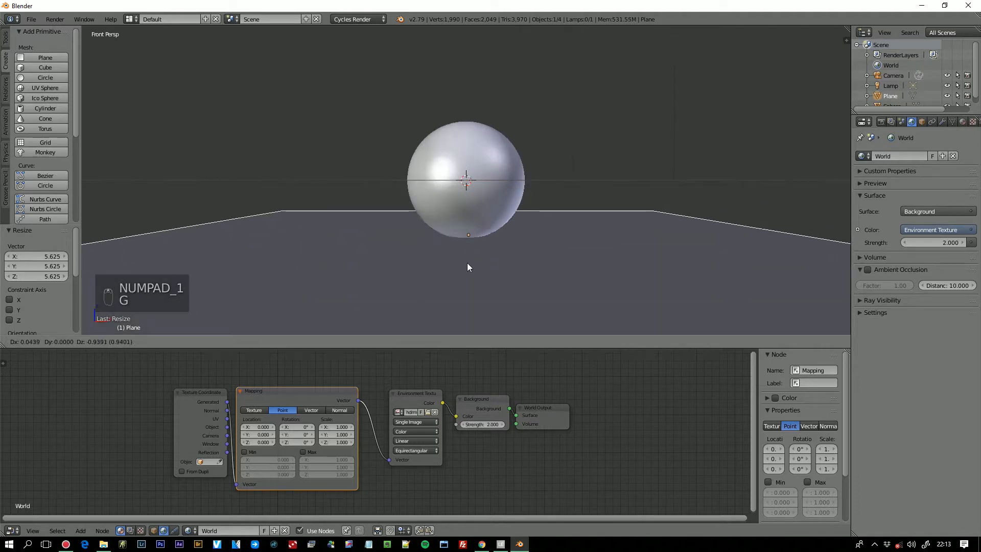
{"action": "left_click", "coordinate": [468, 265]}
{"action": "key", "text": "KP_5"}
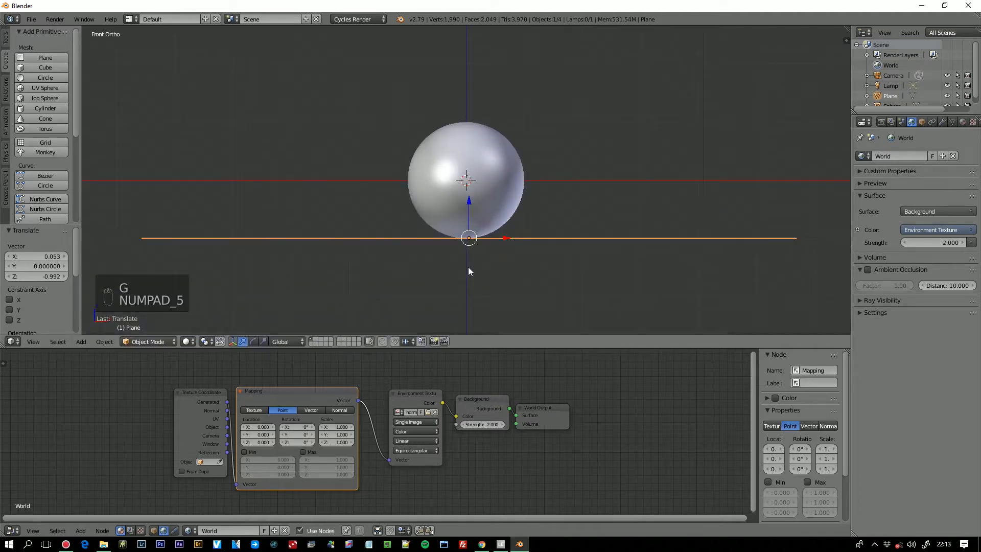
{"action": "scroll", "coordinate": [467, 266], "scroll_direction": "up", "scroll_amount": 3}
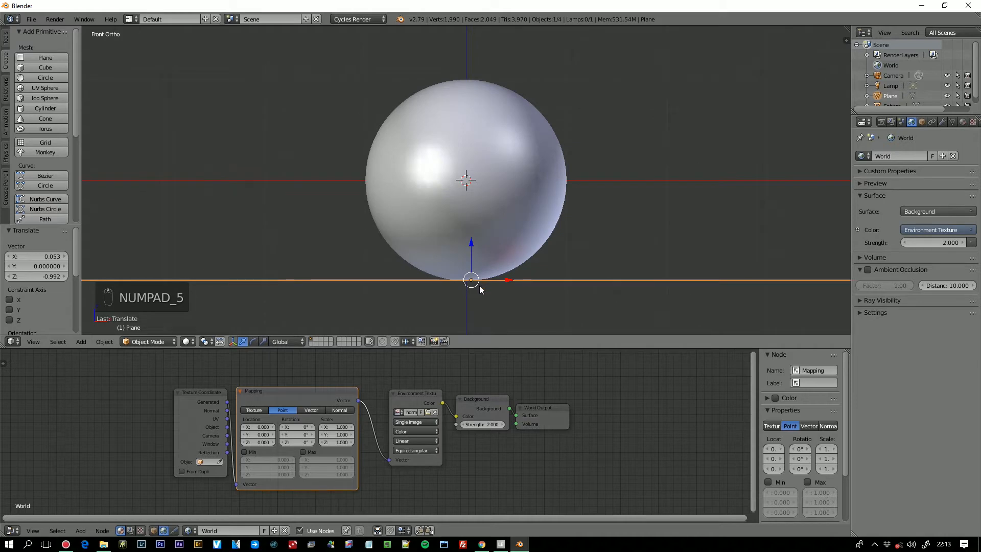
{"action": "key", "text": "g"}
{"action": "left_click", "coordinate": [473, 286]}
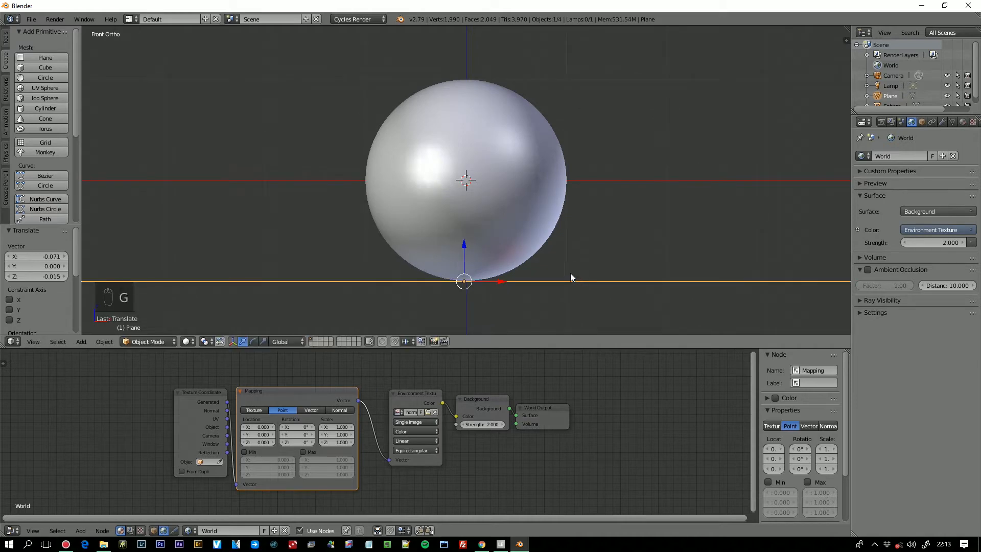
- Return to a perspective view with rendered shading and examine the plane beneath the glass sphere from several angles
{"action": "key", "text": "KP_5"}
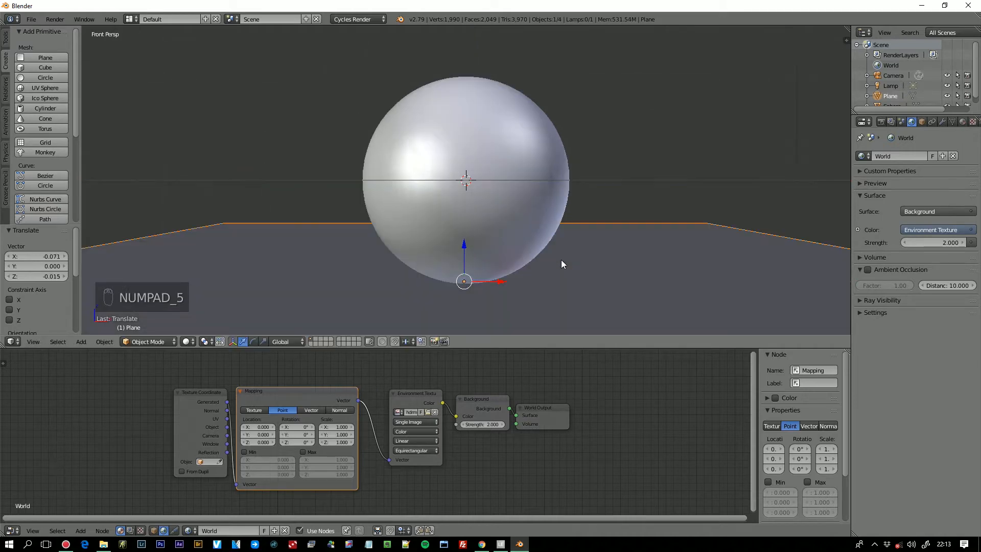
{"action": "scroll", "coordinate": [561, 259], "scroll_direction": "down", "scroll_amount": 5}
{"action": "mouse_move", "coordinate": [551, 252]}
{"action": "middle_mouse_down"}
{"action": "mouse_move", "coordinate": [534, 268]}
{"action": "mouse_move", "coordinate": [508, 264]}
{"action": "middle_mouse_up"}
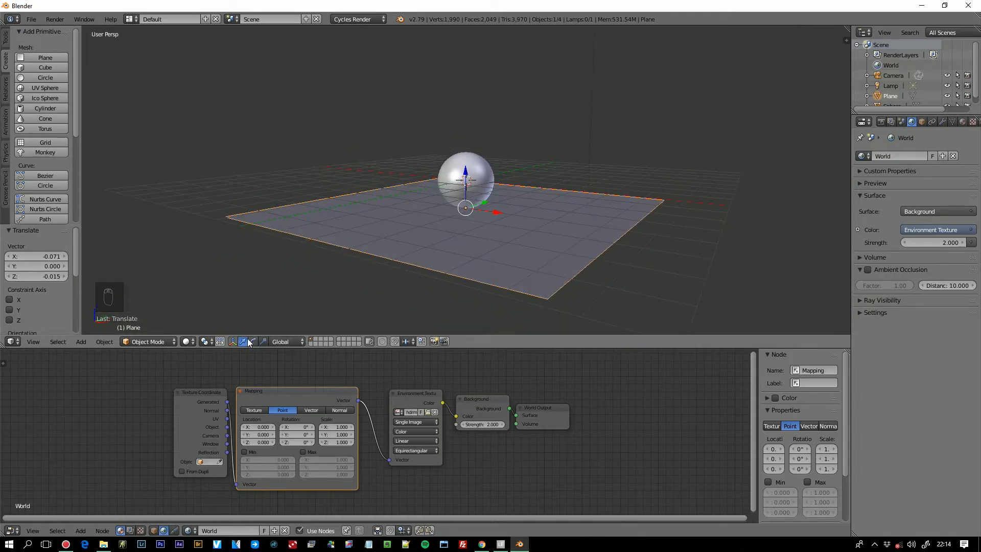
{"action": "left_click", "coordinate": [187, 341]}
{"action": "left_click", "coordinate": [217, 273]}
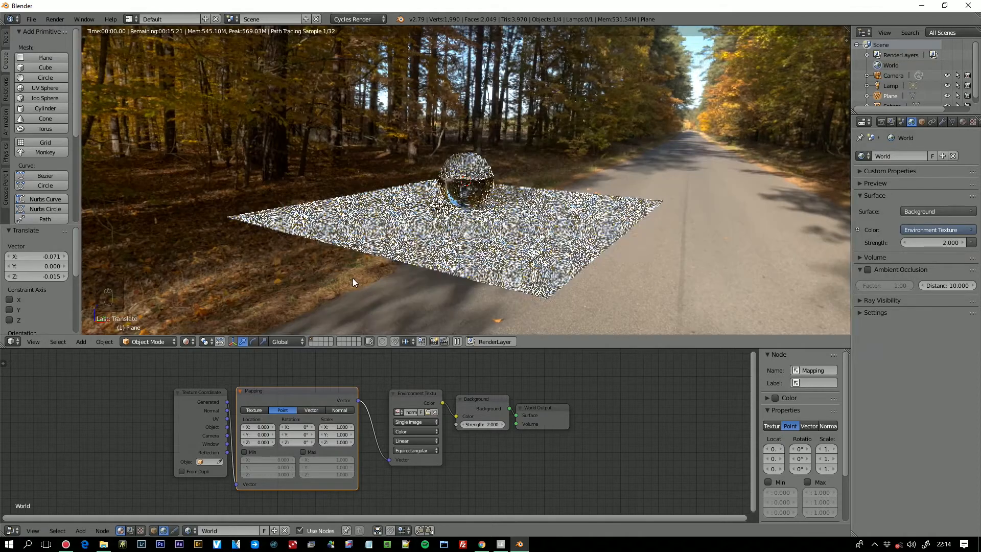
{"action": "middle_click_drag", "start_coordinate": [458, 256], "coordinate": [561, 239]}
{"action": "scroll", "coordinate": [561, 236], "scroll_direction": "up", "scroll_amount": 2}
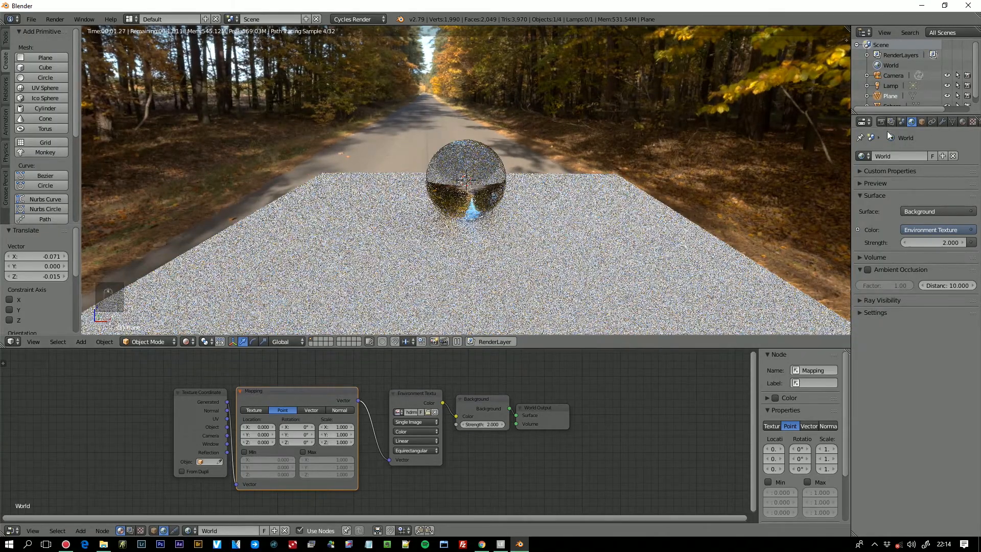
{"action": "middle_click_drag", "start_coordinate": [650, 239], "coordinate": [642, 243]}
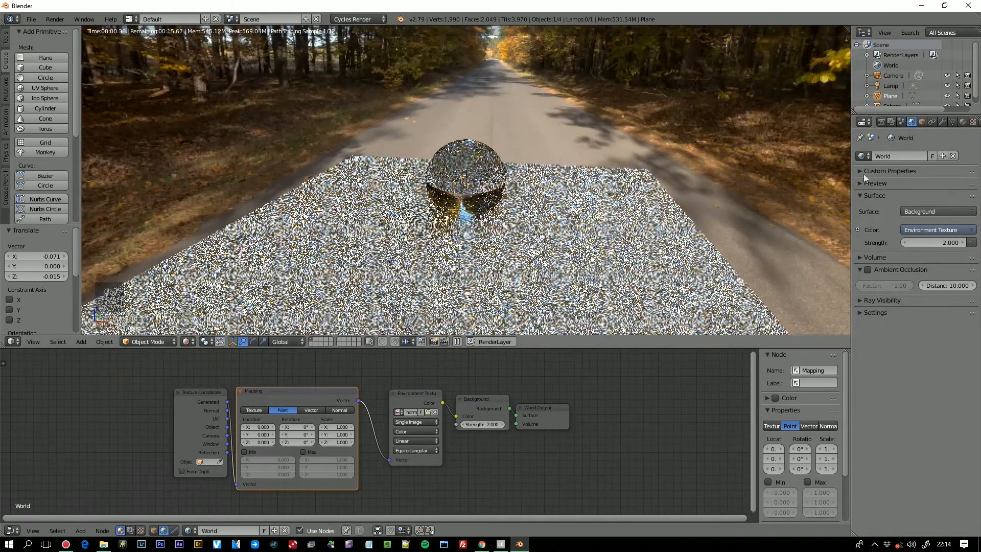
- Show the plane's object properties and enlarge the outliner to fit all scene objects
{"action": "left_click", "coordinate": [921, 123]}
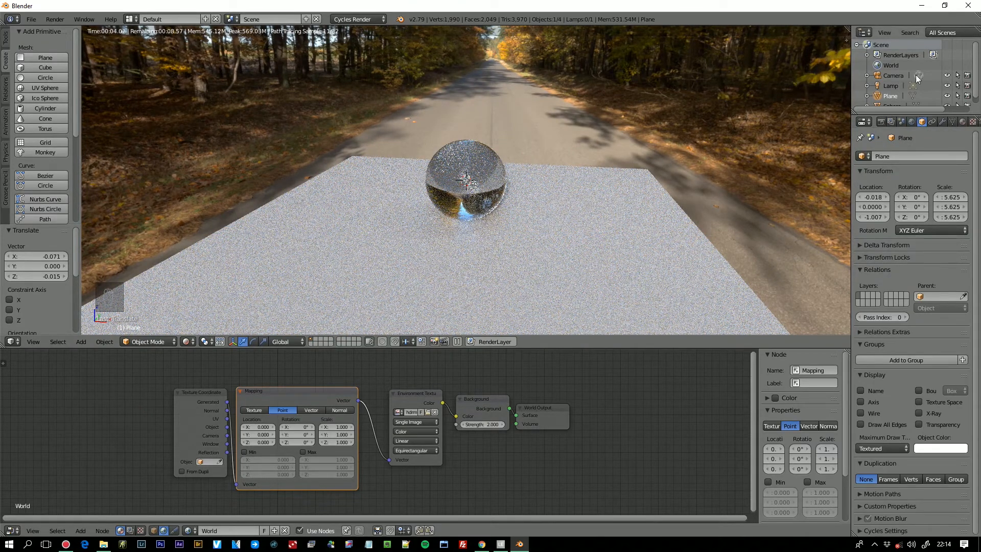
{"action": "left_click_drag", "start_coordinate": [975, 73], "coordinate": [977, 86]}
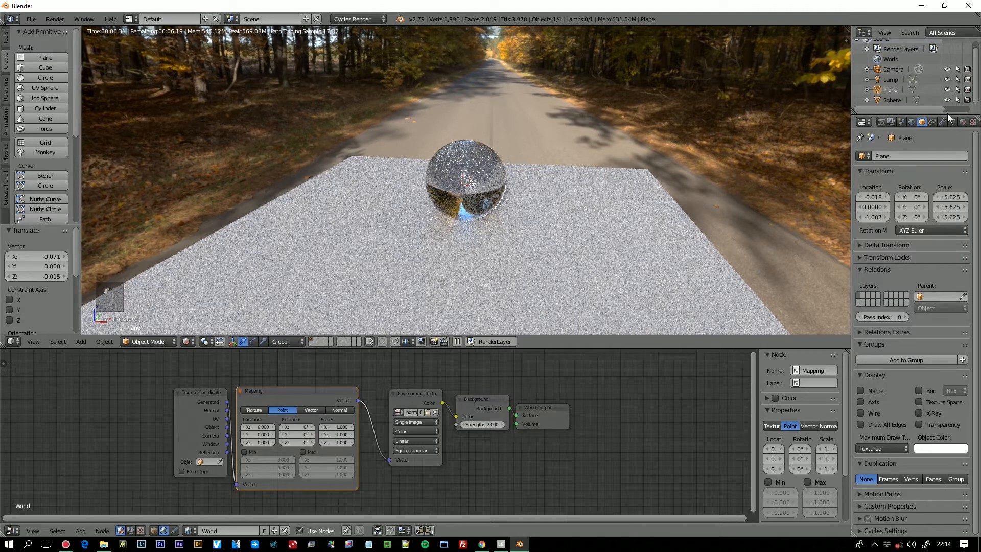
{"action": "left_click_drag", "start_coordinate": [951, 116], "coordinate": [950, 155]}
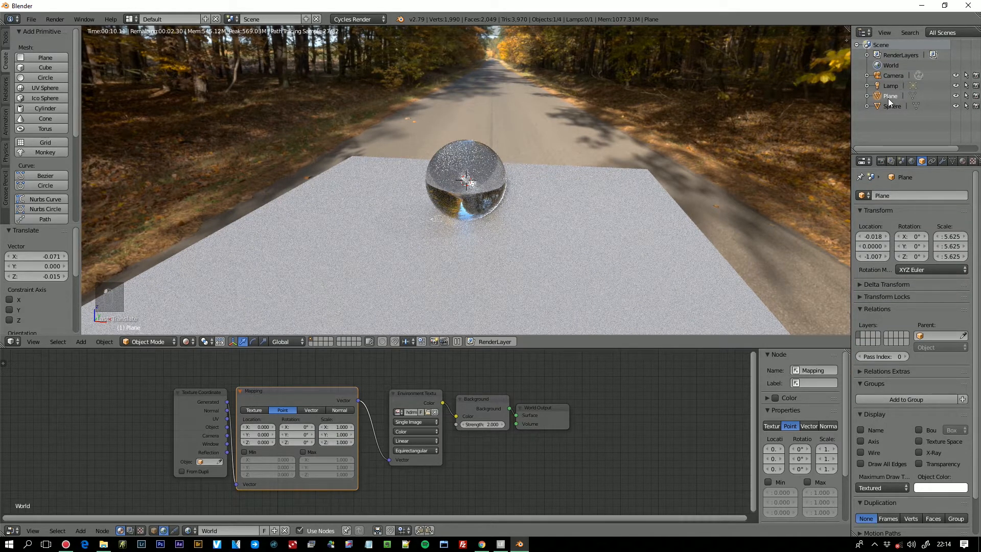
- Collapse the plane's Relations and Groups settings and enable Shadow Catcher in its Cycles settings
{"action": "scroll", "coordinate": [979, 281], "scroll_direction": "down", "scroll_amount": 2}
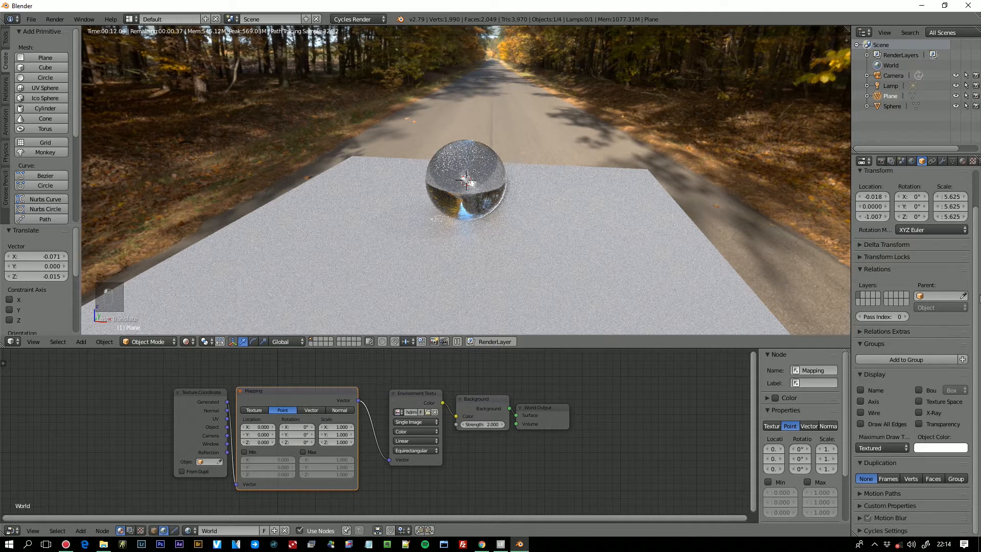
{"action": "left_click", "coordinate": [863, 270]}
{"action": "left_click", "coordinate": [861, 292]}
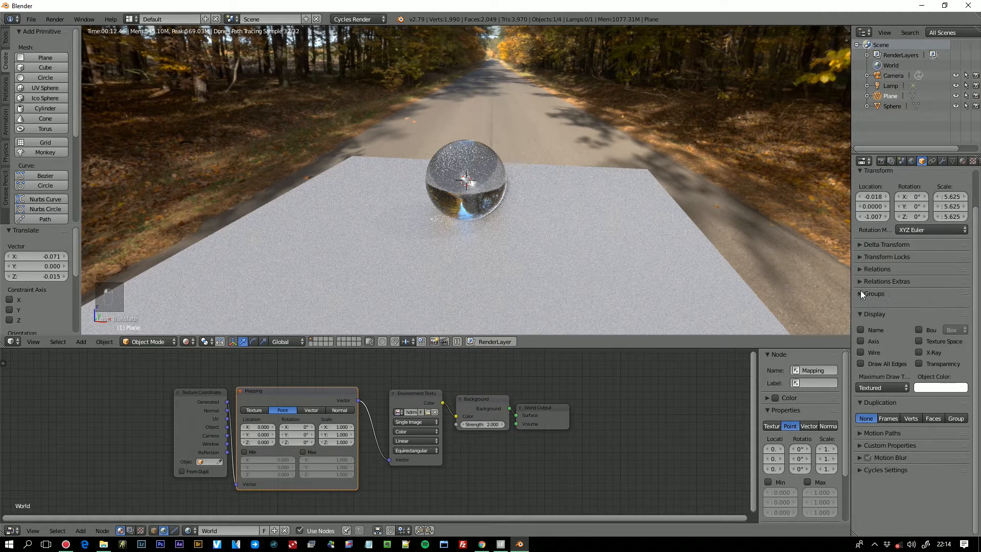
{"action": "left_click", "coordinate": [862, 461]}
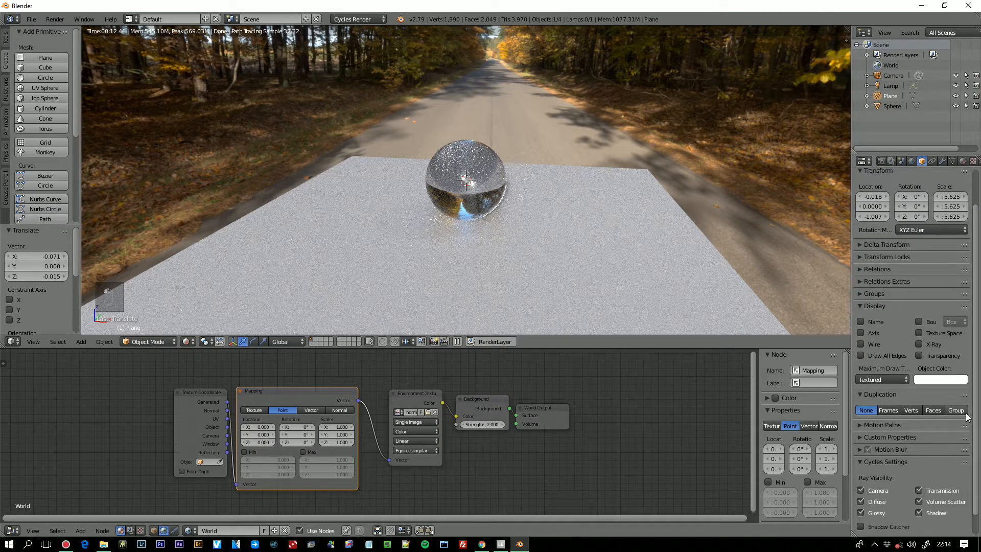
{"action": "scroll", "coordinate": [973, 471], "scroll_direction": "down", "scroll_amount": 1}
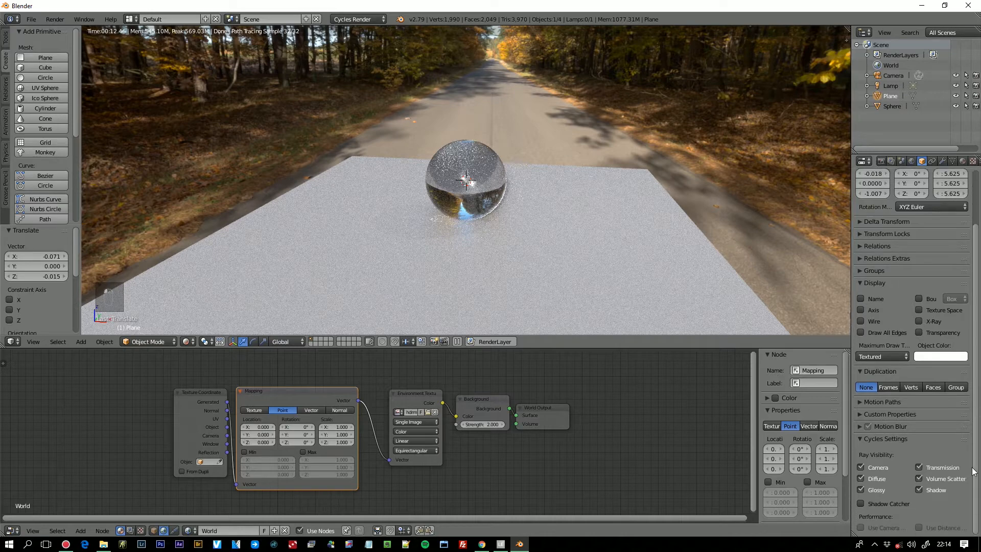
{"action": "left_click", "coordinate": [861, 503]}
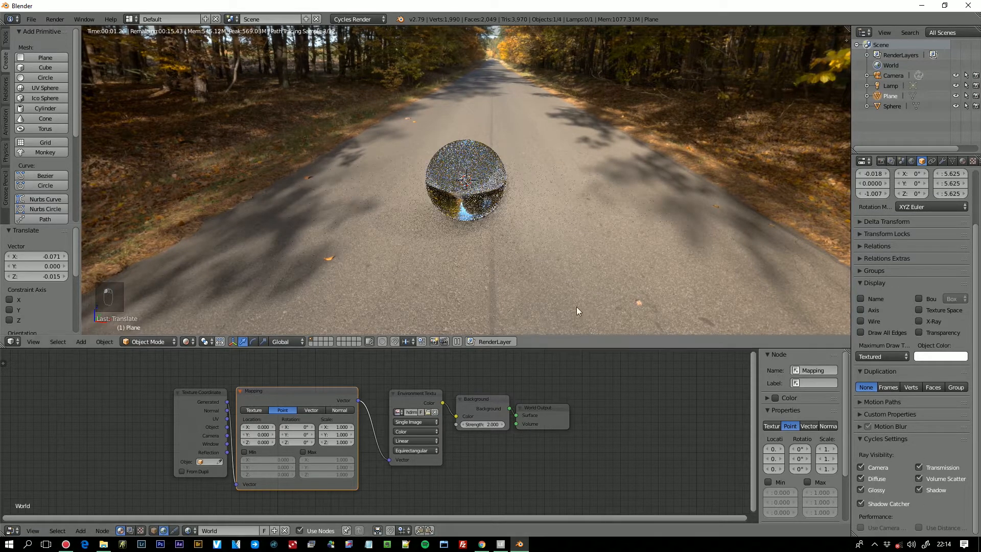
- Disable the plane's Transmission ray visibility and inspect the refraction in the glass sphere
{"action": "middle_click_drag", "start_coordinate": [453, 243], "coordinate": [484, 237]}
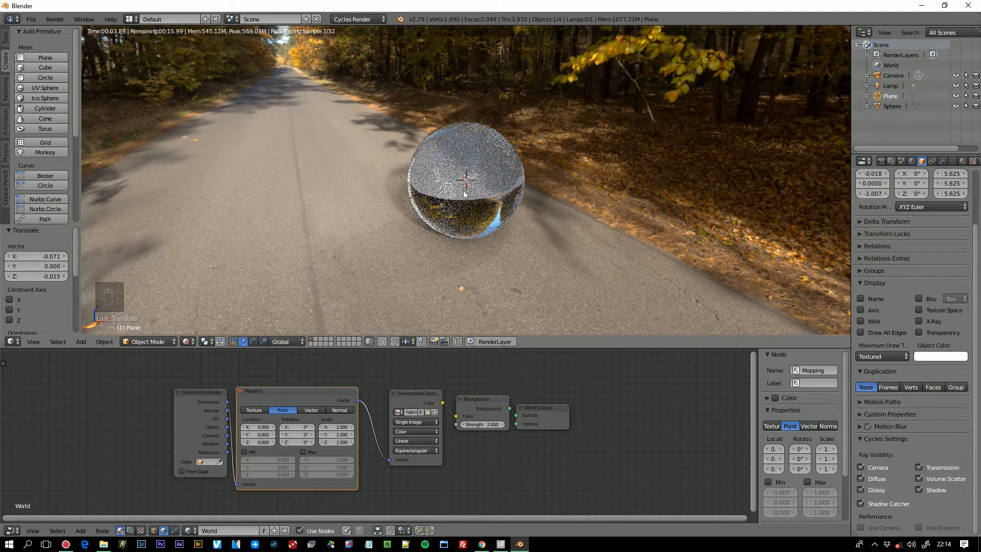
{"action": "left_click", "coordinate": [919, 468]}
{"action": "mouse_move", "coordinate": [715, 270]}
{"action": "middle_mouse_down"}
{"action": "mouse_move", "coordinate": [692, 269]}
{"action": "mouse_move", "coordinate": [713, 269]}
{"action": "middle_mouse_up"}
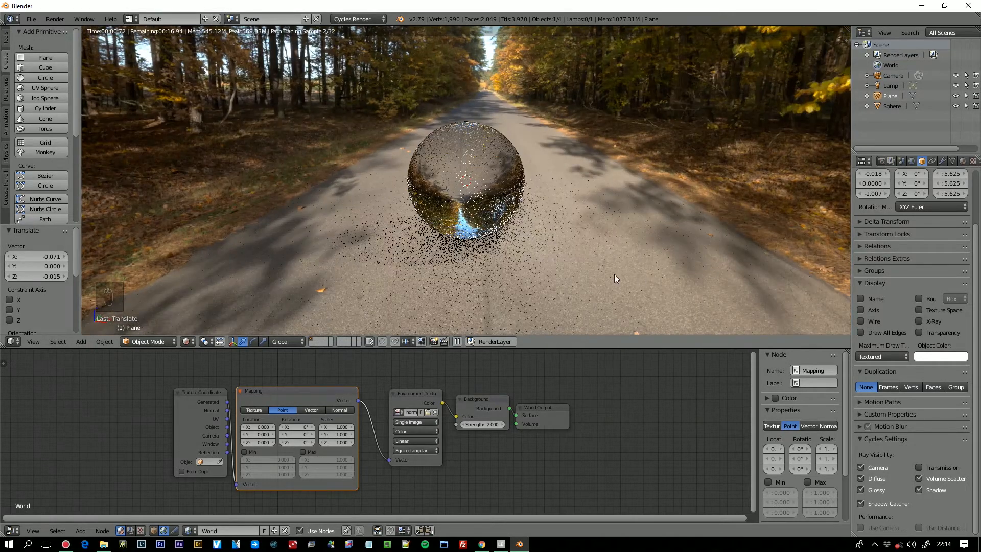
{"action": "scroll", "coordinate": [607, 273], "scroll_direction": "up", "scroll_amount": 2}
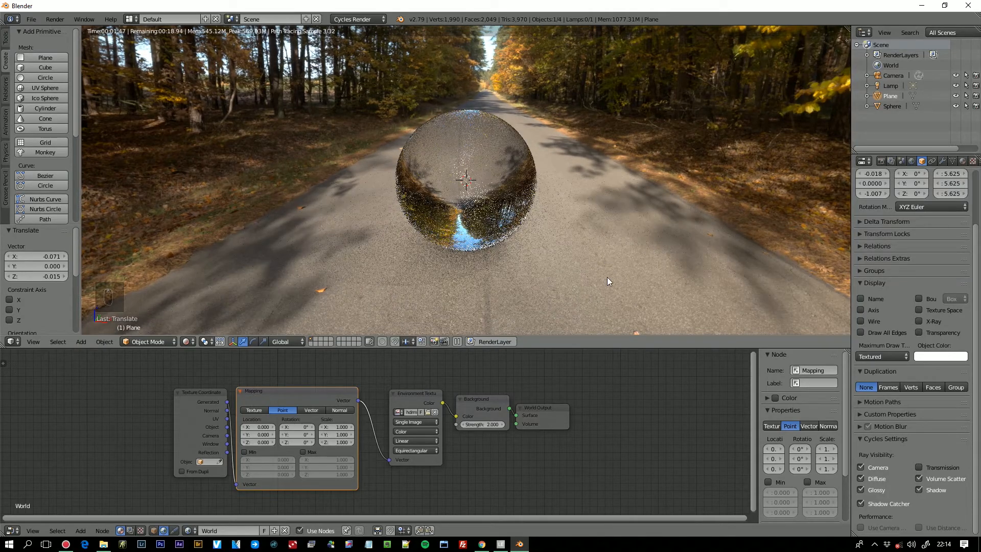
{"action": "scroll", "coordinate": [607, 277], "scroll_direction": "down", "scroll_amount": 1}
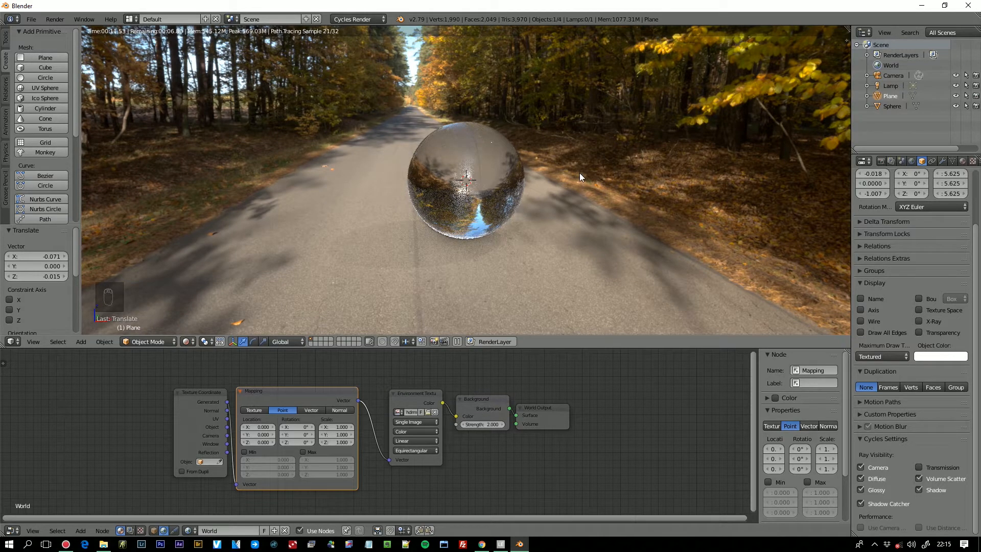
- Return the viewport to solid shading, enable Background Images and add an empty image slot
{"action": "left_click", "coordinate": [191, 342]}
{"action": "left_click", "coordinate": [201, 307]}
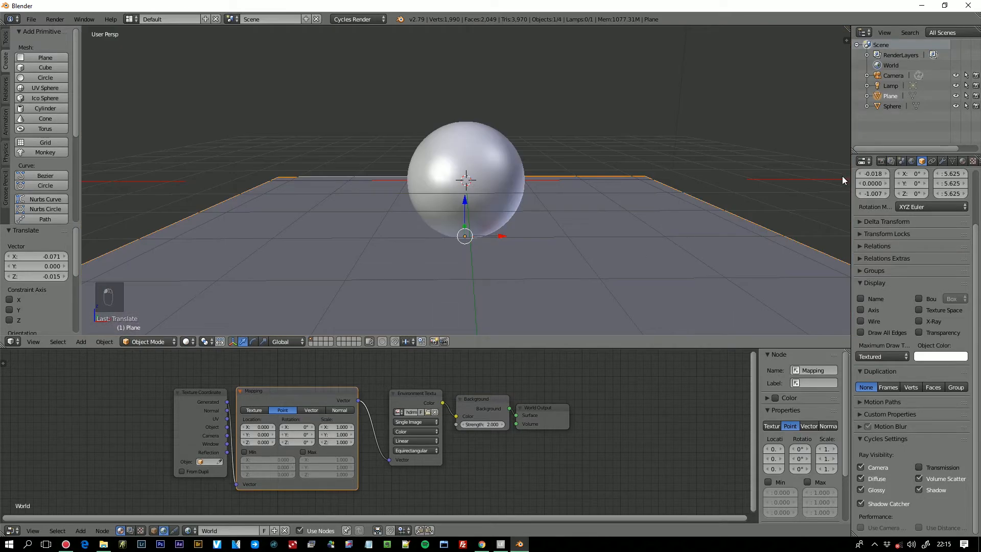
{"action": "key", "text": "n"}
{"action": "left_click_drag", "start_coordinate": [843, 133], "coordinate": [849, 282]}
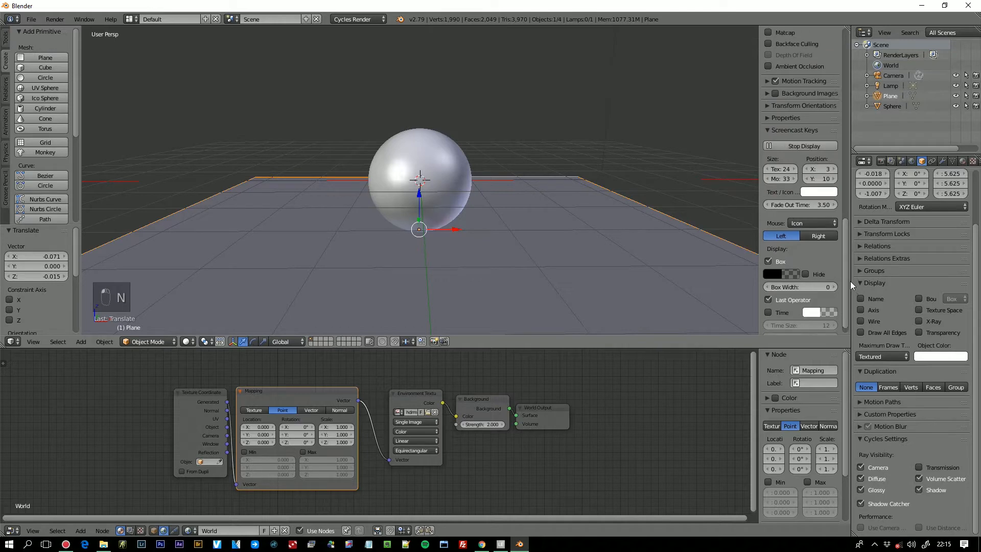
{"action": "left_click", "coordinate": [771, 94]}
{"action": "left_click", "coordinate": [792, 109]}
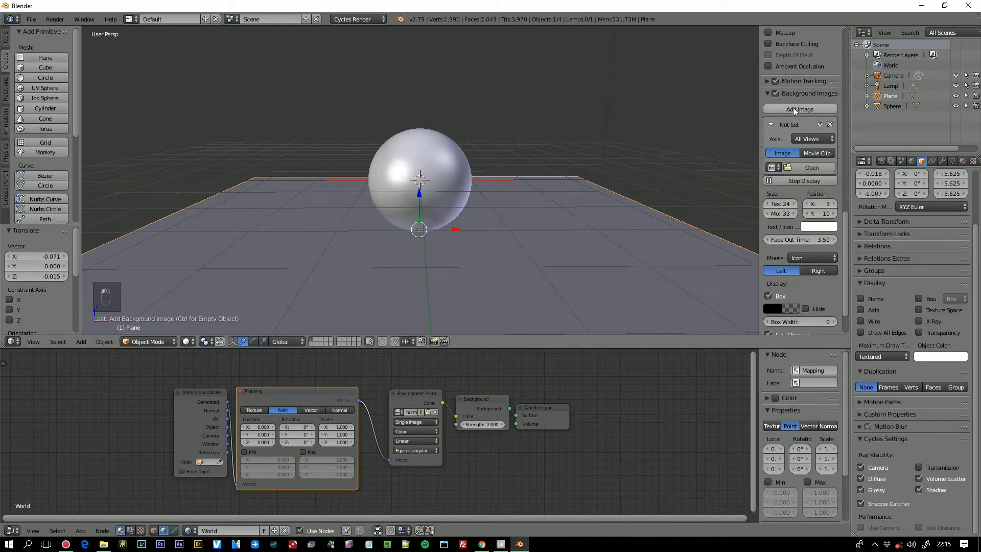
- Load "10-35 mm-1-250 sec at f - 9,0.jpg" from the Backplates folder as the viewport background image, browsing the files as thumbnails
{"action": "left_click", "coordinate": [806, 167]}
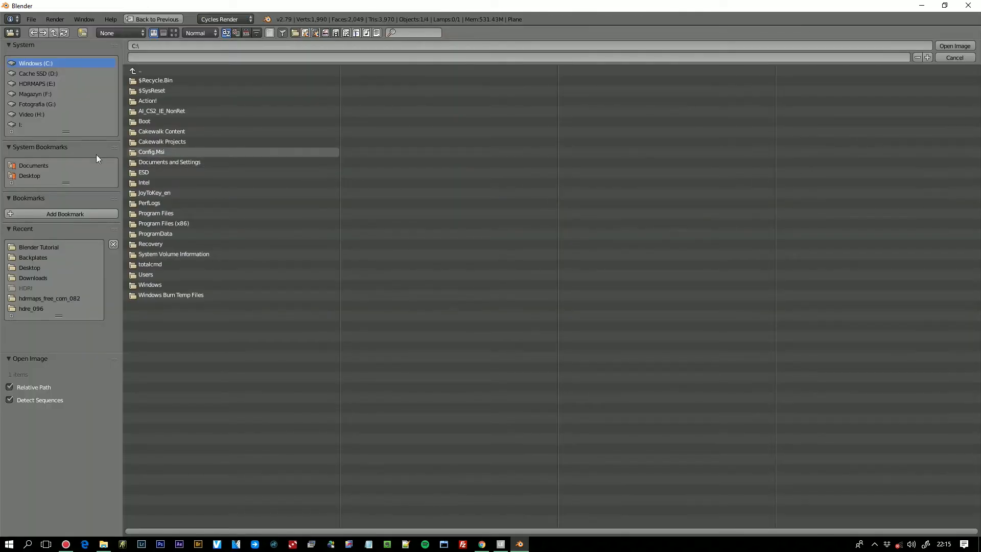
{"action": "left_click", "coordinate": [35, 174]}
{"action": "left_click", "coordinate": [170, 80]}
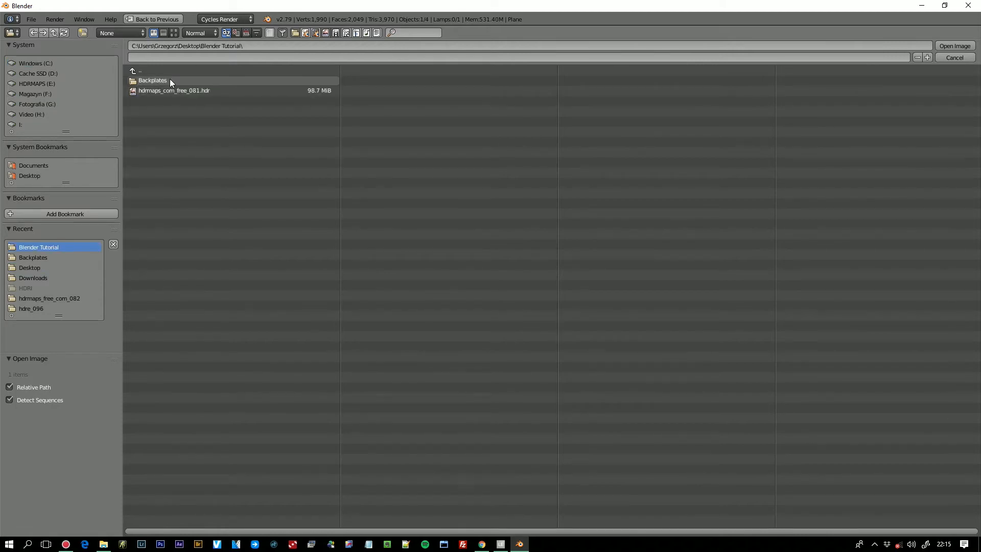
{"action": "left_click", "coordinate": [168, 80]}
{"action": "left_click", "coordinate": [174, 32]}
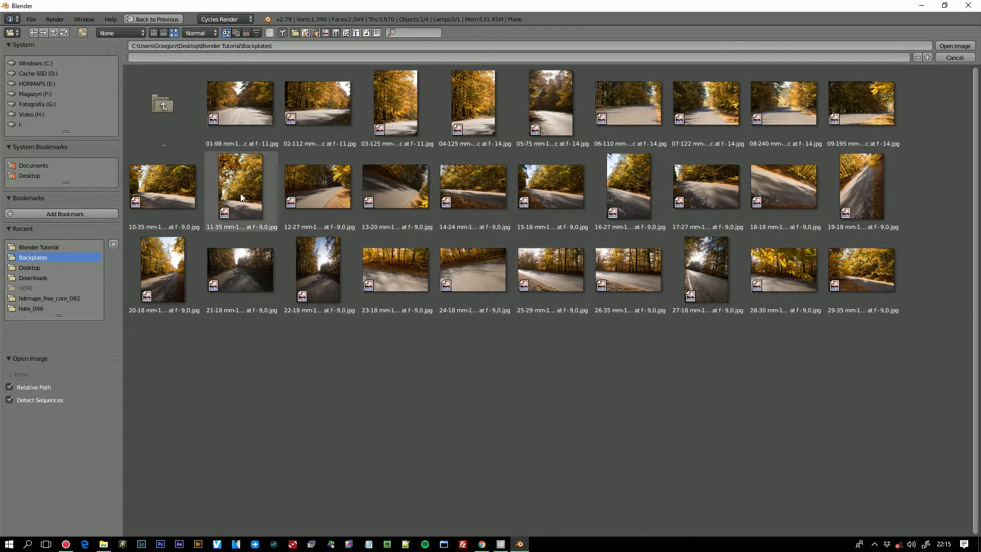
{"action": "left_click", "coordinate": [160, 191]}
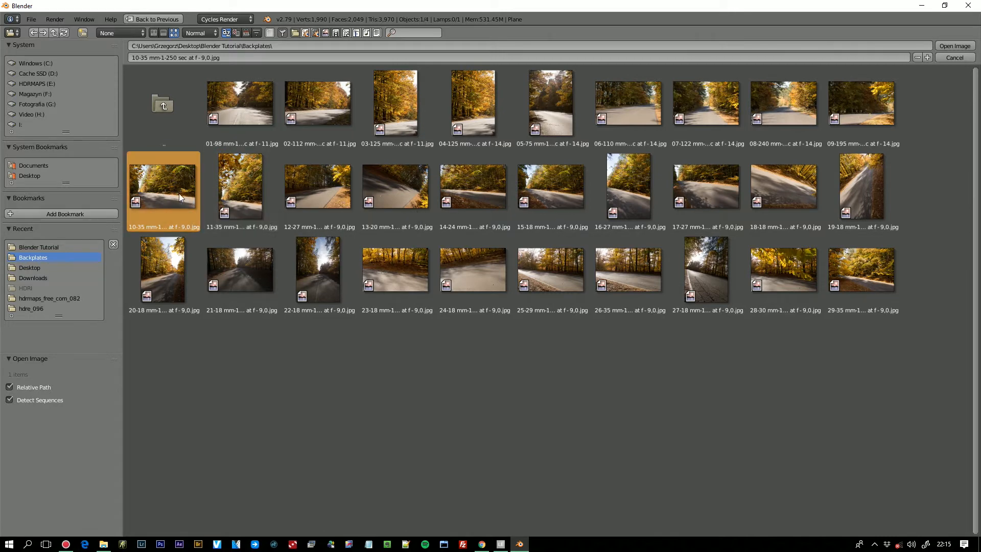
{"action": "left_click", "coordinate": [951, 46]}
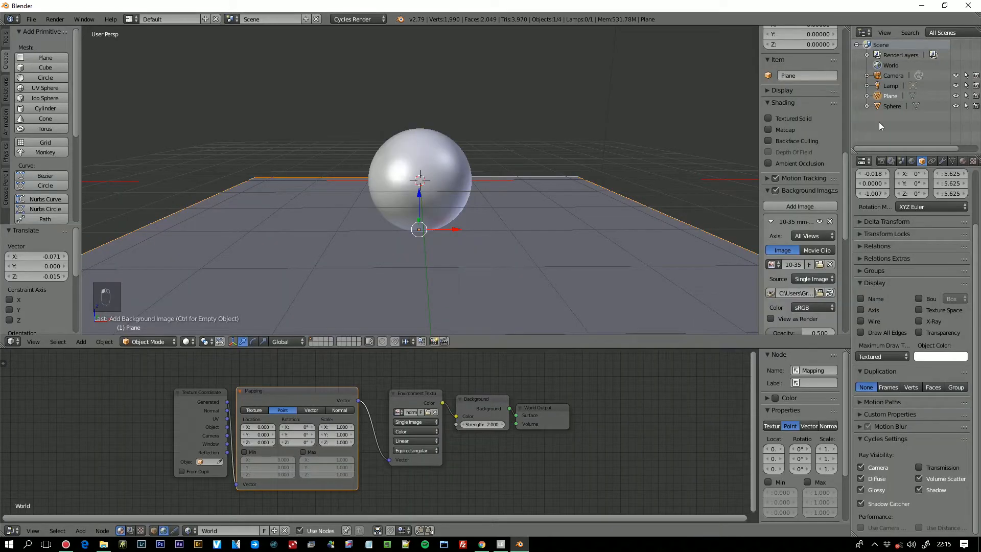
- View the scene through the camera, enable Lock Camera to View, and orbit the camera to align the plane with the backplate's road
{"action": "middle_click_drag", "start_coordinate": [595, 262], "coordinate": [577, 261]}
{"action": "key", "text": "KP_0"}
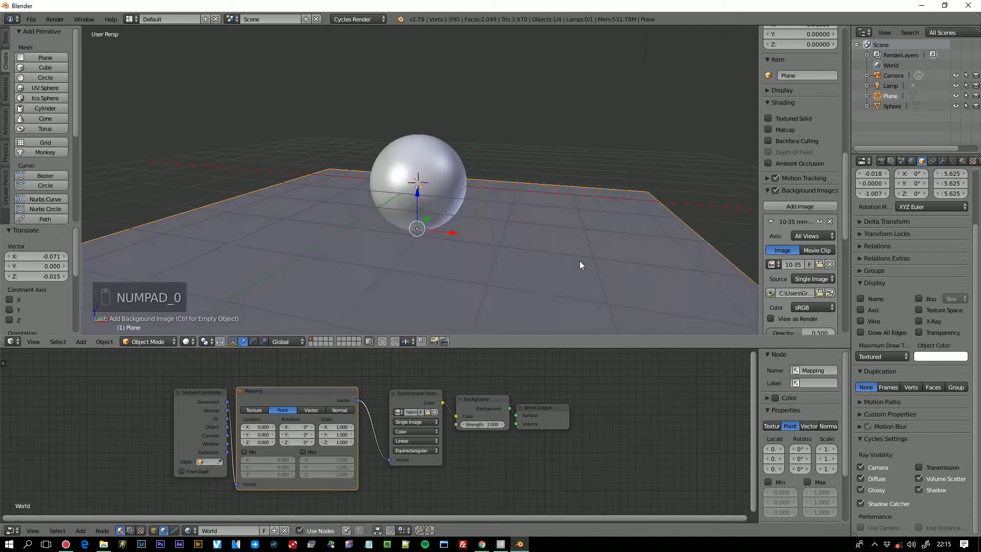
{"action": "key", "text": "KP_0"}
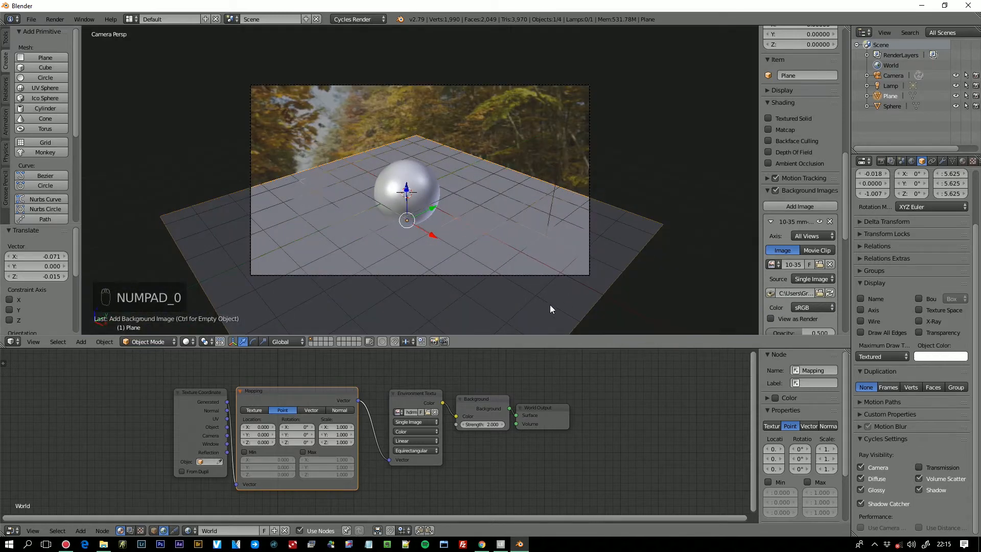
{"action": "key", "text": "KP_0"}
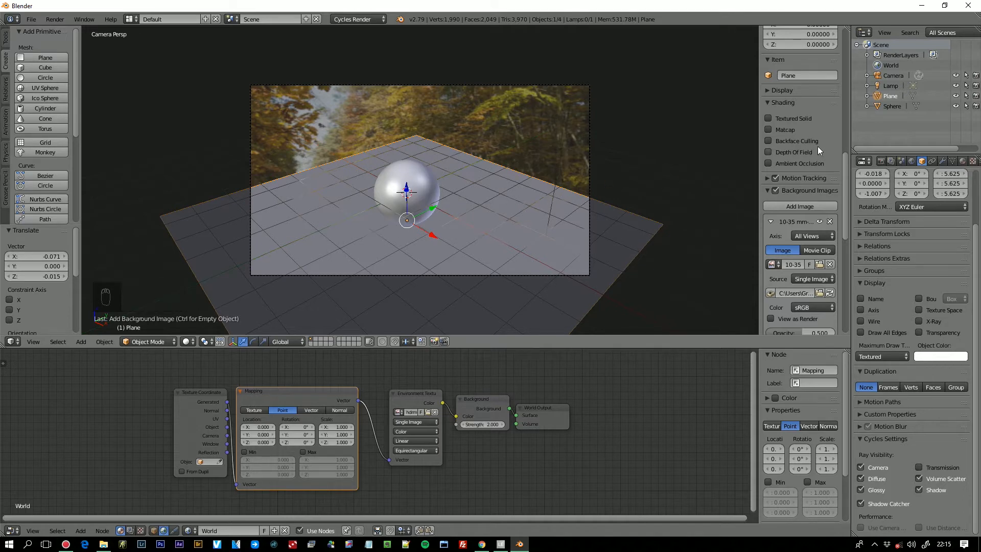
{"action": "left_click_drag", "start_coordinate": [845, 163], "coordinate": [846, 95]}
{"action": "left_click", "coordinate": [768, 144]}
{"action": "middle_click_drag", "start_coordinate": [555, 293], "coordinate": [498, 251]}
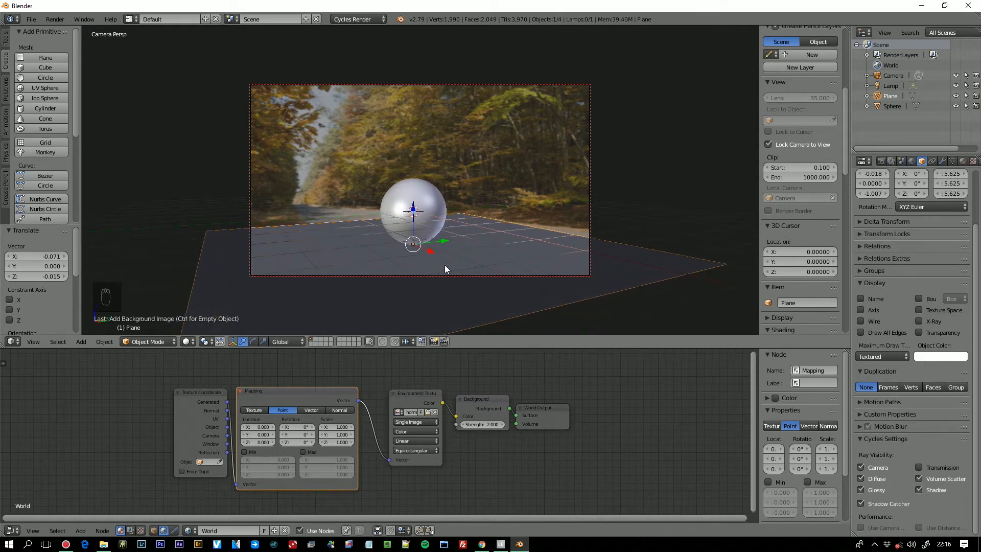
{"action": "scroll", "coordinate": [529, 263], "scroll_direction": "down", "scroll_amount": 2}
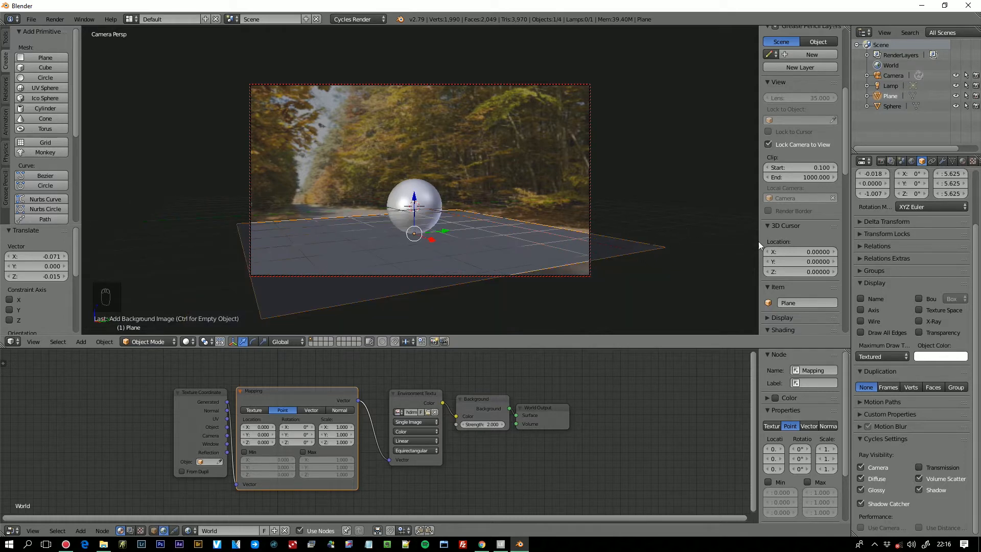
- Preview the scene in rendered shading and set the environment Mapping node's Z rotation to -62.9°
{"action": "left_click", "coordinate": [185, 342]}
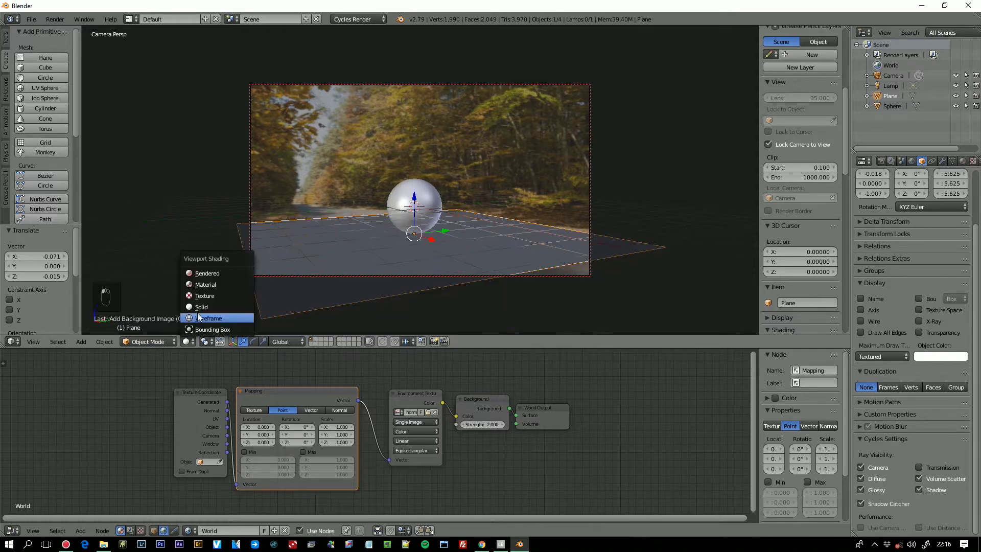
{"action": "left_click", "coordinate": [212, 271]}
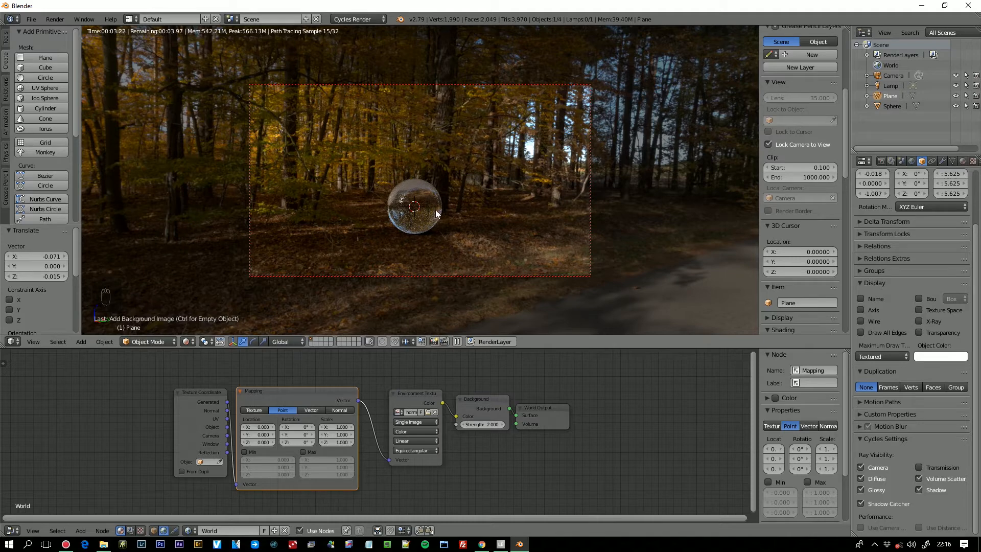
{"action": "left_click_drag", "start_coordinate": [300, 442], "coordinate": [211, 442]}
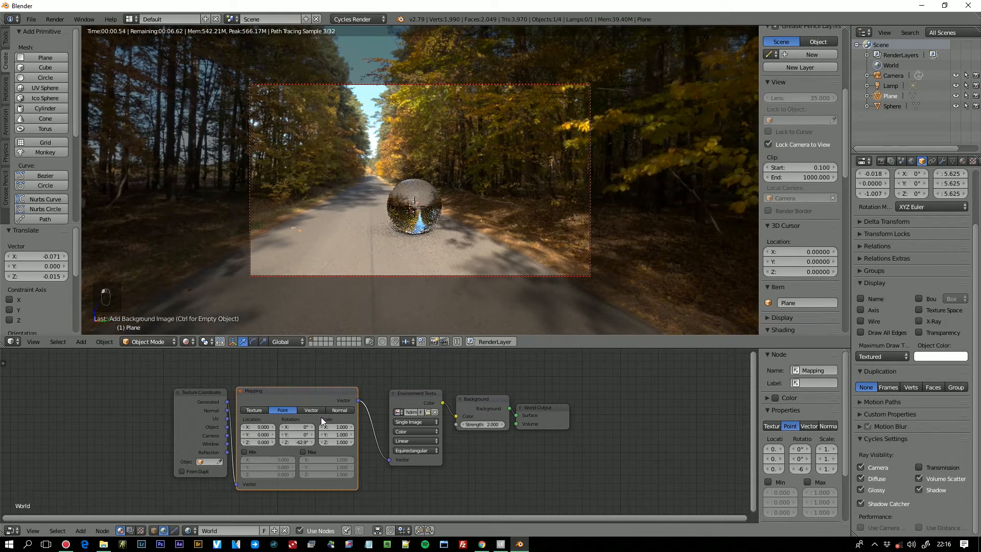
- Compare the render with the backplate in solid shading, and adjust the environment's Z rotation to -58.9° in rendered shading
{"action": "left_click", "coordinate": [190, 342]}
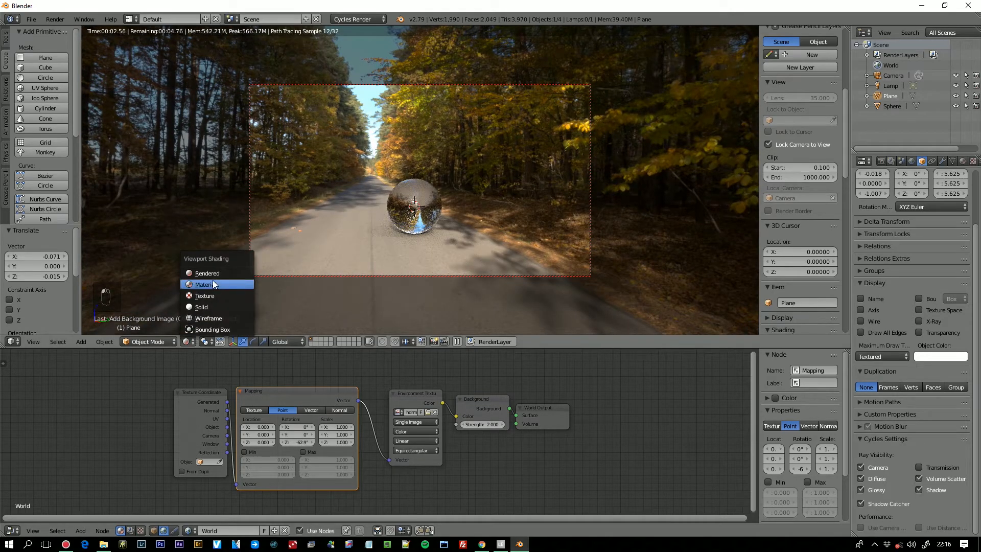
{"action": "left_click", "coordinate": [209, 306]}
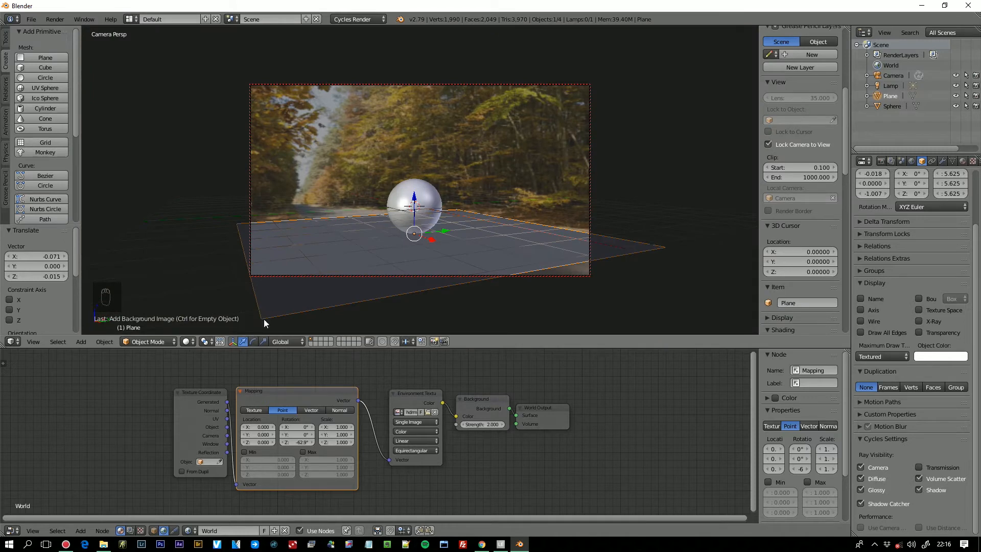
{"action": "left_click", "coordinate": [187, 342]}
{"action": "left_click", "coordinate": [201, 269]}
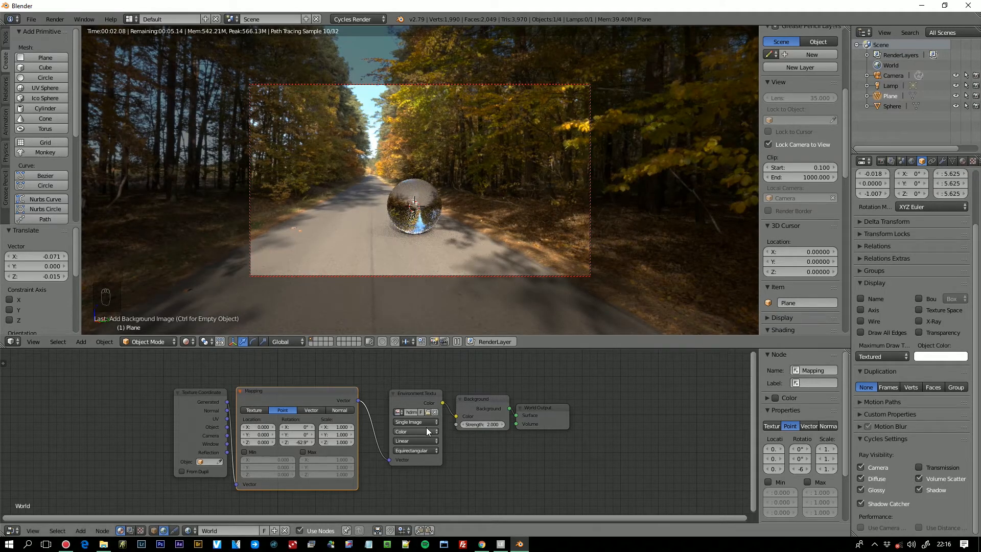
{"action": "left_click_drag", "start_coordinate": [300, 442], "coordinate": [311, 443]}
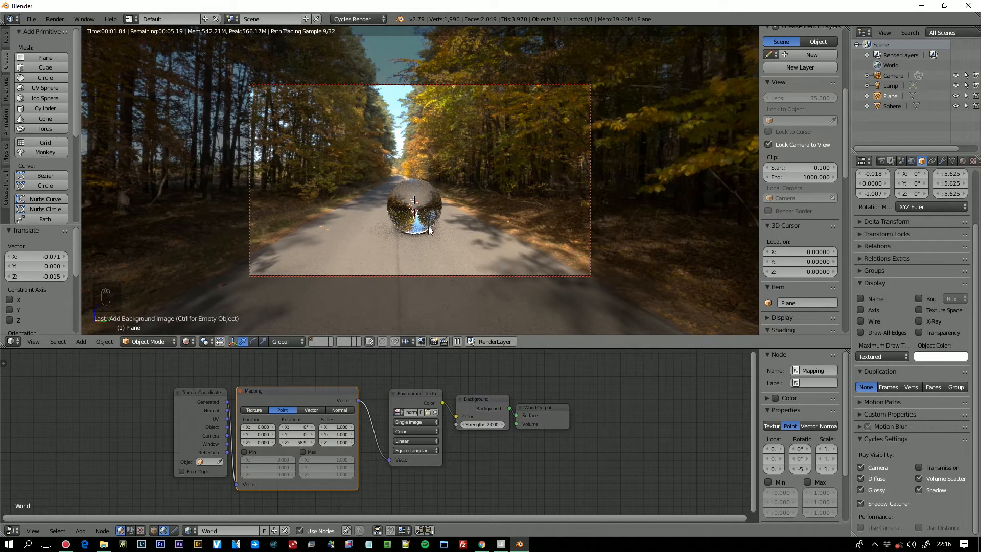
- Delete the Lamp object from the scene
{"action": "left_click", "coordinate": [894, 87]}
{"action": "right_click", "coordinate": [894, 85]}
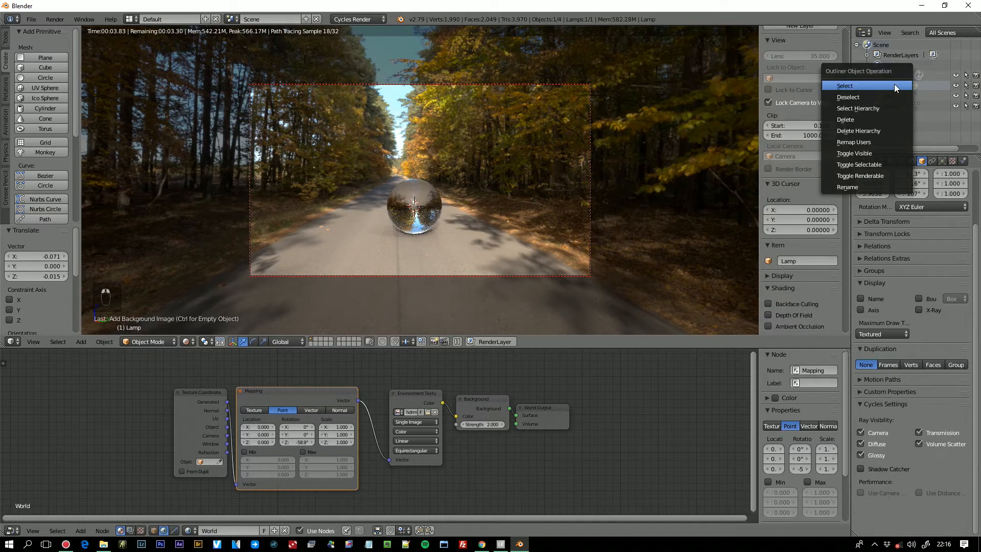
{"action": "left_click", "coordinate": [875, 119]}
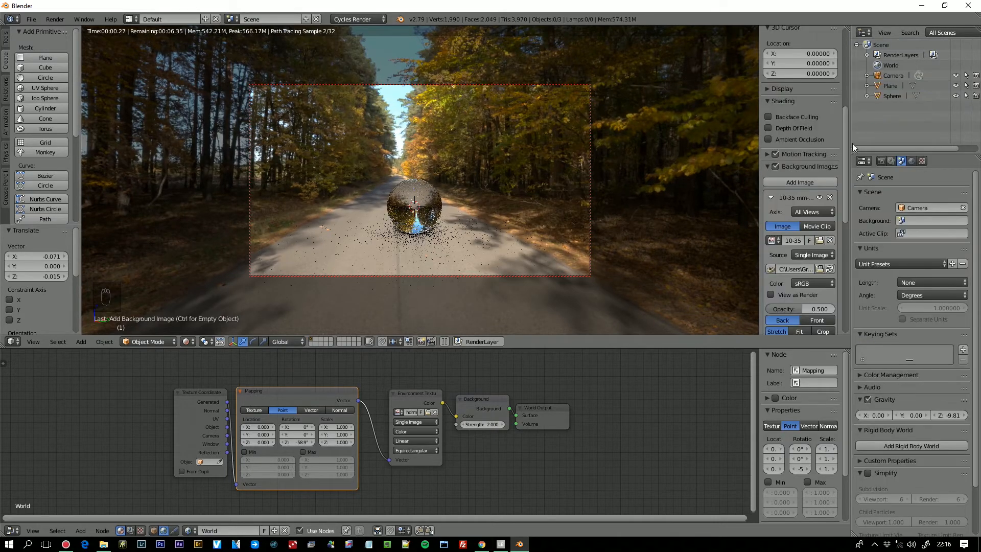
- Set the environment's Z rotation to -65° and compare the rendered view with the backplate in solid shading
{"action": "mouse_move", "coordinate": [301, 442]}
{"action": "left_mouse_down"}
{"action": "mouse_move", "coordinate": [311, 442]}
{"action": "mouse_move", "coordinate": [293, 443]}
{"action": "left_mouse_up"}
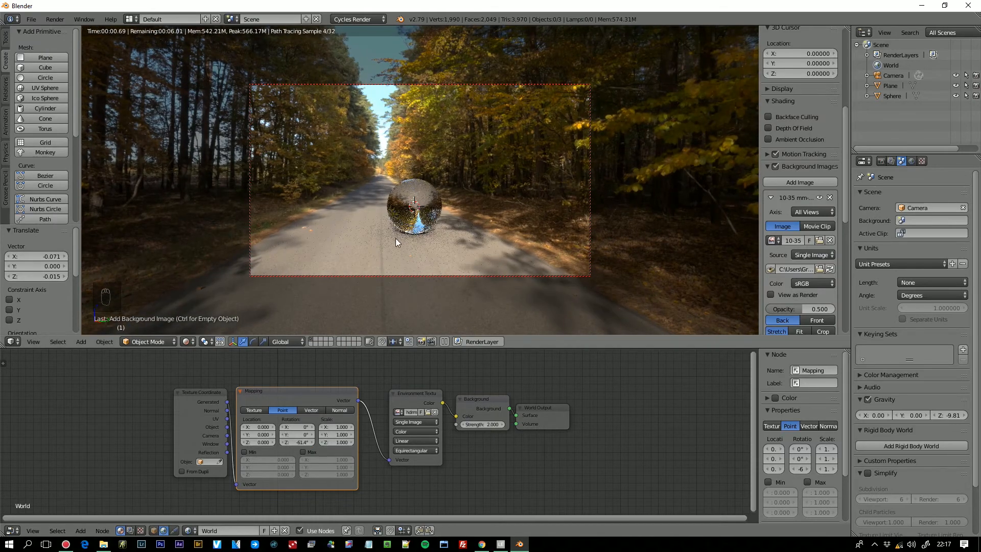
{"action": "left_click_drag", "start_coordinate": [305, 443], "coordinate": [296, 442]}
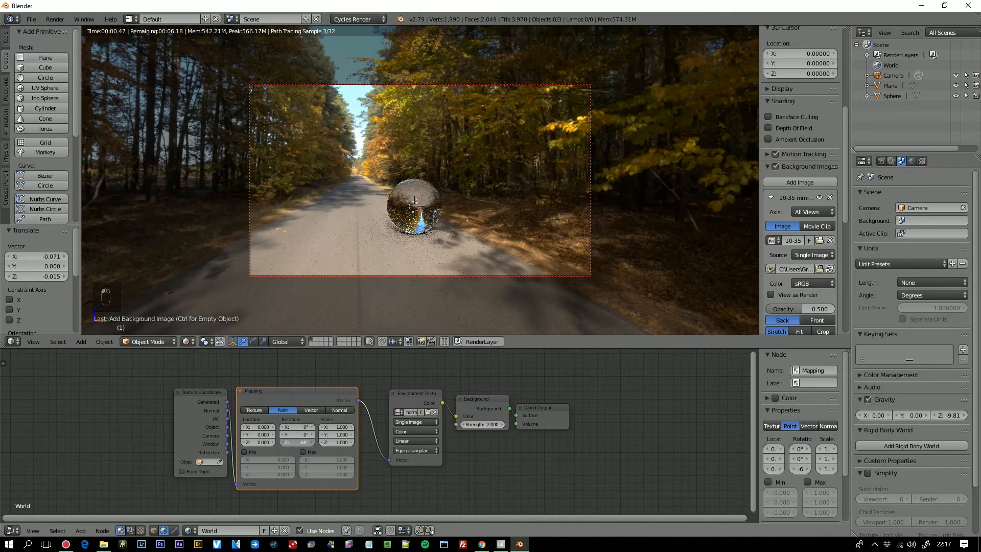
{"action": "left_click", "coordinate": [187, 341]}
{"action": "left_click", "coordinate": [210, 305]}
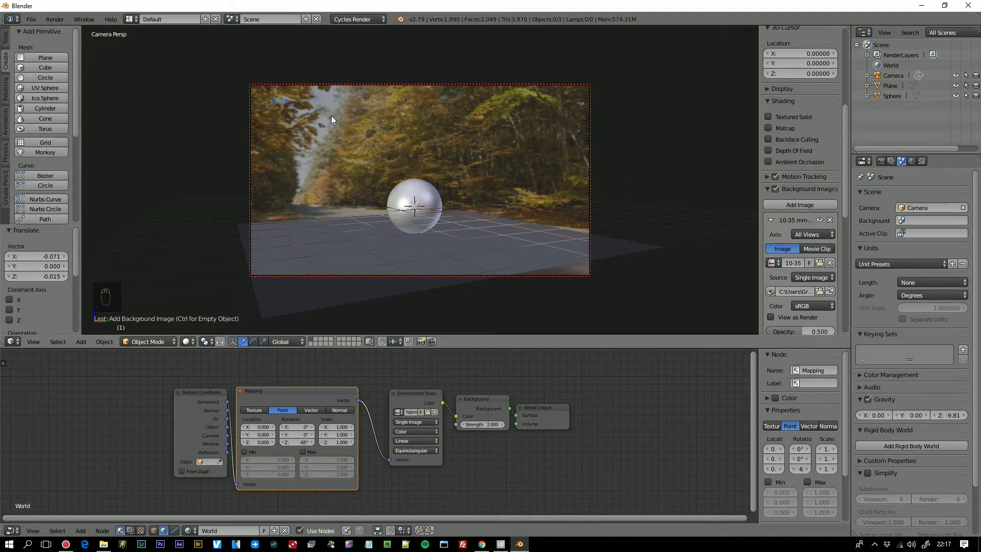
{"action": "left_click", "coordinate": [192, 341]}
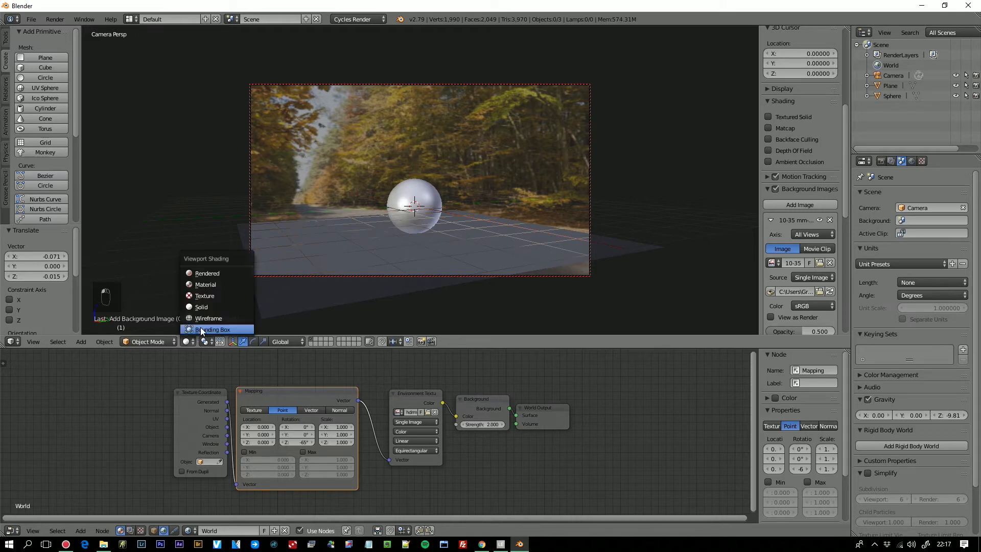
{"action": "left_click", "coordinate": [216, 271]}
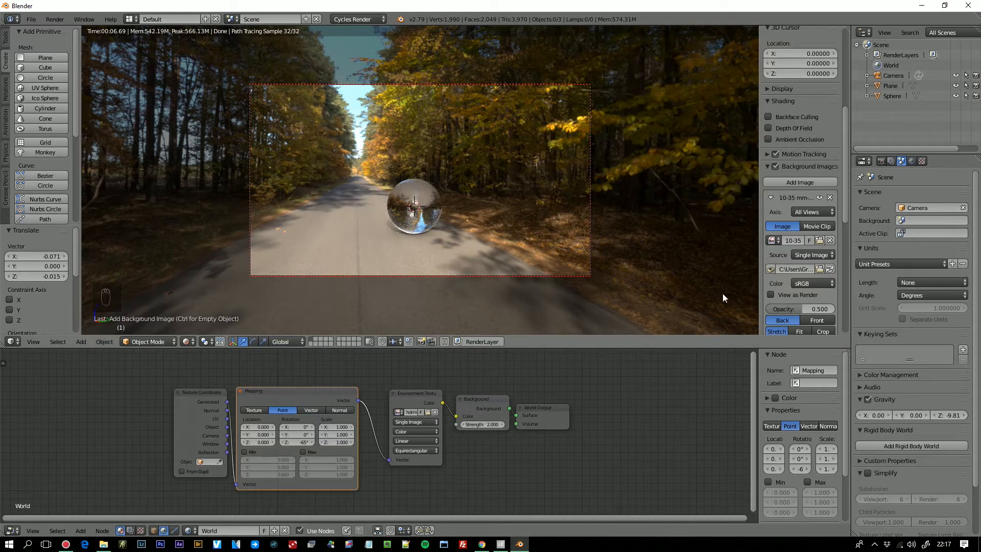
- Enlarge the node editor and move the world's Mapping and Texture Coordinate nodes to new positions
{"action": "scroll", "coordinate": [843, 194], "scroll_direction": "down", "scroll_amount": 1}
{"action": "left_click_drag", "start_coordinate": [848, 202], "coordinate": [844, 141]}
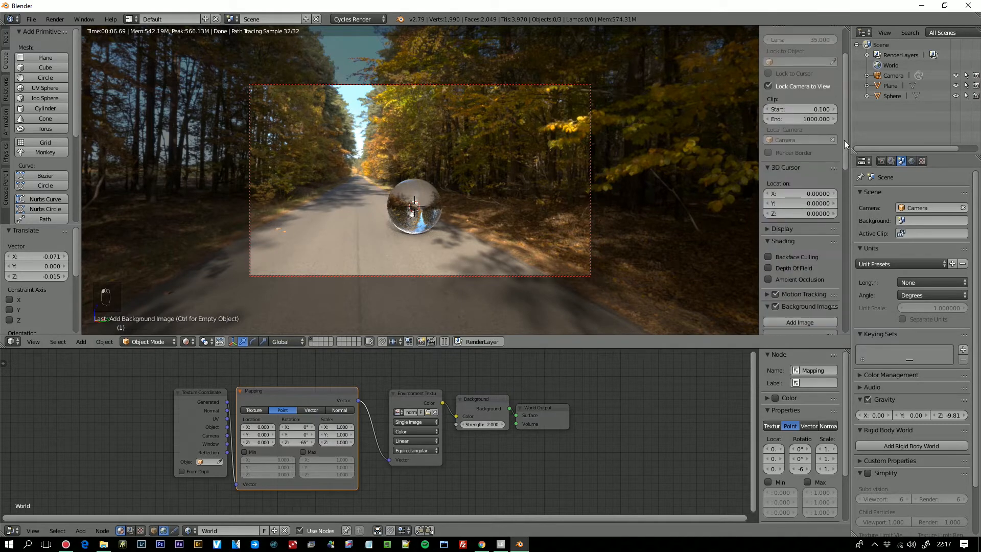
{"action": "left_click_drag", "start_coordinate": [640, 348], "coordinate": [638, 312]}
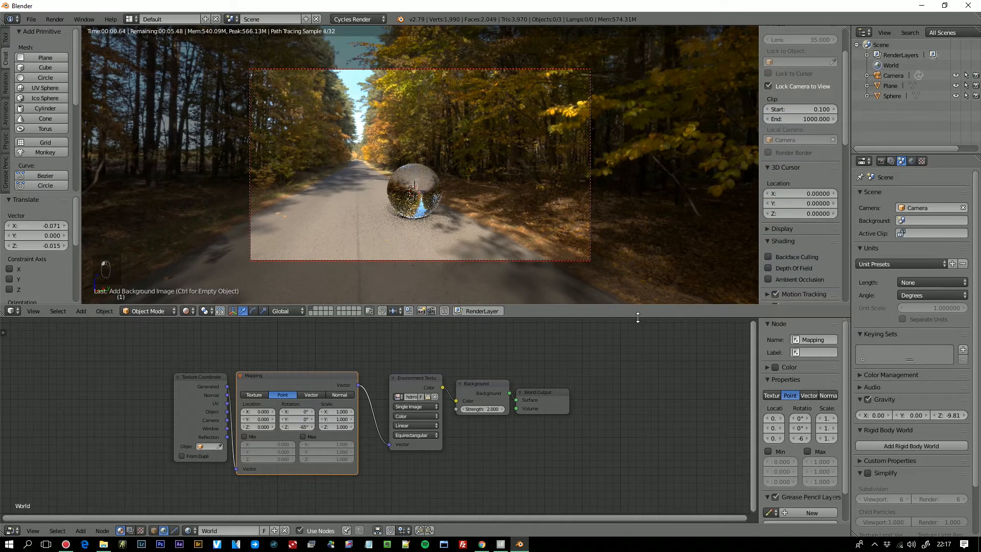
{"action": "left_click", "coordinate": [302, 375]}
{"action": "left_click_drag", "start_coordinate": [301, 374], "coordinate": [336, 350]}
{"action": "left_click_drag", "start_coordinate": [209, 378], "coordinate": [197, 356]}
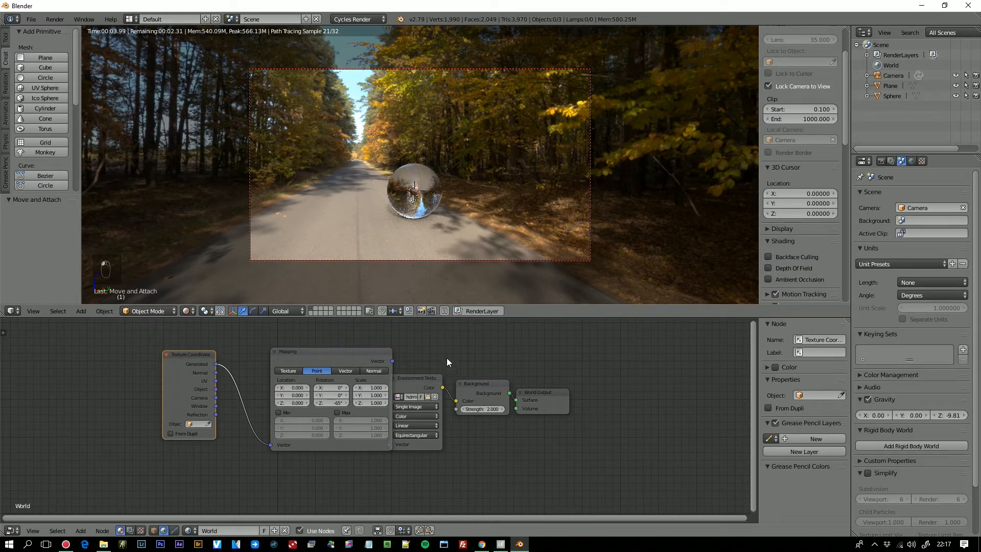
- Enable compositing nodes with the viewport in solid shading, and rearrange the Render Layers and Composite nodes
{"action": "left_click", "coordinate": [131, 529]}
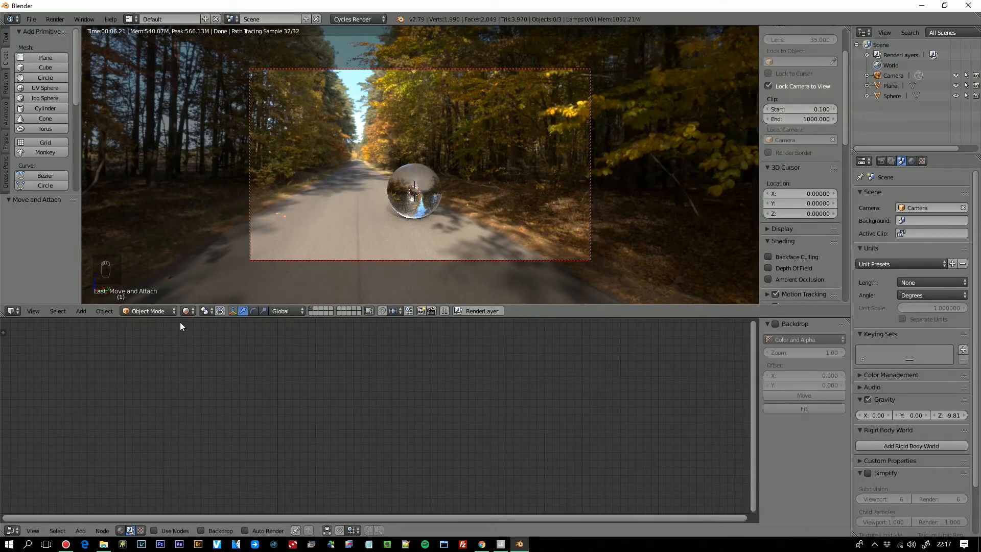
{"action": "left_click", "coordinate": [187, 310]}
{"action": "left_click", "coordinate": [204, 275]}
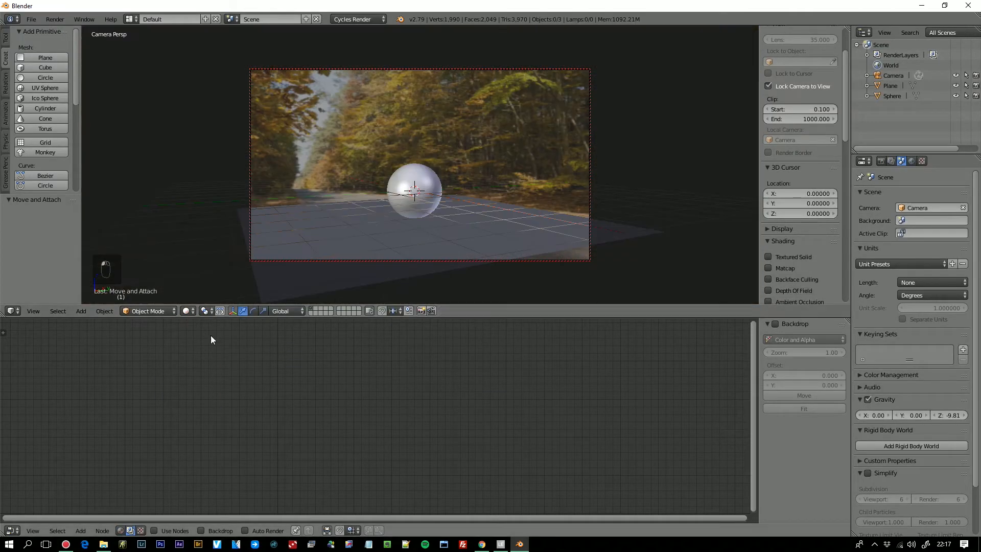
{"action": "left_click", "coordinate": [154, 530]}
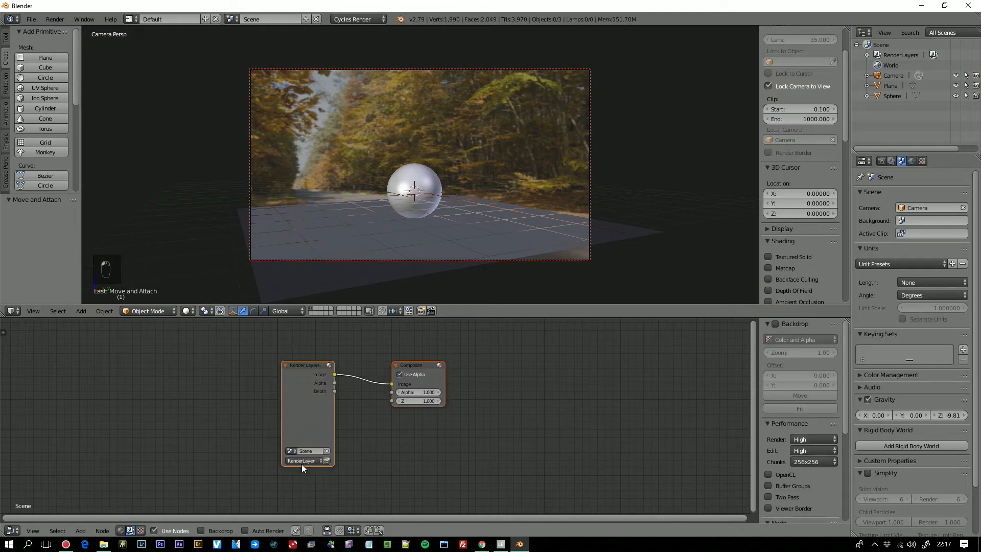
{"action": "scroll", "coordinate": [281, 441], "scroll_direction": "up", "scroll_amount": 2}
{"action": "left_click_drag", "start_coordinate": [441, 352], "coordinate": [535, 366]}
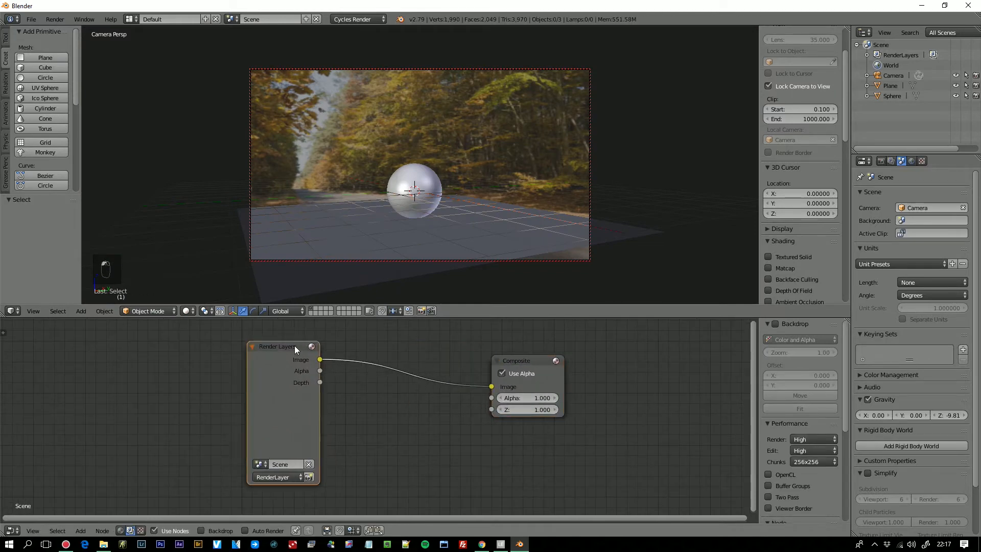
{"action": "left_click_drag", "start_coordinate": [294, 345], "coordinate": [364, 359]}
- Add an Image input node to the compositing tree and move the Render Layers node lower to make room
{"action": "key", "text": "shift+a"}
{"action": "mouse_move", "coordinate": [161, 418]}
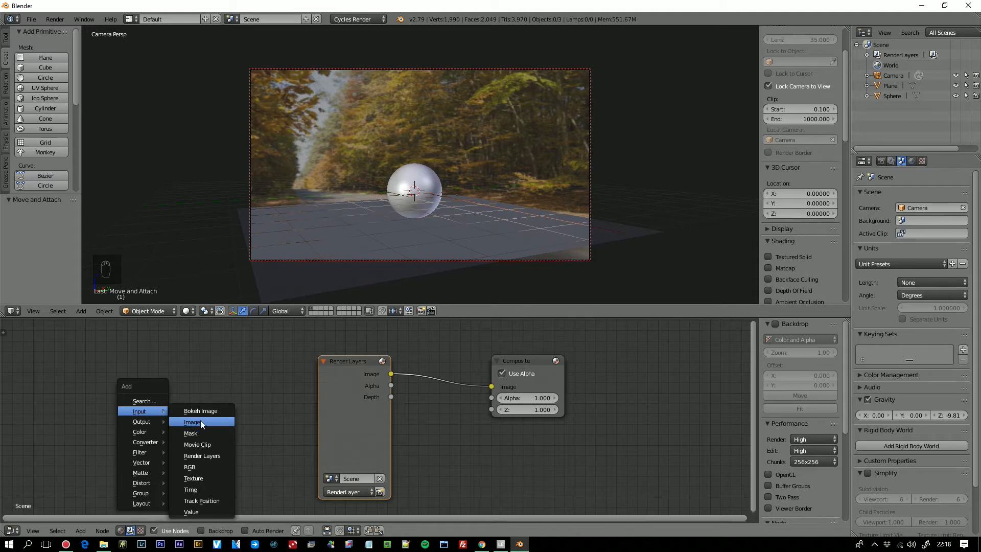
{"action": "left_click", "coordinate": [200, 422]}
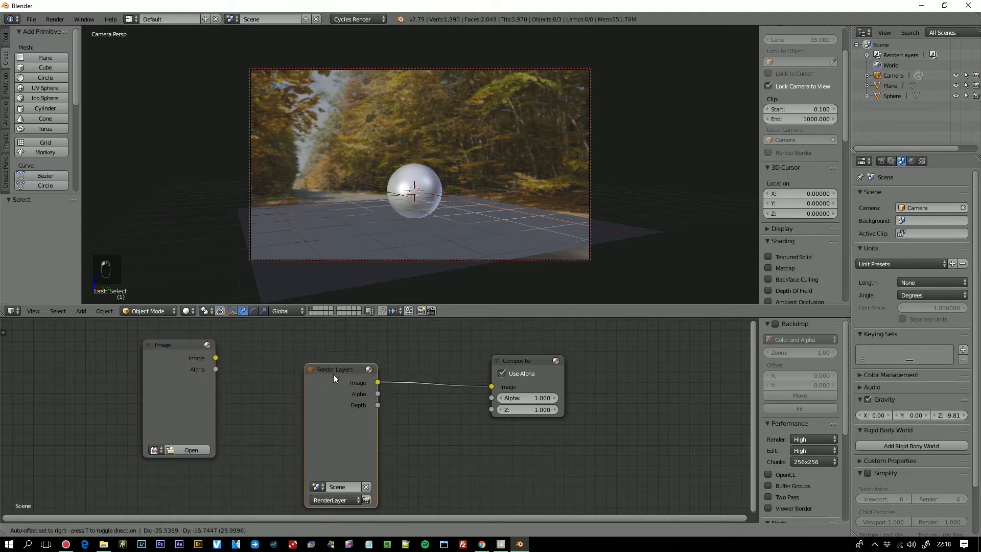
{"action": "left_click_drag", "start_coordinate": [333, 374], "coordinate": [292, 411]}
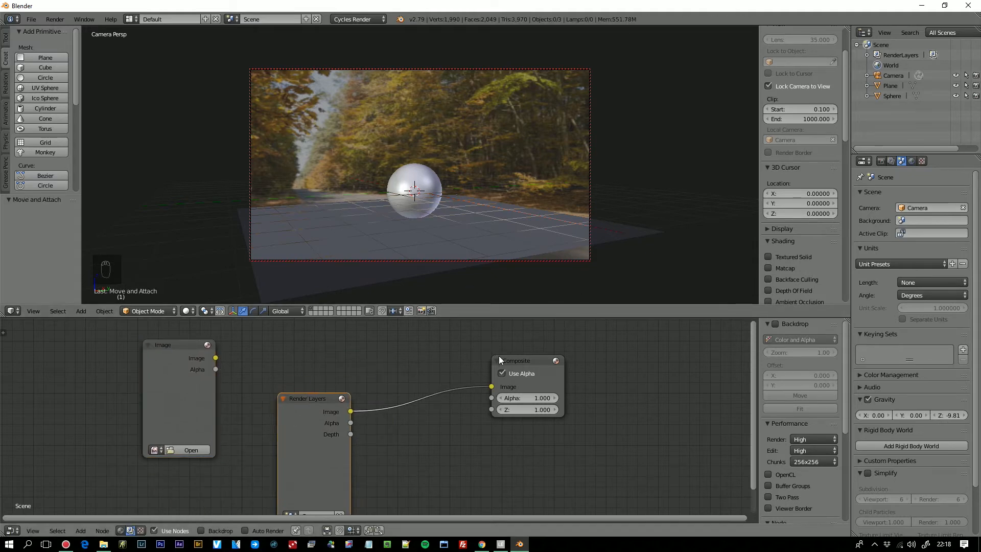
- Insert an Alpha Over node before Composite, with the Image node feeding its first image input and Render Layers its second
{"action": "key", "text": "shift+a"}
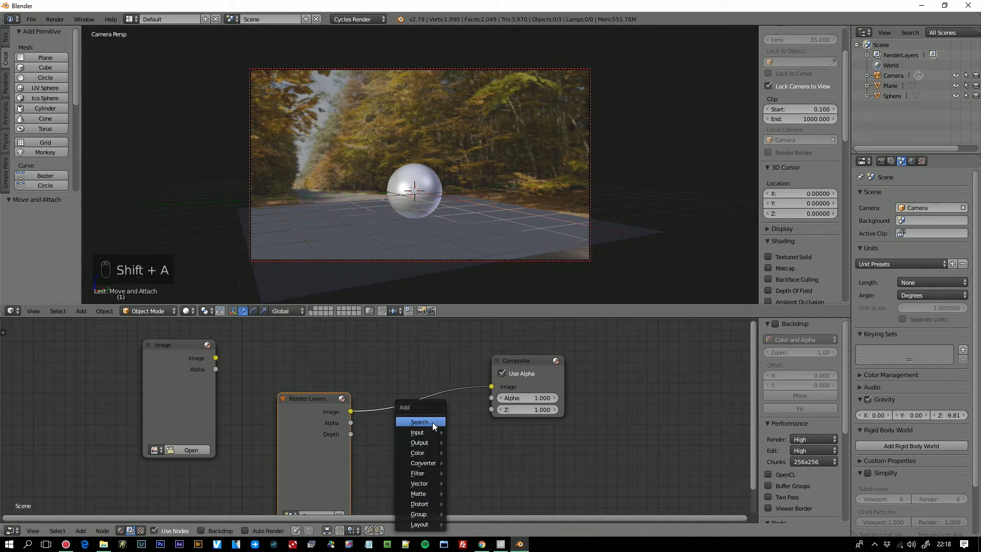
{"action": "left_click", "coordinate": [432, 422]}
{"action": "type", "text": "alp"}
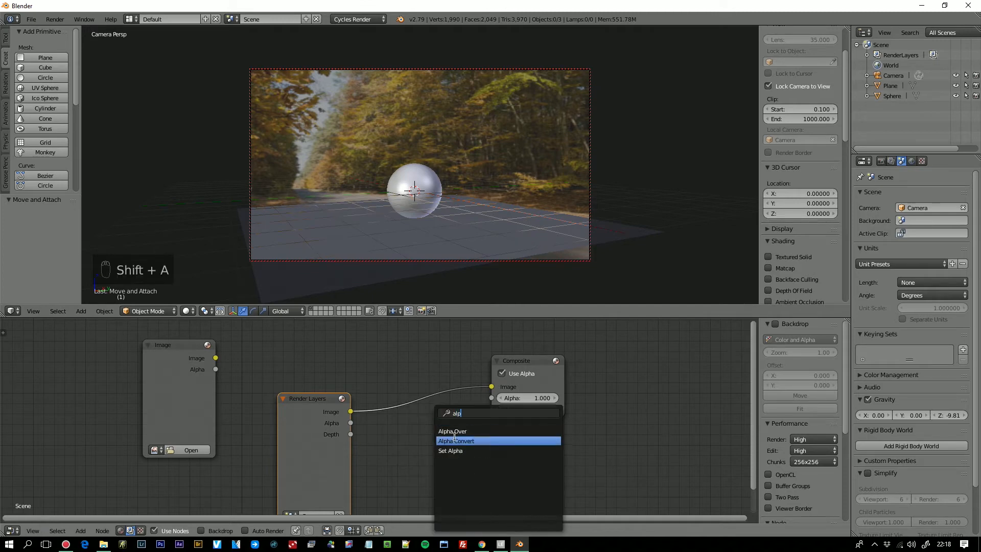
{"action": "left_click", "coordinate": [454, 432]}
{"action": "left_click", "coordinate": [398, 369]}
{"action": "left_click_drag", "start_coordinate": [216, 357], "coordinate": [398, 436]}
{"action": "left_click_drag", "start_coordinate": [298, 401], "coordinate": [261, 447]}
{"action": "left_click_drag", "start_coordinate": [201, 365], "coordinate": [314, 354]}
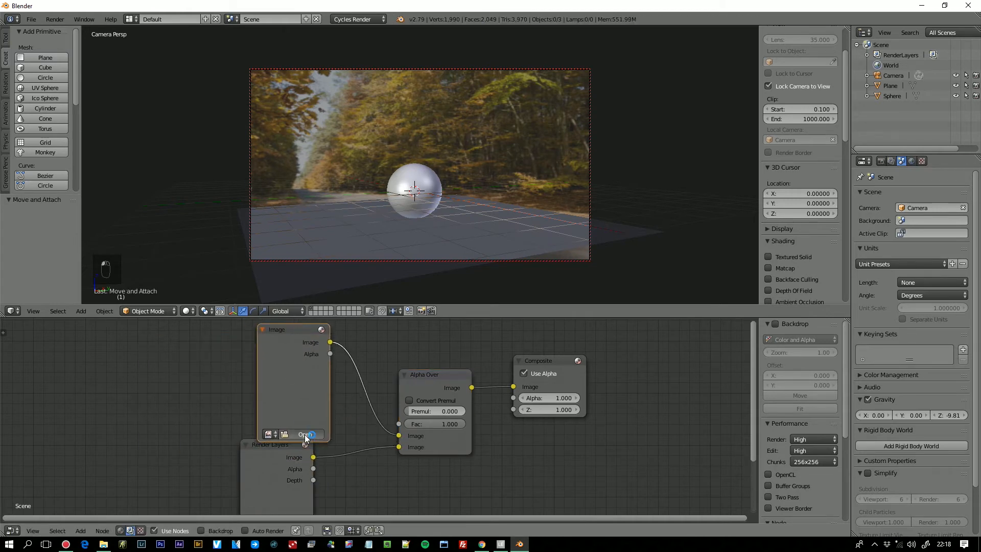
- Load "10-35 mm-1-250 sec at f - 9,0.jpg" from the Blender Tutorial Backplates folder into the Image node, browsing by thumbnails
{"action": "left_click", "coordinate": [304, 435]}
{"action": "left_click", "coordinate": [30, 175]}
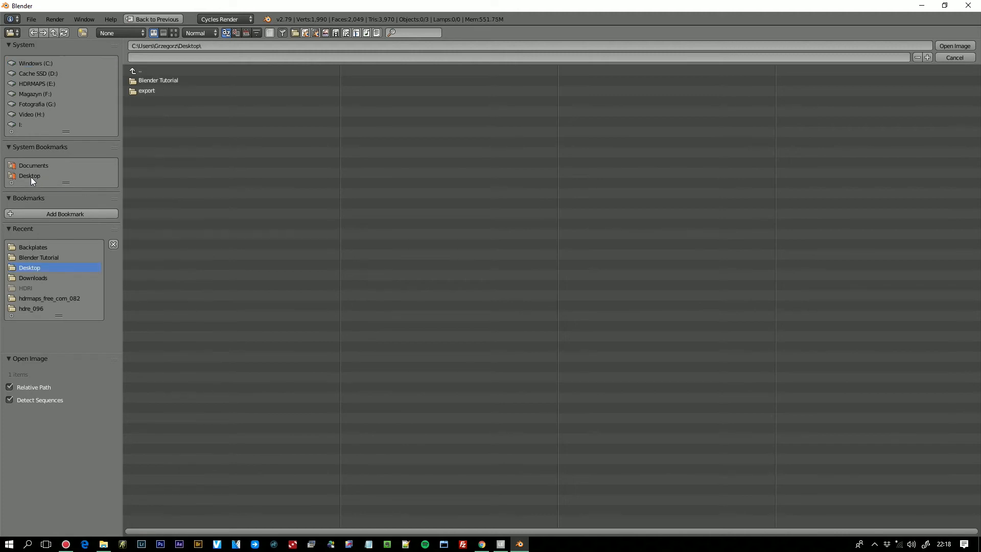
{"action": "left_click", "coordinate": [159, 82]}
{"action": "left_click", "coordinate": [159, 83]}
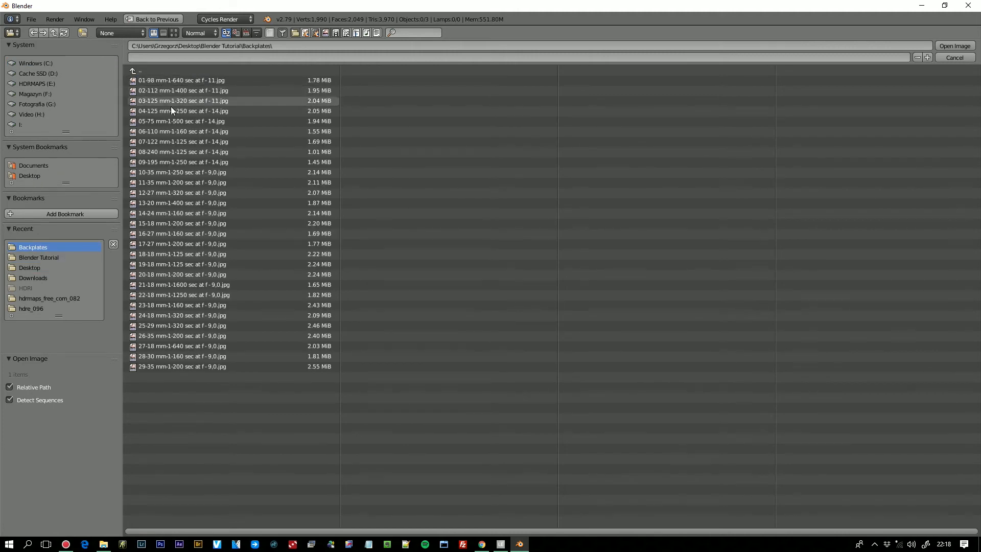
{"action": "left_click", "coordinate": [175, 34]}
{"action": "double_click", "coordinate": [159, 195]}
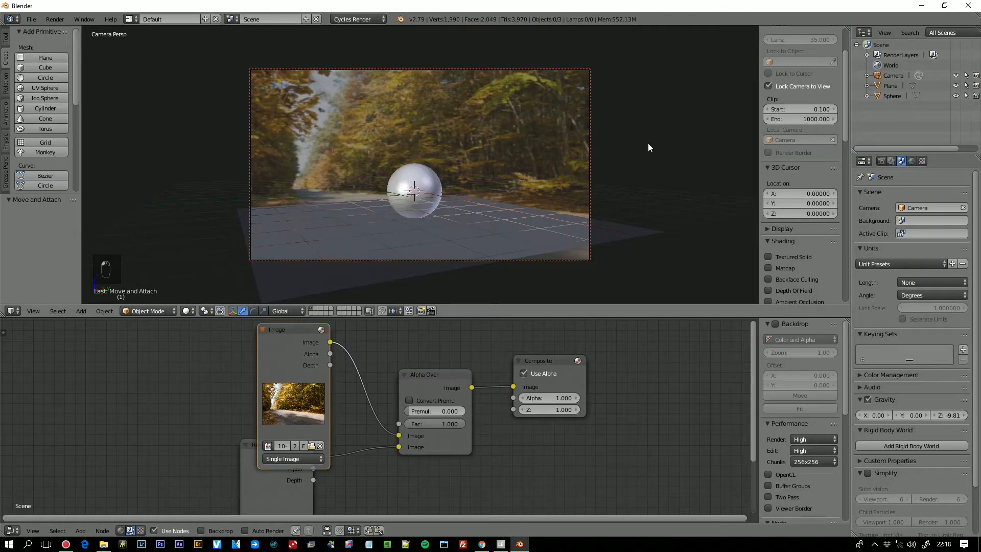
- Move the Image node away from Render Layers and switch the 3D viewport to rendered shading
{"action": "left_click_drag", "start_coordinate": [290, 335], "coordinate": [118, 344]}
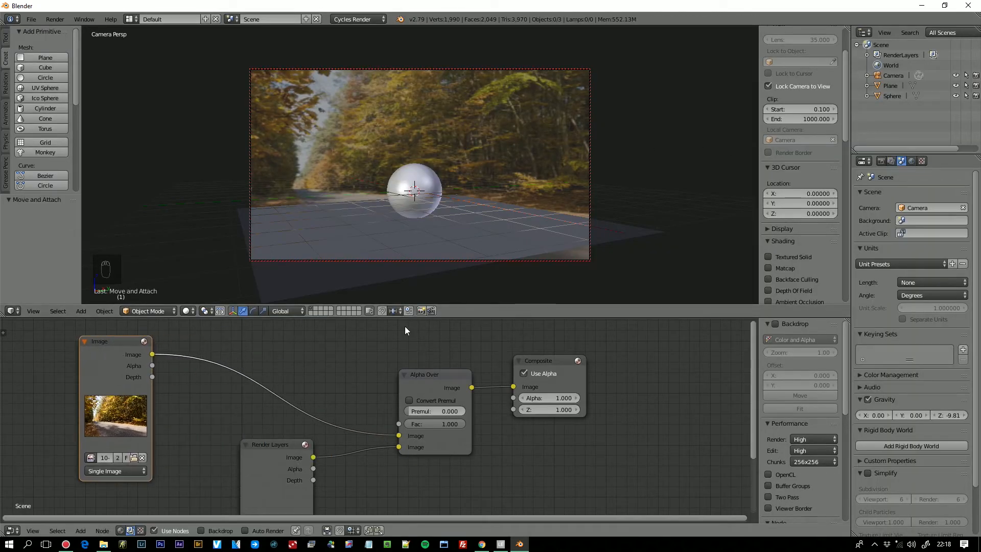
{"action": "left_click", "coordinate": [187, 311]}
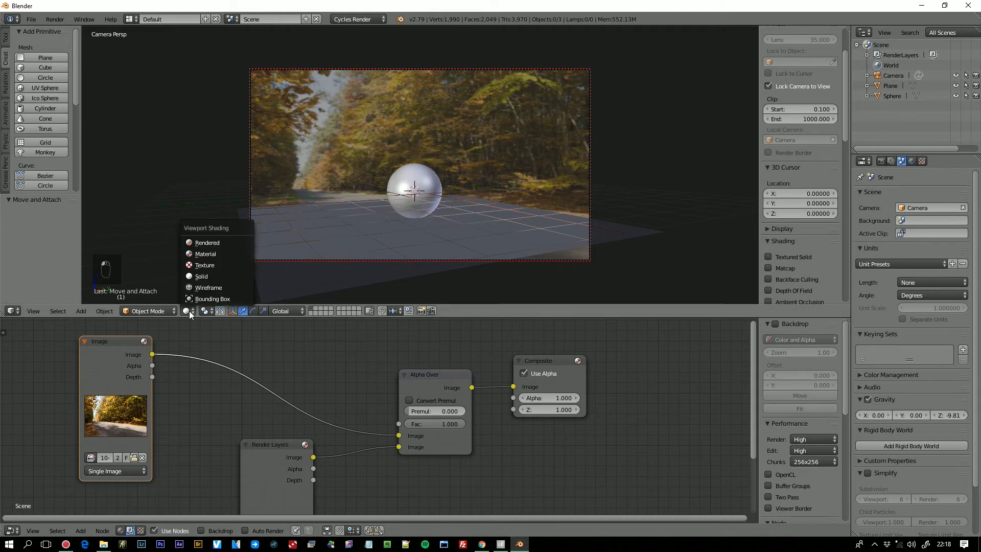
{"action": "left_click", "coordinate": [216, 240]}
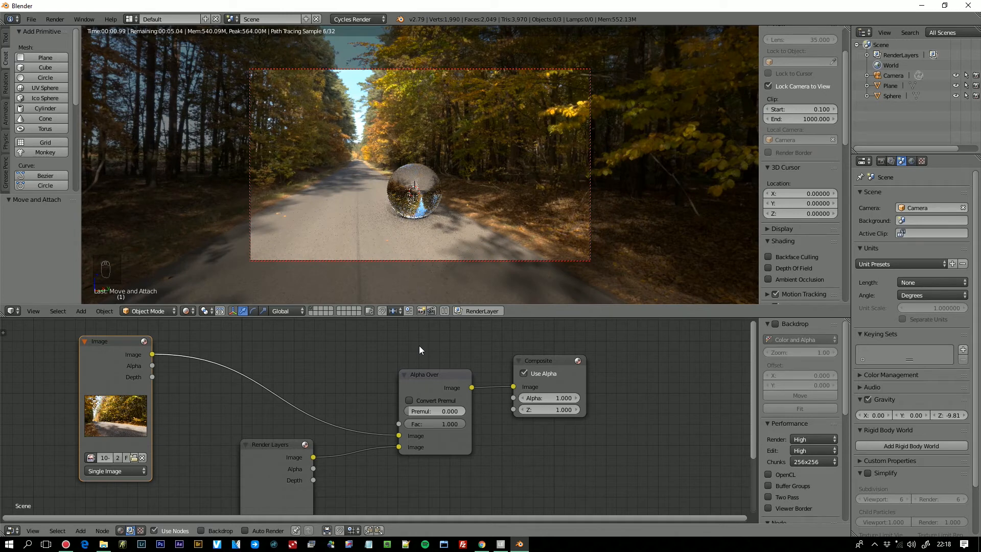
- Enable Transparent in the render's Film settings so the backplate replaces the HDRI background
{"action": "left_click", "coordinate": [880, 160]}
{"action": "left_click", "coordinate": [865, 194]}
{"action": "left_click", "coordinate": [860, 205]}
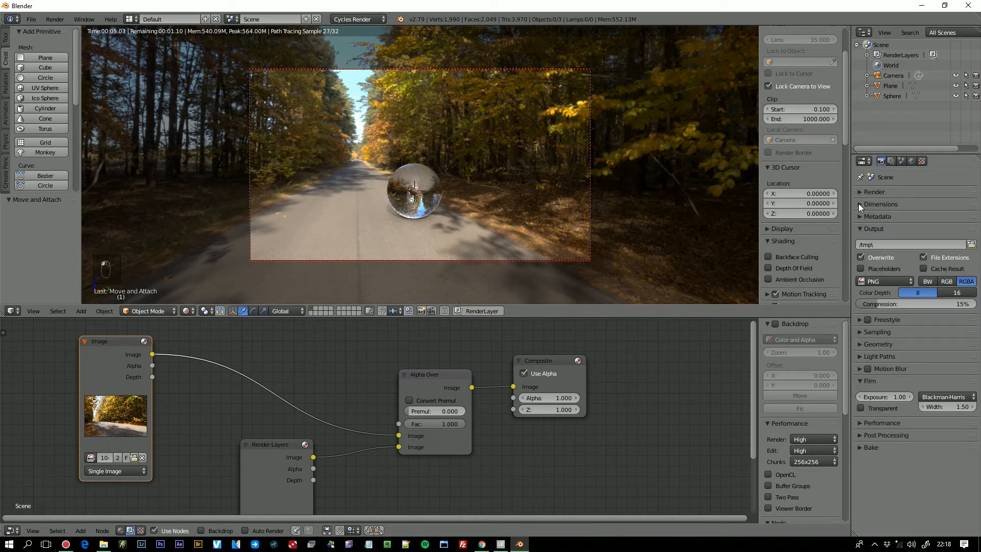
{"action": "left_click", "coordinate": [863, 381]}
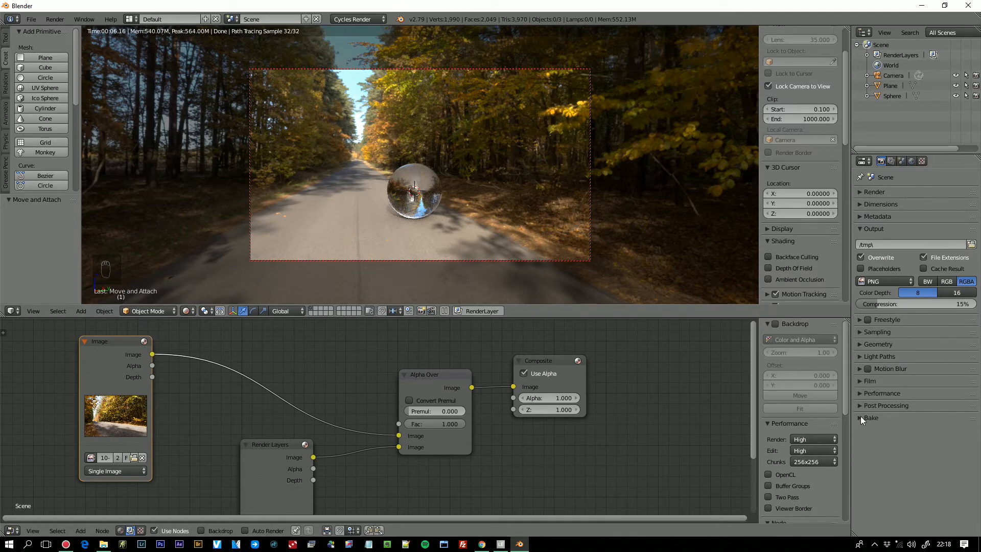
{"action": "left_click", "coordinate": [858, 331]}
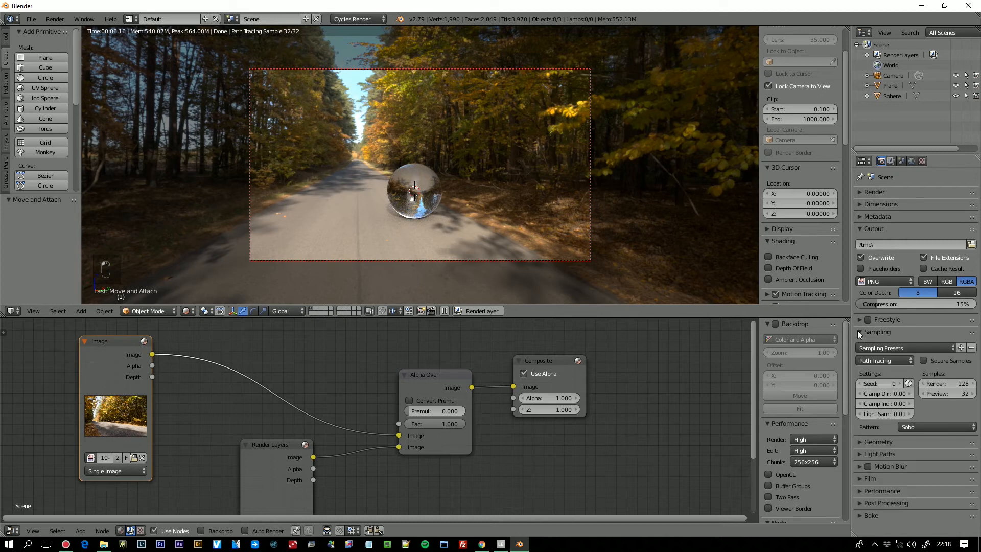
{"action": "left_click", "coordinate": [857, 331]}
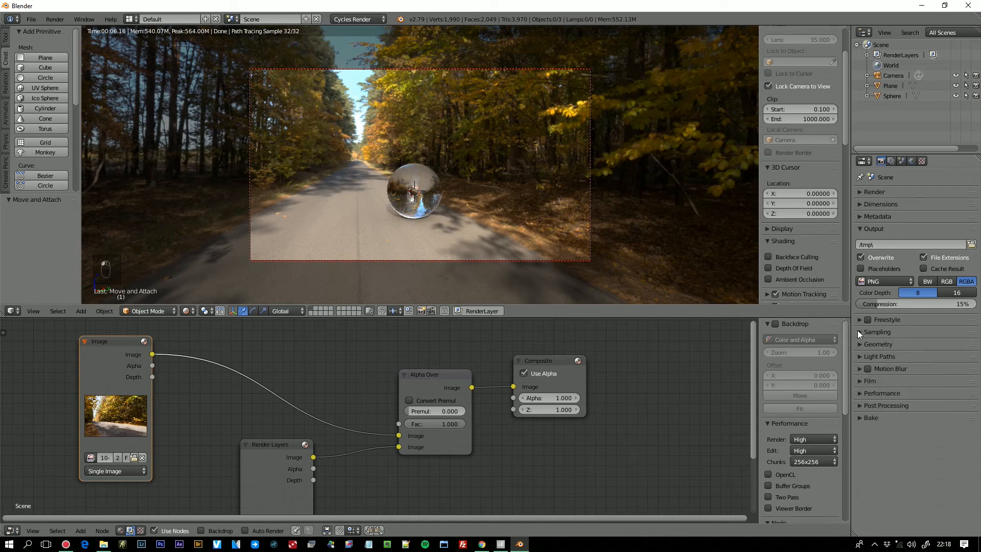
{"action": "left_click", "coordinate": [858, 381]}
{"action": "left_click", "coordinate": [860, 408]}
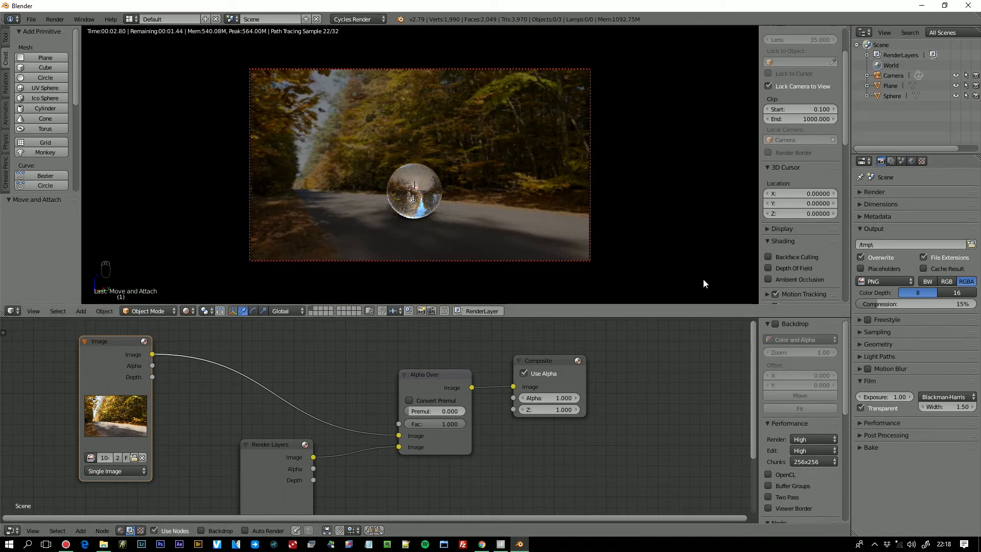
- Reposition the Image node clear of Render Layers and set the render resolution to 2400 x 1600 px
{"action": "left_click_drag", "start_coordinate": [125, 347], "coordinate": [273, 331]}
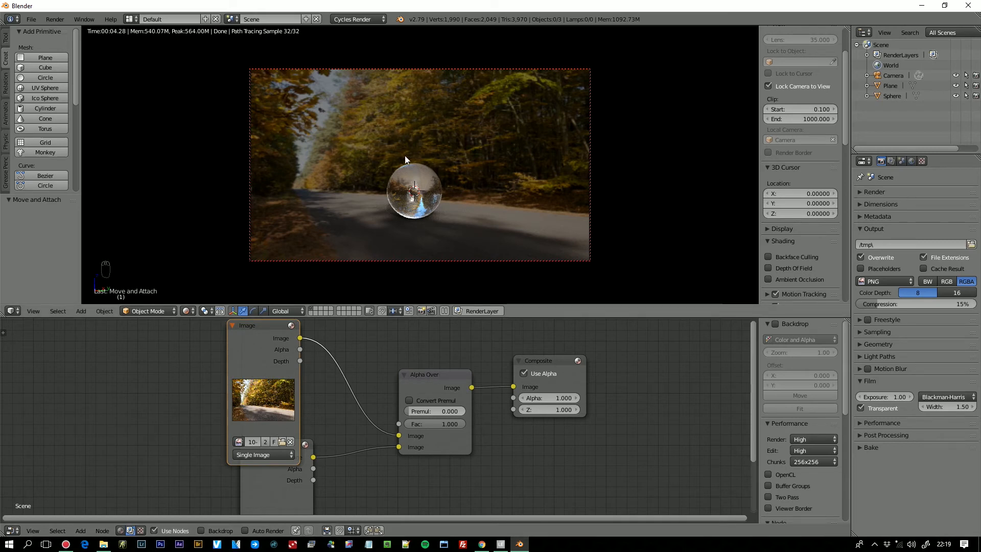
{"action": "left_click_drag", "start_coordinate": [254, 391], "coordinate": [165, 406]}
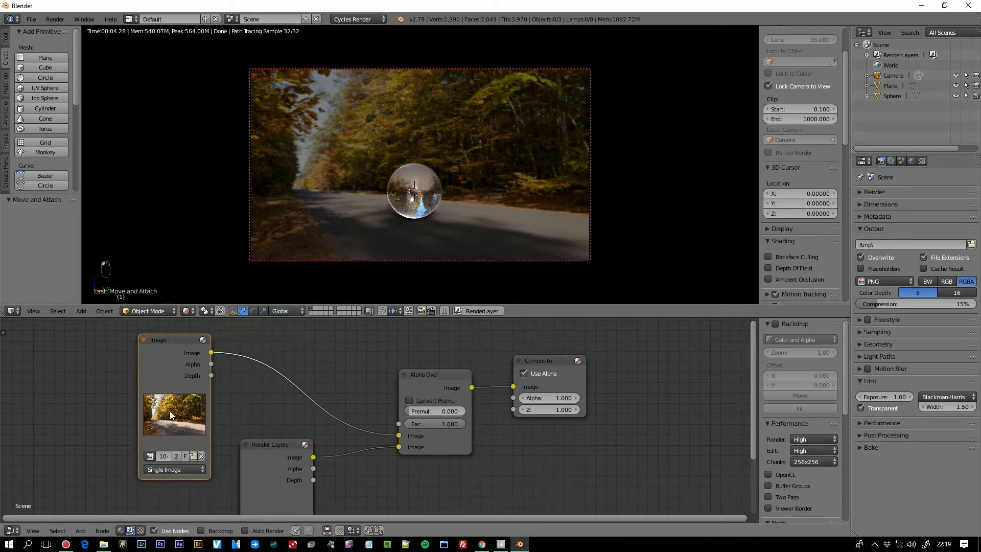
{"action": "left_click", "coordinate": [861, 204]}
{"action": "left_click", "coordinate": [883, 245]}
{"action": "type", "text": "2400"}
{"action": "left_click", "coordinate": [886, 251]}
{"action": "type", "text": "1600"}
{"action": "key", "text": "Return"}
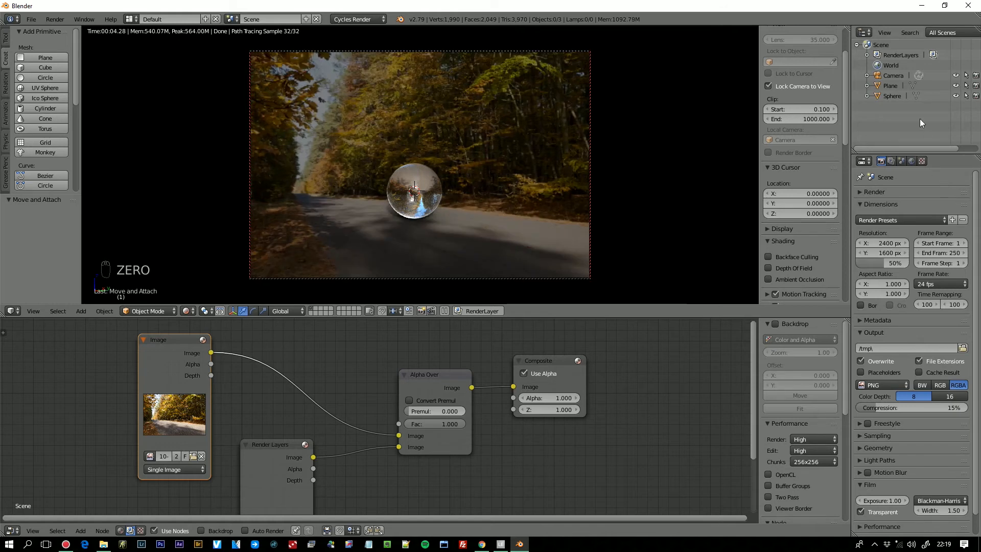
- Apply the Full Frame 35mm Camera preset to the scene camera and move the camera closer to the sphere
{"action": "left_click", "coordinate": [890, 75]}
{"action": "left_click", "coordinate": [943, 161]}
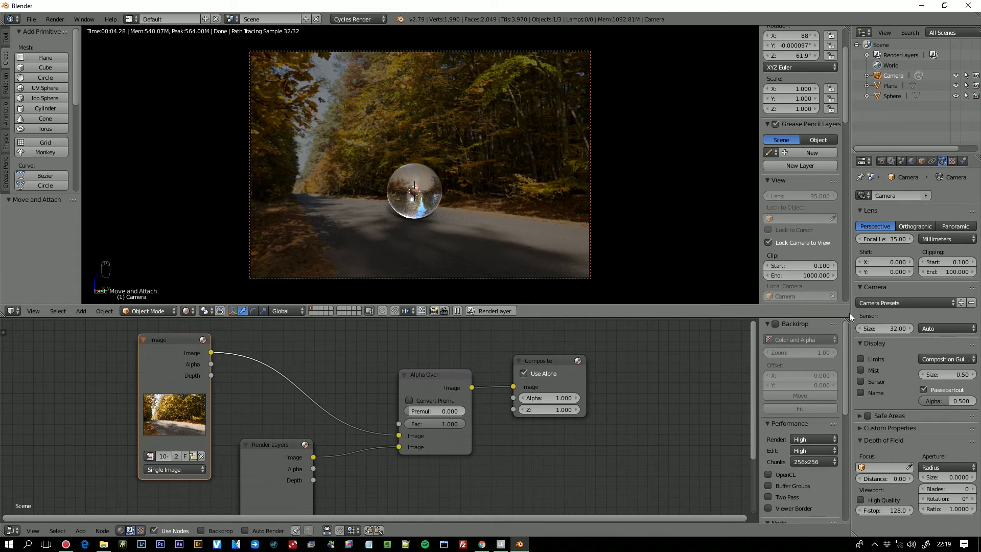
{"action": "left_click", "coordinate": [905, 302]}
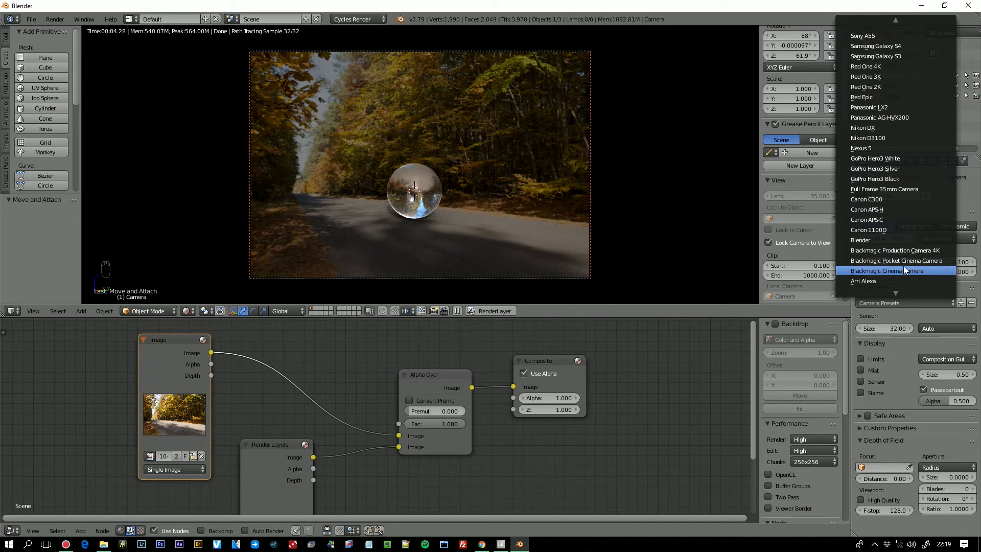
{"action": "left_click", "coordinate": [899, 189]}
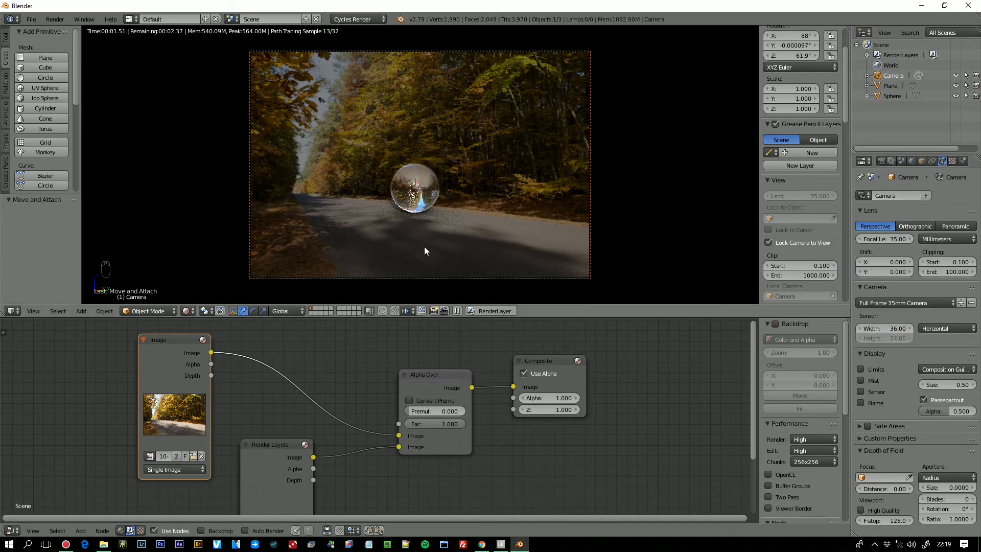
{"action": "scroll", "coordinate": [420, 234], "scroll_direction": "up", "scroll_amount": 2}
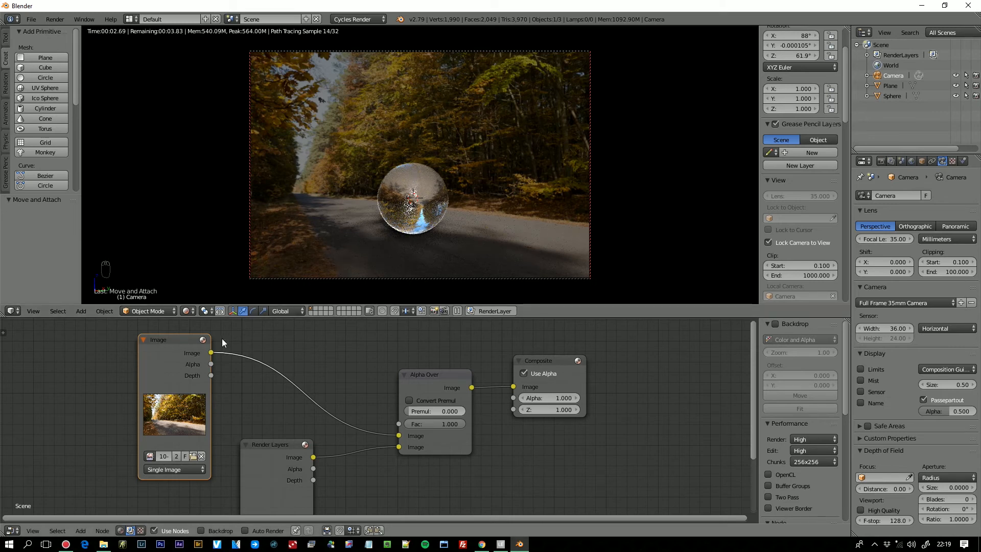
- Insert a Scale node between the Image and Alpha Over nodes and set its space to Render Size
{"action": "key", "text": "shift+a"}
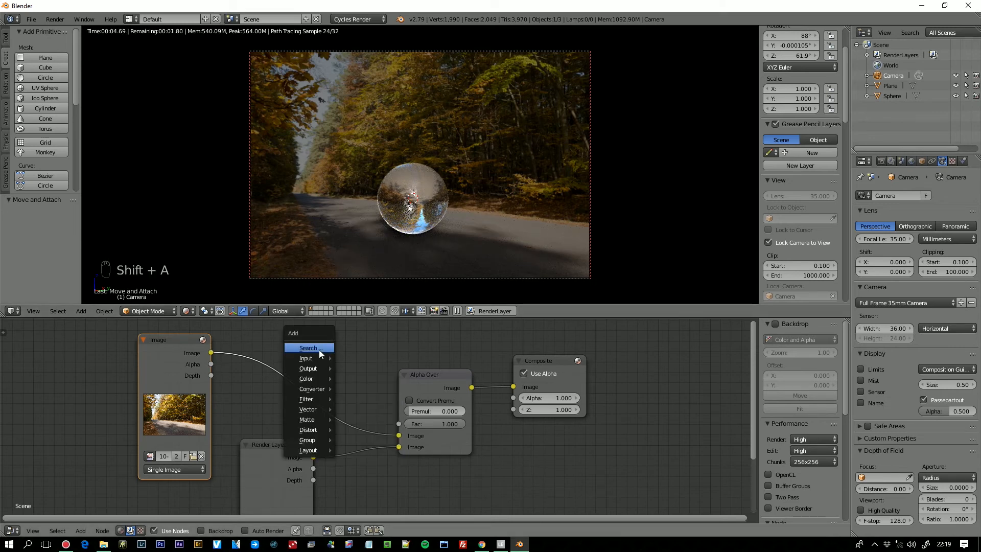
{"action": "left_click", "coordinate": [320, 349]}
{"action": "type", "text": "scale"}
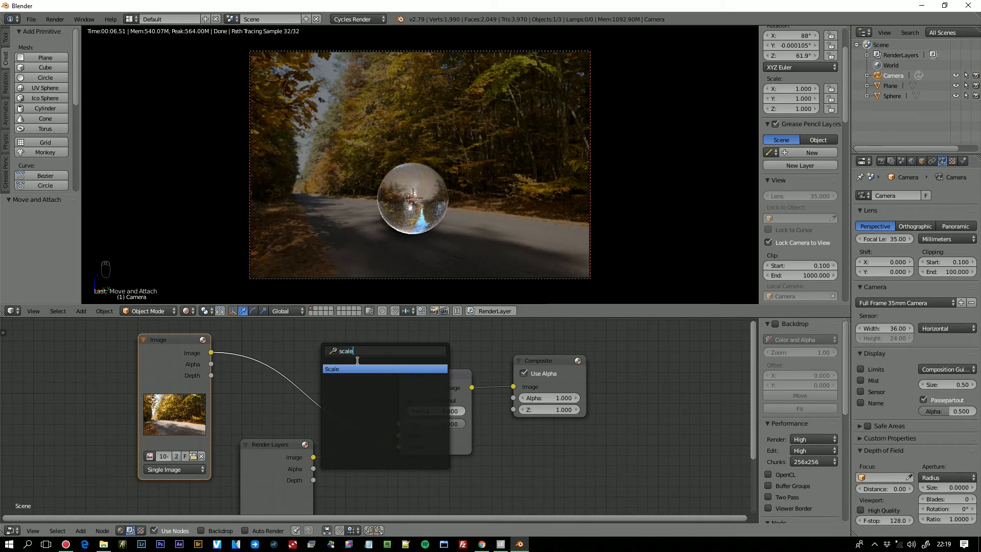
{"action": "left_click", "coordinate": [356, 370]}
{"action": "left_click", "coordinate": [295, 340]}
{"action": "left_click", "coordinate": [328, 364]}
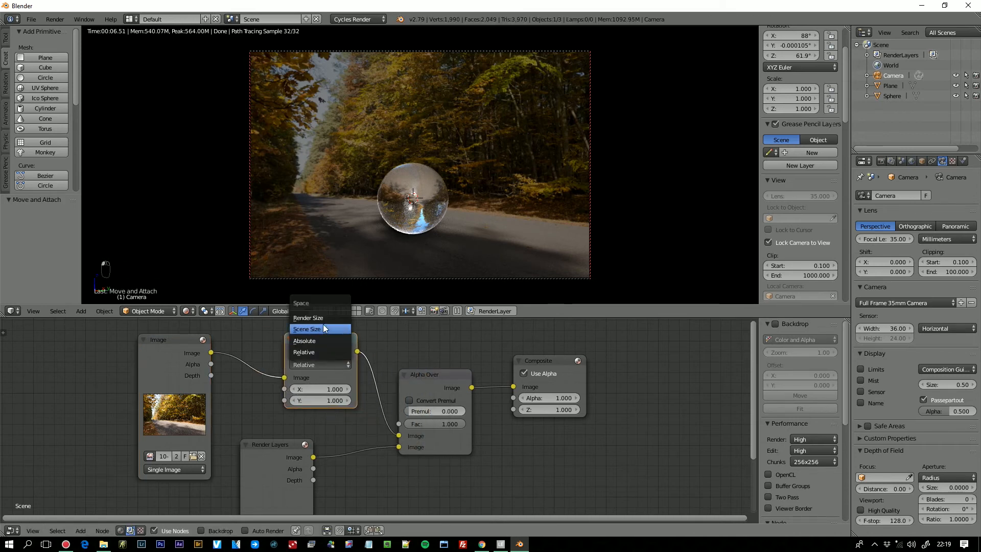
{"action": "left_click", "coordinate": [322, 317]}
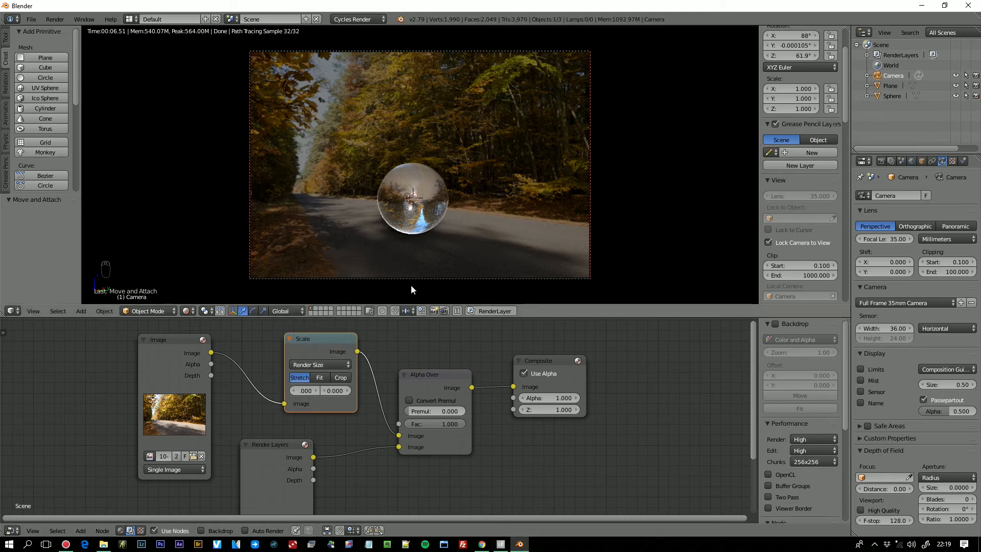
- Move the camera slightly back from the sphere, enlarge the 3D view, and render the composited image
{"action": "scroll", "coordinate": [439, 199], "scroll_direction": "down", "scroll_amount": 2}
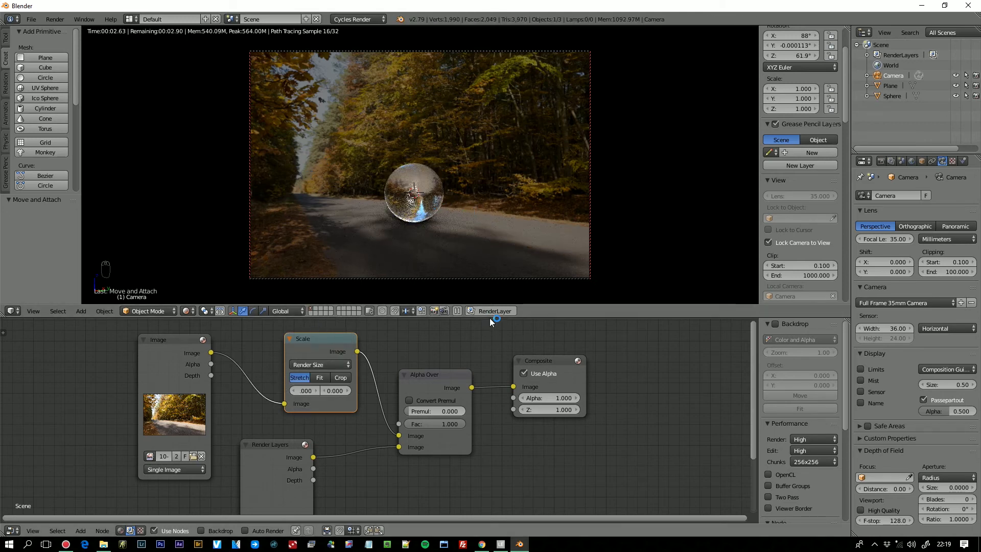
{"action": "left_click_drag", "start_coordinate": [493, 319], "coordinate": [495, 473]}
{"action": "key", "text": "n"}
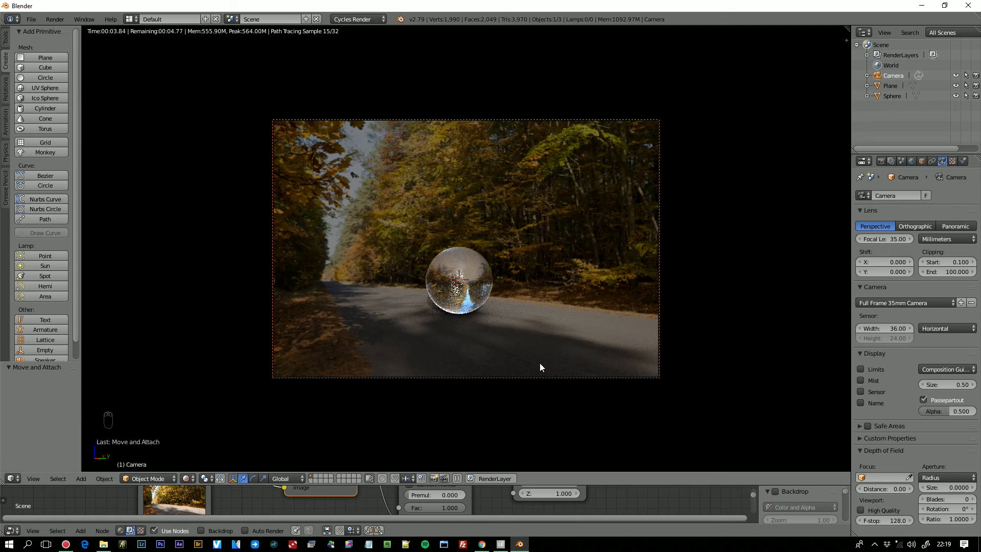
{"action": "key", "text": "F12"}
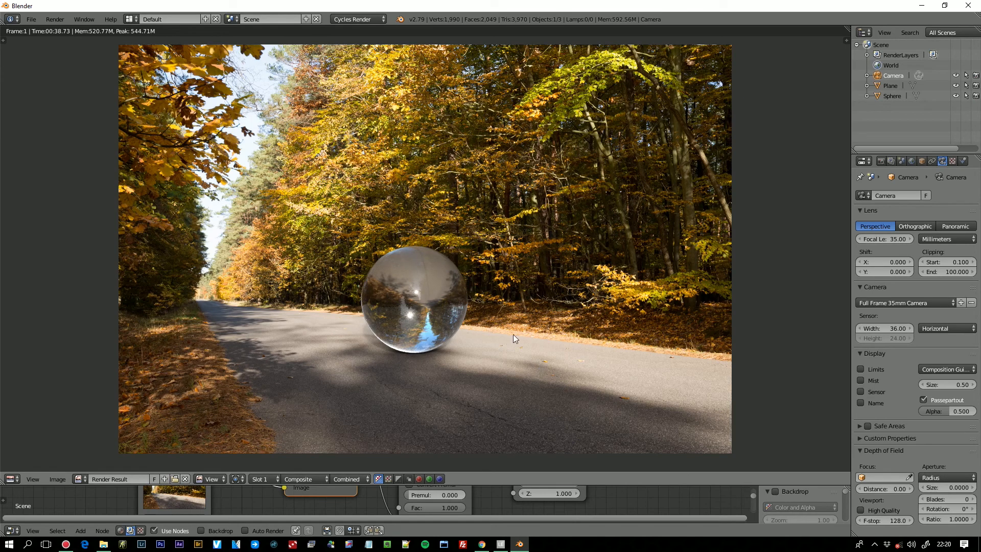
- Show the World shader nodes, set the Background strength to 3, and move the World Output node farther away
{"action": "left_click_drag", "start_coordinate": [499, 482], "coordinate": [514, 299]}
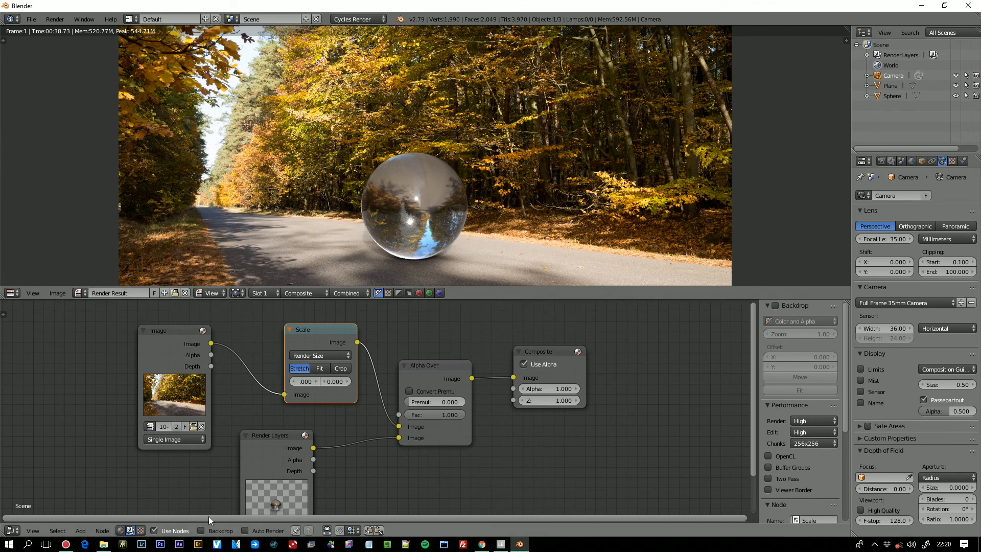
{"action": "left_click", "coordinate": [911, 161]}
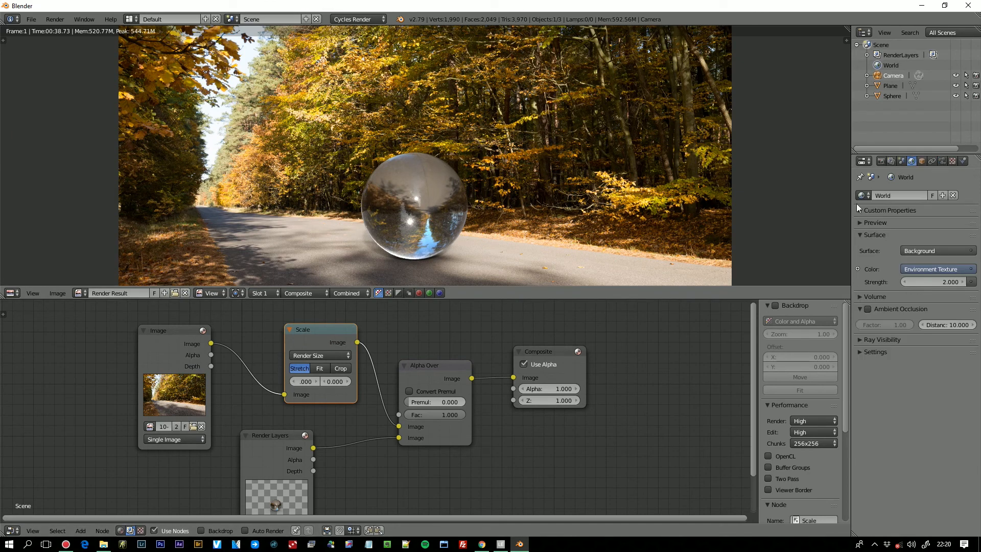
{"action": "left_click", "coordinate": [122, 530]}
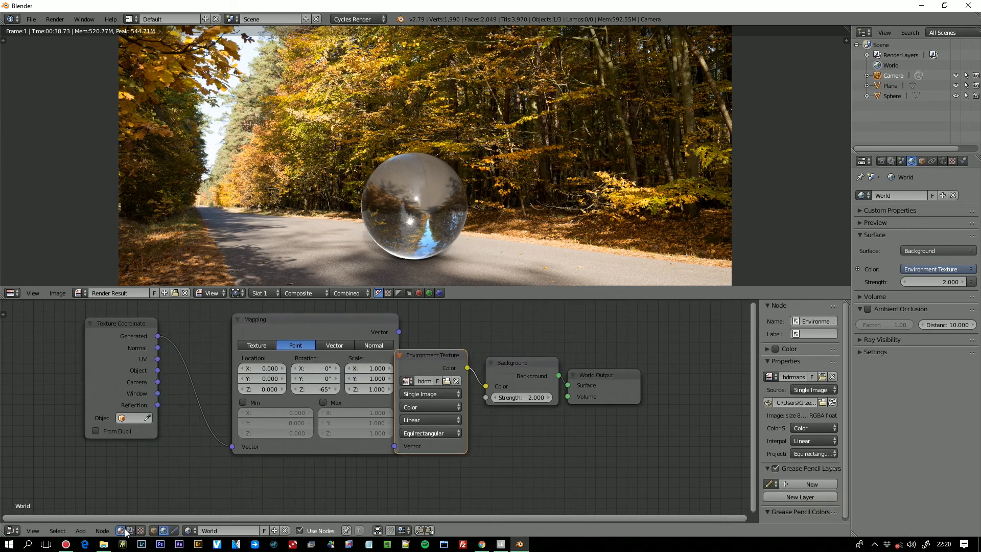
{"action": "left_click", "coordinate": [536, 394]}
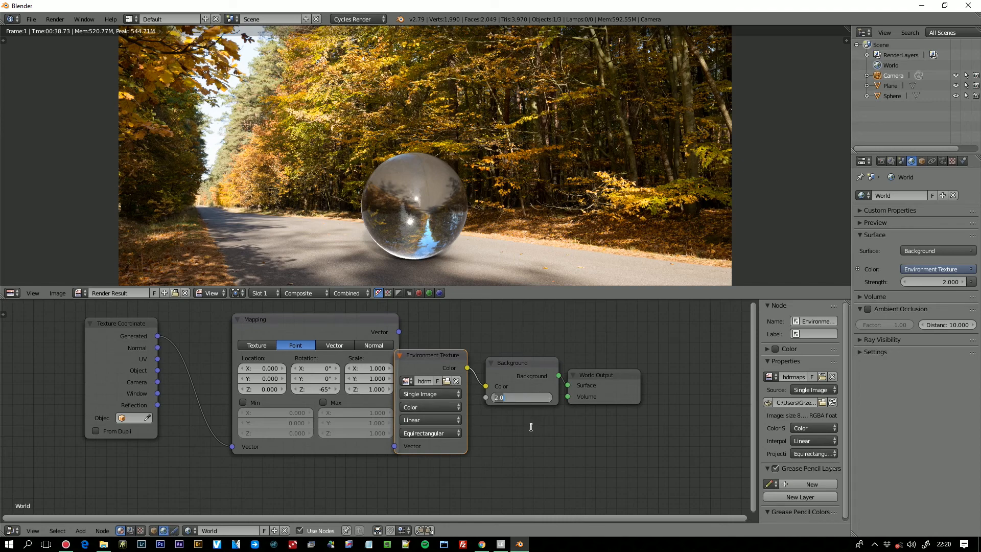
{"action": "type", "text": "3"}
{"action": "key", "text": "Return"}
{"action": "left_click_drag", "start_coordinate": [609, 371], "coordinate": [665, 351]}
- Return to the rendered camera view, set the HDRI Mapping node's Z rotation to -67.9°, and render the image again
{"action": "left_click_drag", "start_coordinate": [493, 299], "coordinate": [469, 415]}
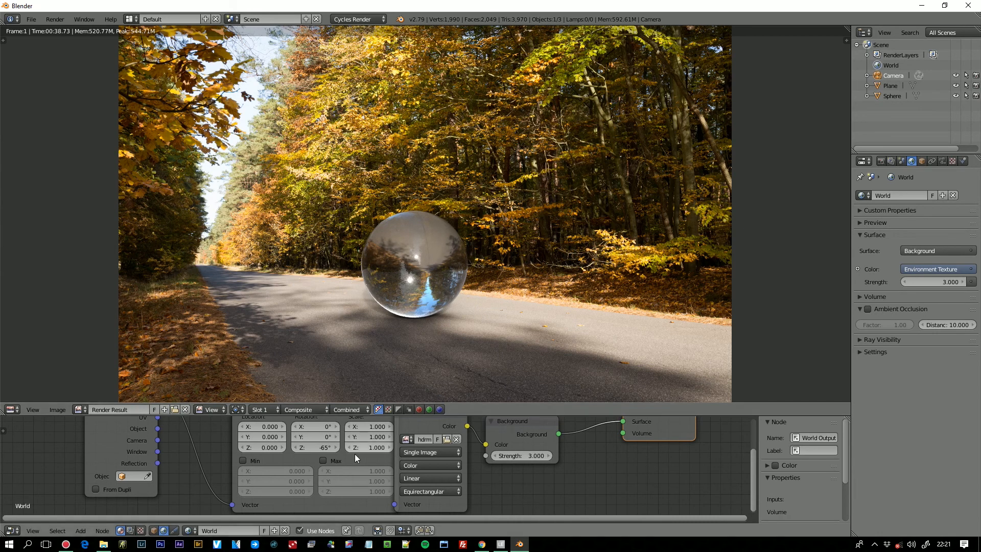
{"action": "key", "text": "Escape"}
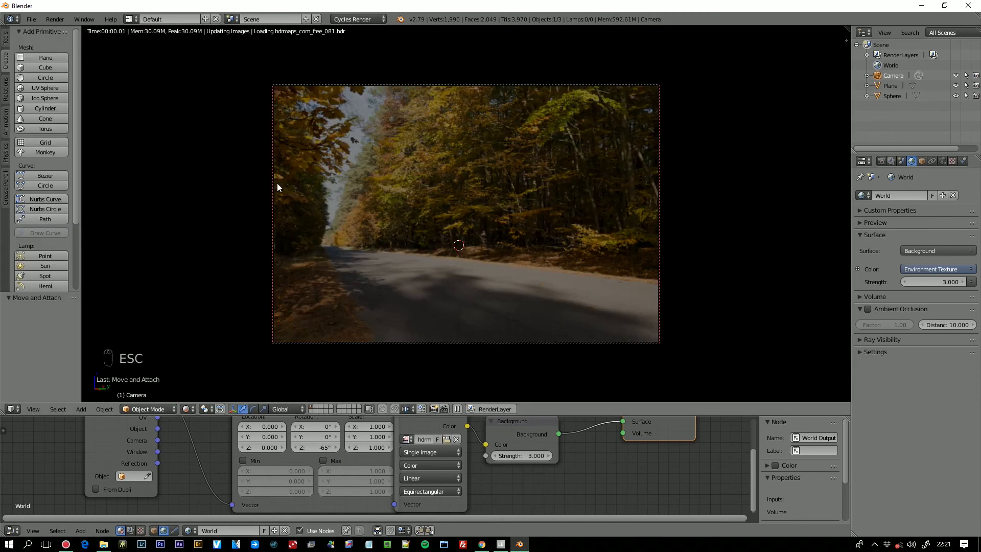
{"action": "left_click_drag", "start_coordinate": [472, 415], "coordinate": [474, 382]}
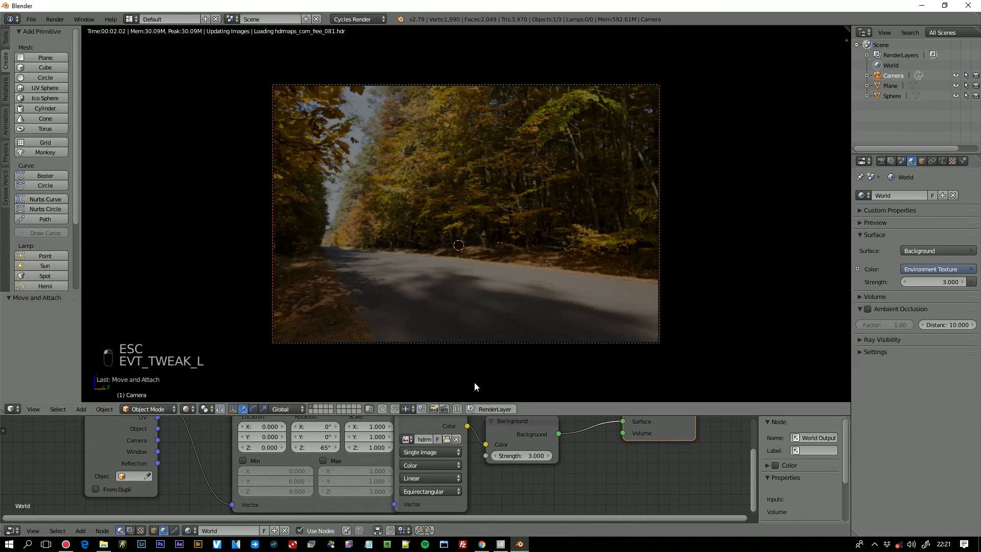
{"action": "left_click_drag", "start_coordinate": [330, 445], "coordinate": [333, 445]}
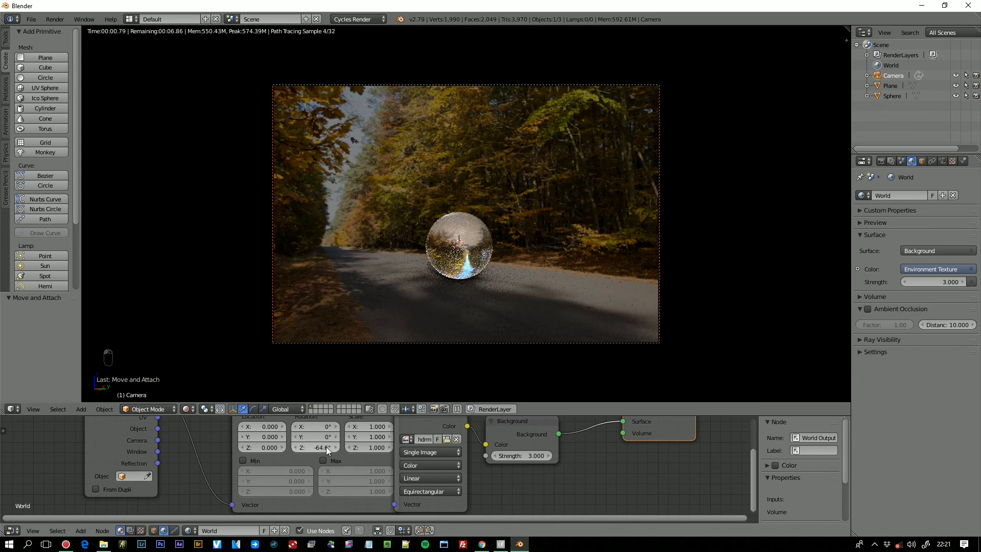
{"action": "left_click_drag", "start_coordinate": [325, 445], "coordinate": [294, 445]}
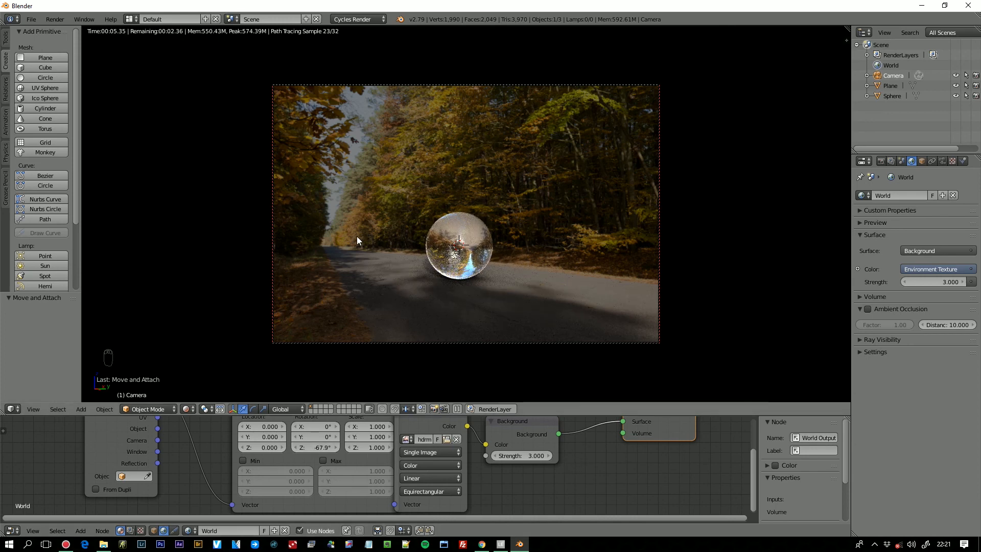
{"action": "key", "text": "F12"}
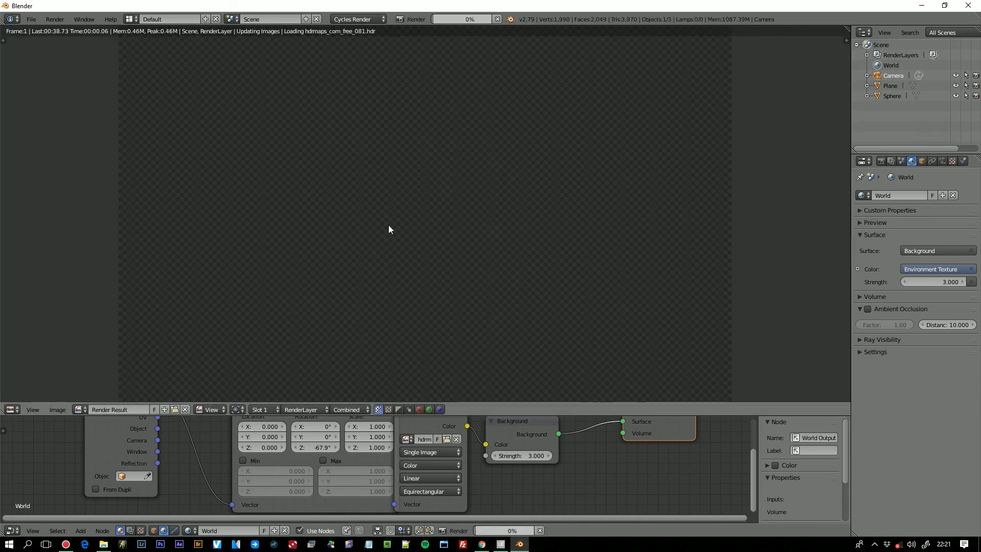